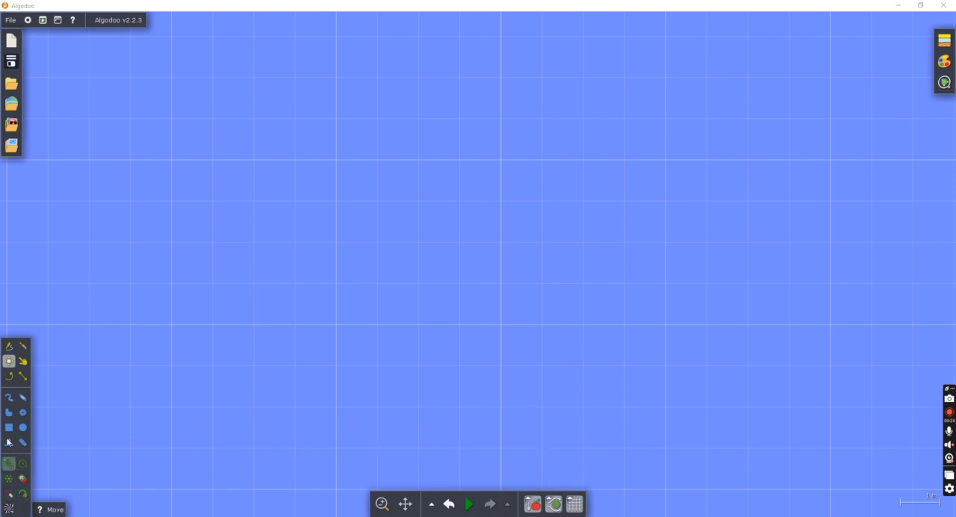
Add the saved "basic elimination system" component to the empty scene.
left_click(11, 124)
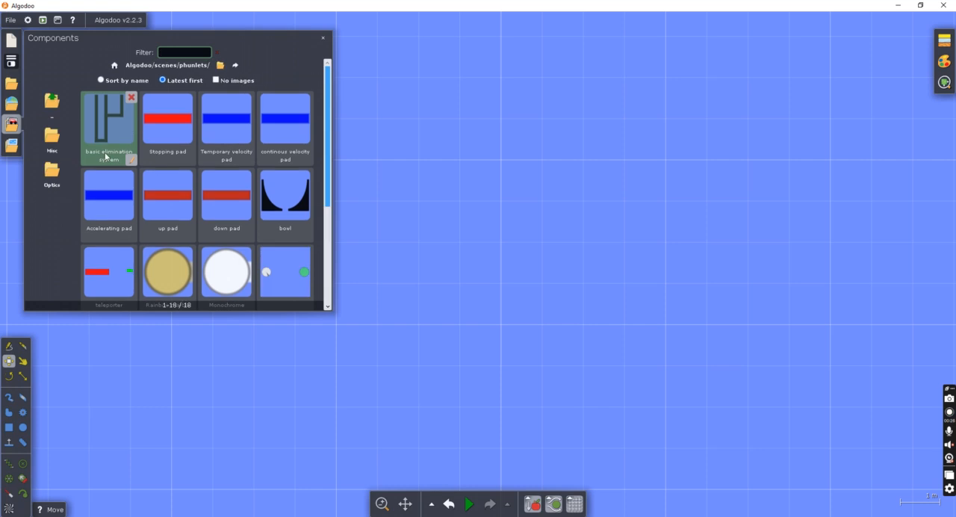
left_click(116, 135)
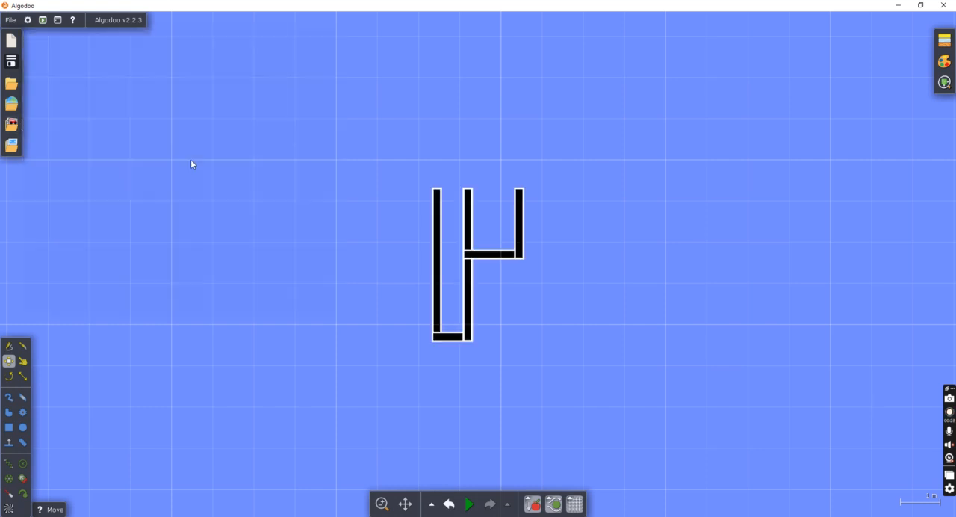
left_click(454, 250)
scroll(528, 279, "up", 4)
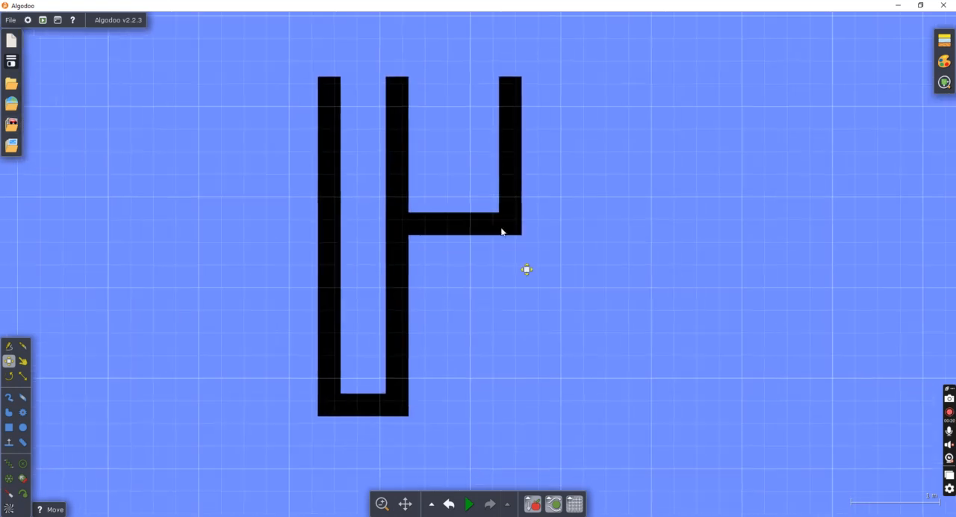
Erase the horizontal bar and the short upright attached to the channel's right wall.
left_click(455, 219)
left_click(513, 198, "shift")
right_click(516, 213)
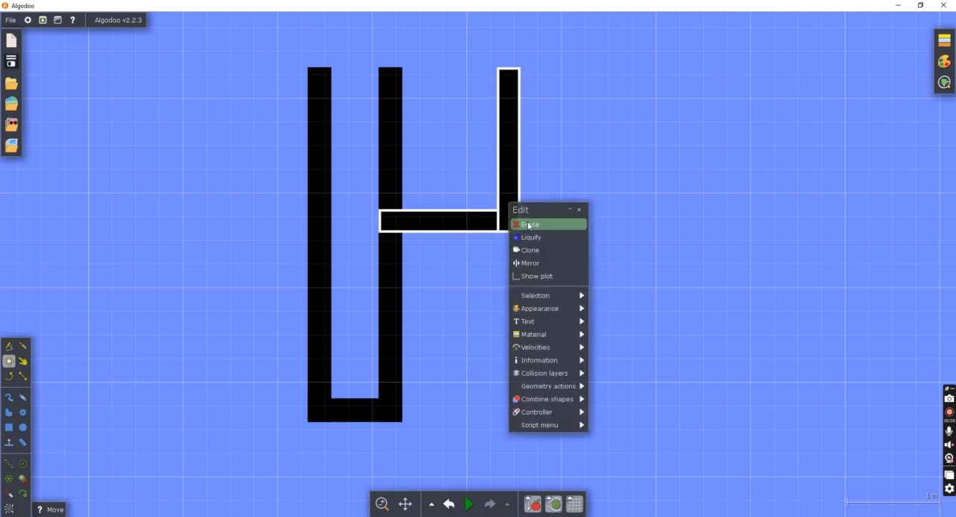
left_click(536, 225)
scroll(337, 213, "up", 3)
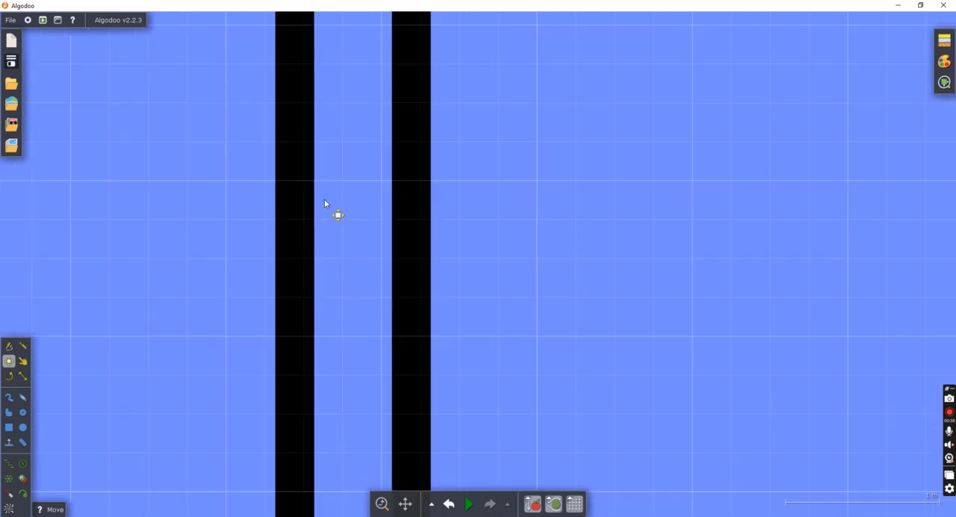
Select the whole remaining U-shaped channel and shift it up and to the right.
scroll(568, 93, "down", 4)
scroll(527, 207, "down", 3)
left_click_drag(441, 127, 574, 367)
left_click_drag(496, 170, 528, 134)
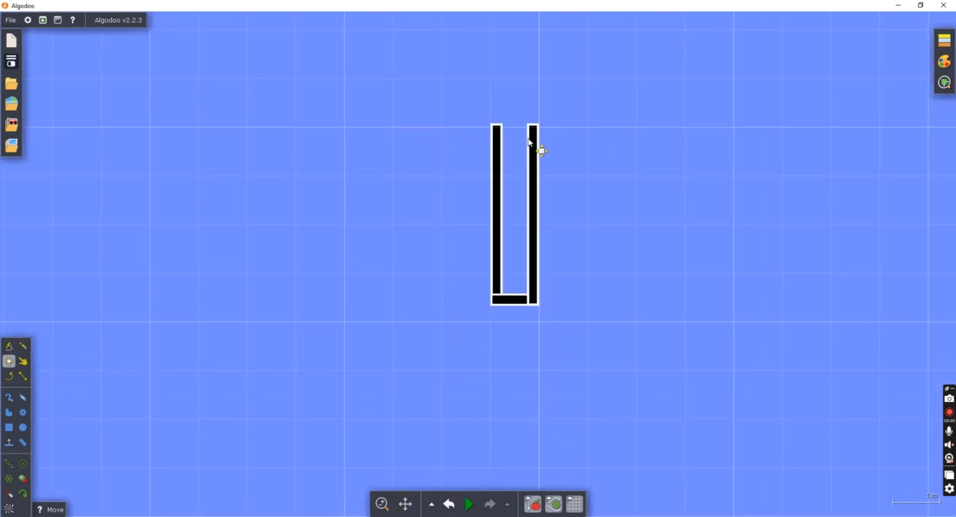
left_click(566, 127)
scroll(519, 136, "up", 3)
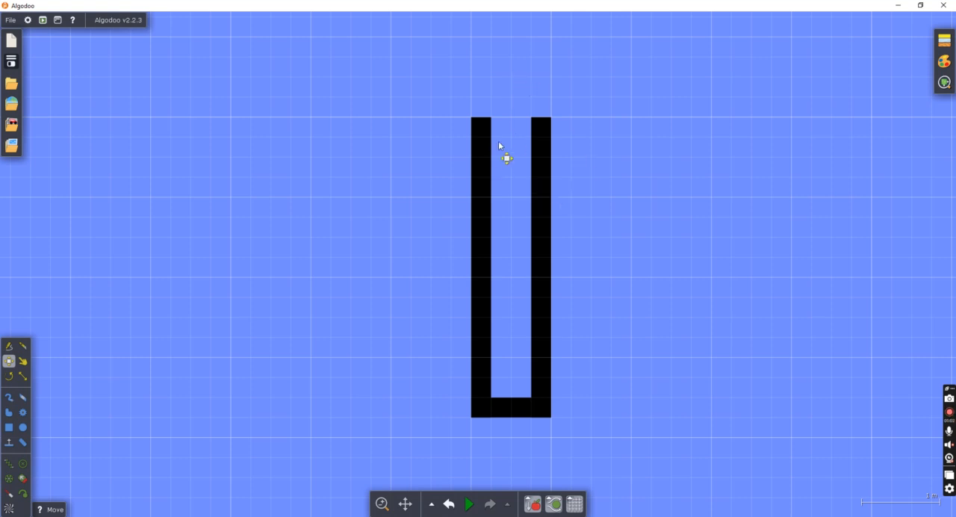
Add the saved "8 marbles" component and place the marbles above and left of the channel.
scroll(4, 437, "up", 3)
scroll(250, 329, "down", 6)
left_click_drag(285, 201, 296, 258)
left_click(11, 124)
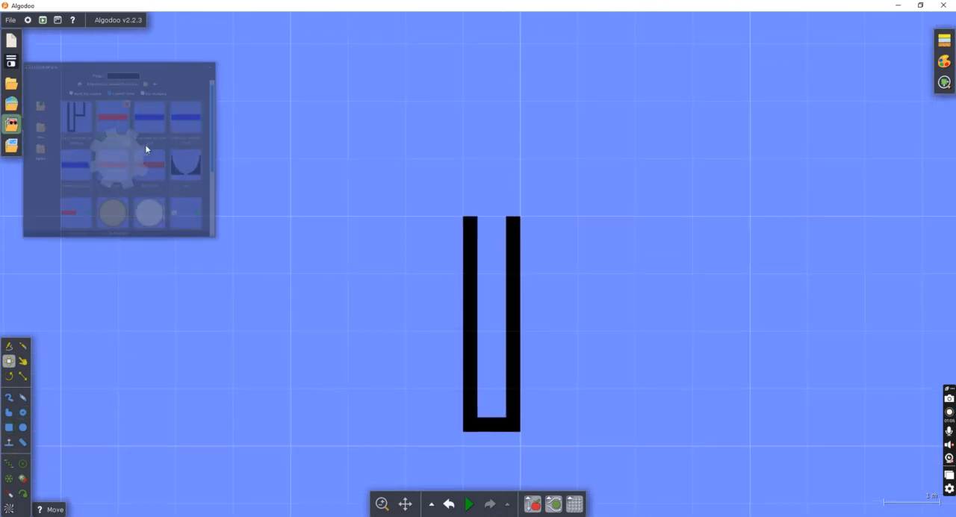
scroll(161, 205, "down", 5)
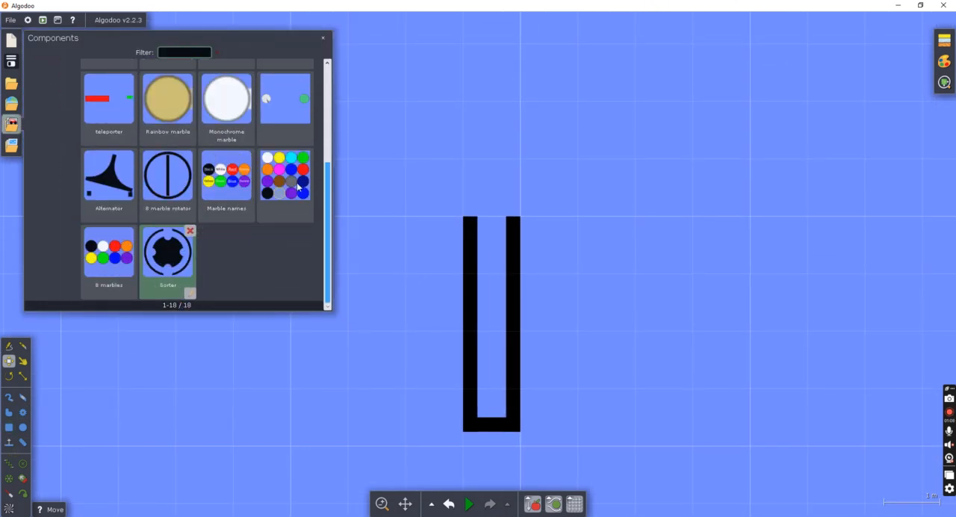
left_click(108, 261)
scroll(336, 183, "up", 3)
left_click_drag(507, 301, 294, 88)
left_click(551, 93)
scroll(498, 215, "up", 3)
scroll(591, 244, "down", 2)
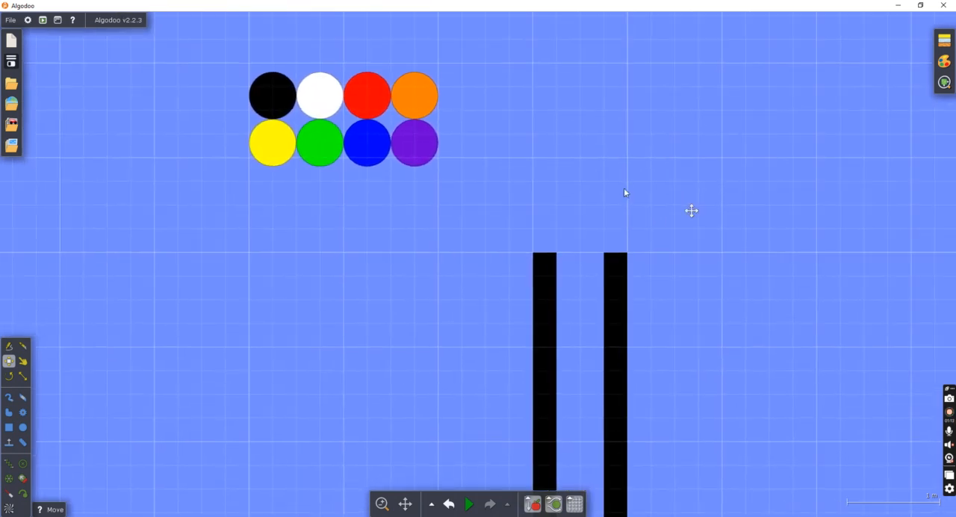
Move the black marble against the channel's left wall and enclose it with two boxes, about 0.25 × 0.75 m and 1 × 0.25 m.
left_click_drag(213, 94, 417, 398)
scroll(429, 224, "up", 3)
left_click_drag(406, 342, 407, 367)
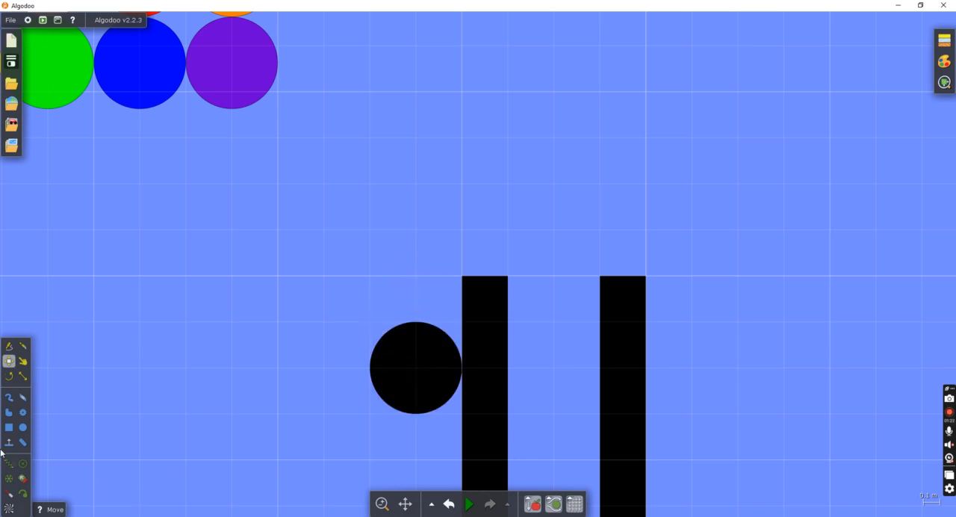
left_click(8, 427)
left_click_drag(318, 288, 377, 457)
left_click_drag(325, 412, 499, 464)
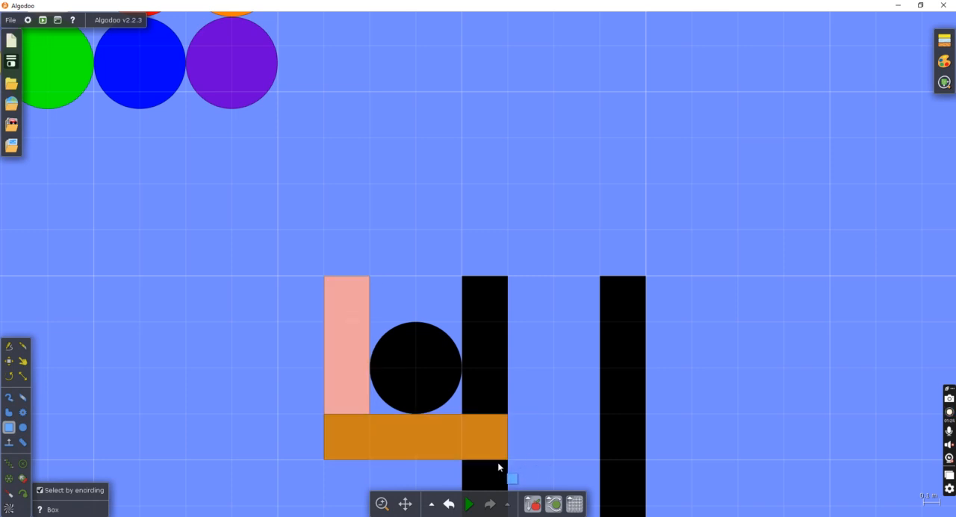
Colour both new pocket boxes black and glue them to the background.
left_click(338, 395)
left_click(403, 440, "shift")
right_click(403, 440)
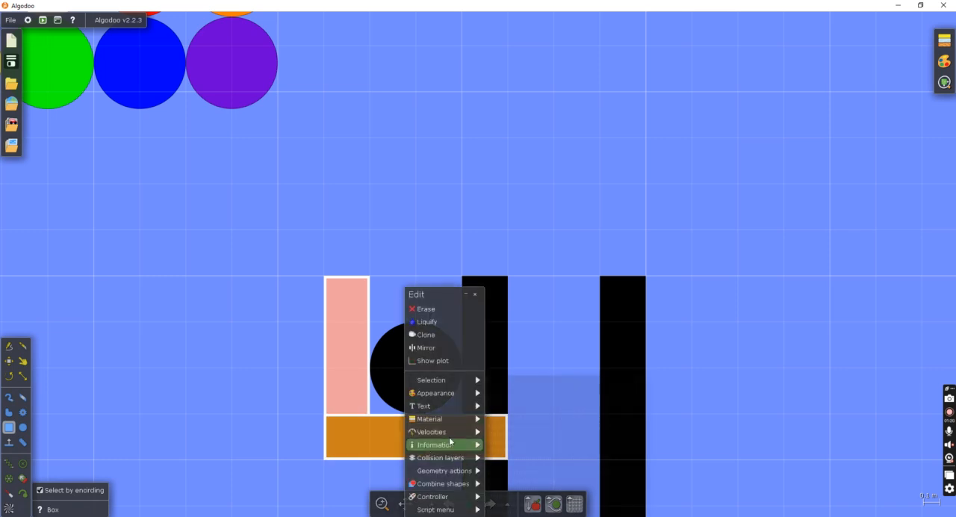
mouse_move(440, 392)
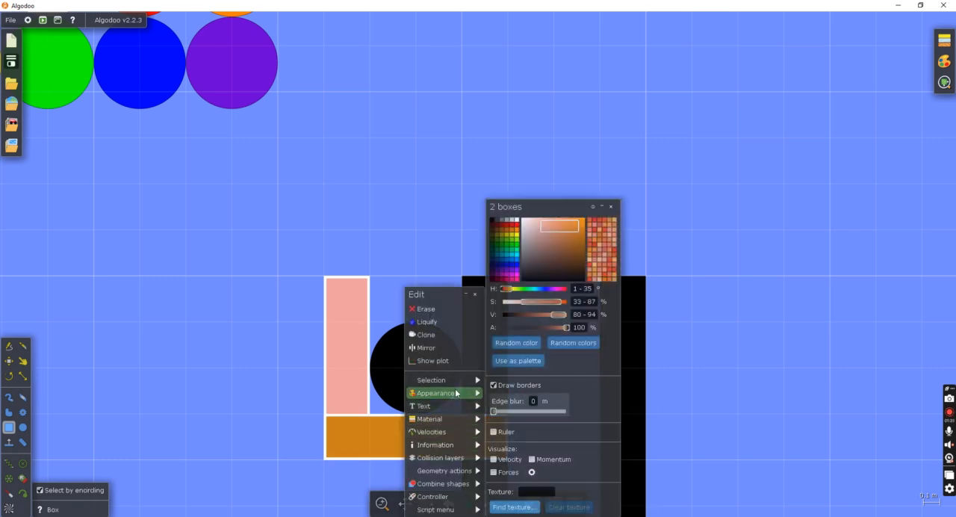
left_click(518, 316)
mouse_move(444, 470)
left_click(530, 436)
scroll(747, 358, "down", 5)
left_click(749, 355)
left_click_drag(751, 355, 415, 351)
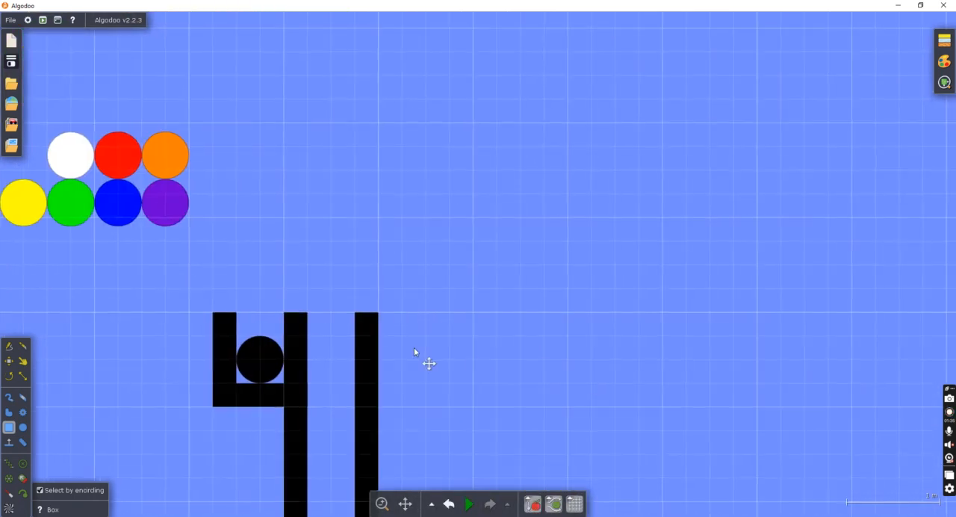
Move the black marble out of the pocket and back beside the white marble.
left_click(9, 360)
left_click_drag(253, 350, 34, 155)
scroll(72, 171, "up", 2)
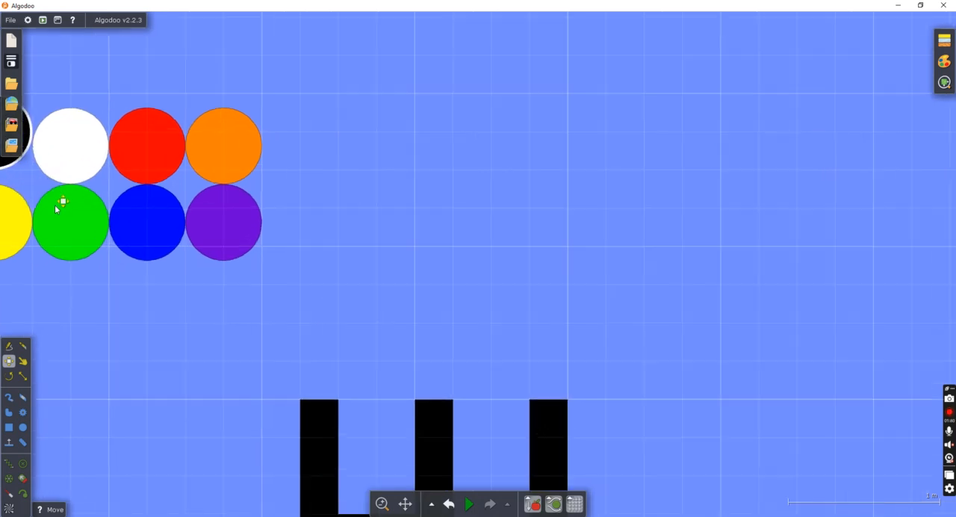
scroll(56, 209, "down", 1)
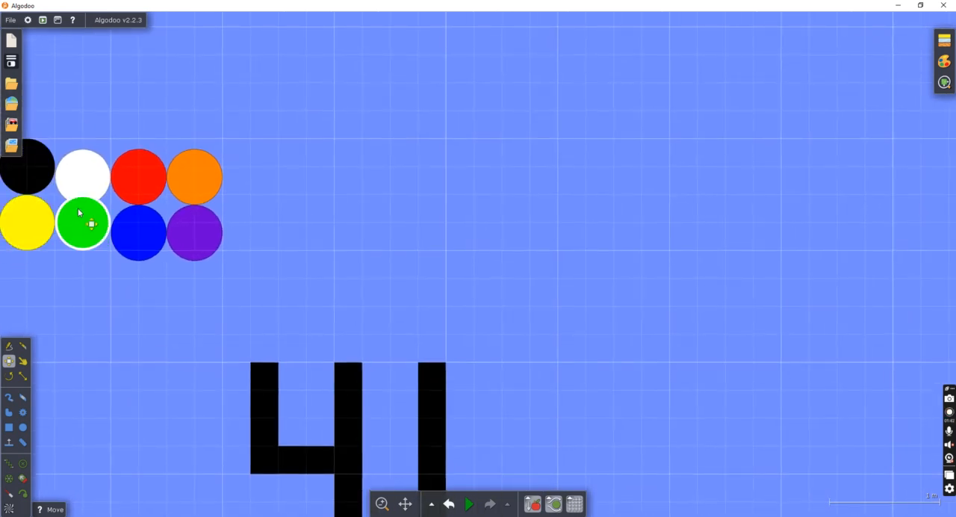
Realign the remaining marbles with the black and yellow ones to form two even rows of four.
left_click(96, 174)
left_click(146, 187)
left_click(152, 240)
left_click(195, 188)
mouse_move(180, 243)
left_mouse_down()
mouse_move(186, 221)
mouse_move(191, 240)
left_mouse_up()
left_click(463, 250)
Draw a 1 × 1 m box against the outer side of the channel's right wall, level with its top.
scroll(556, 328, "down", 2)
left_click_drag(530, 336, 314, 272)
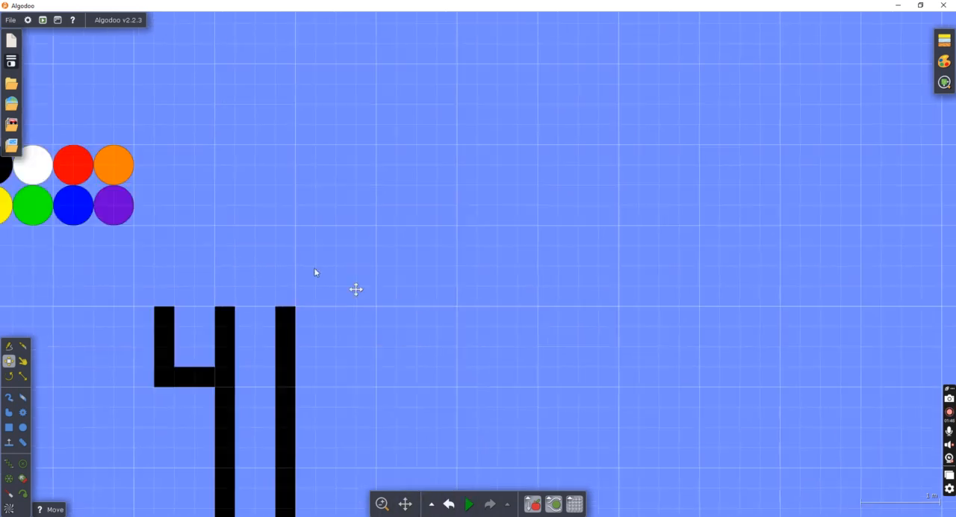
key("b")
scroll(212, 369, "up", 2)
left_click_drag(322, 238, 468, 390)
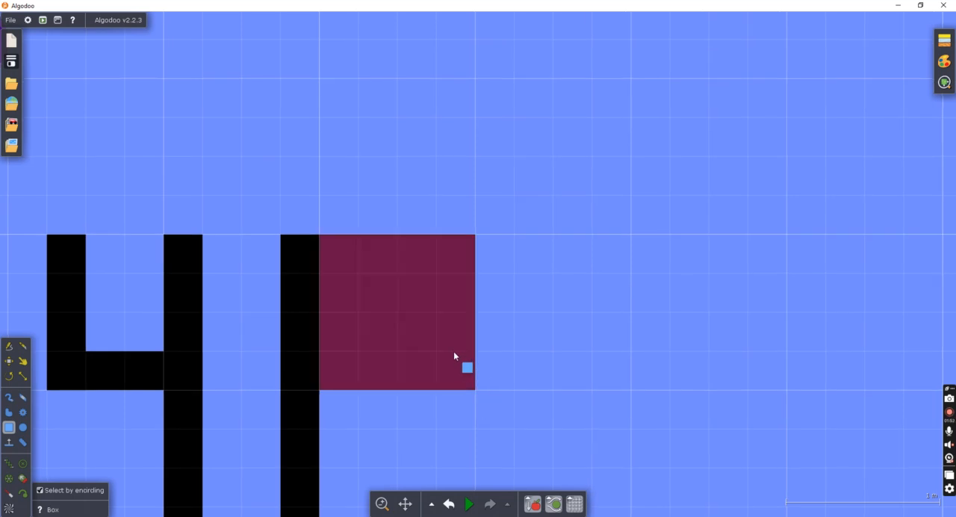
scroll(357, 305, "down", 2)
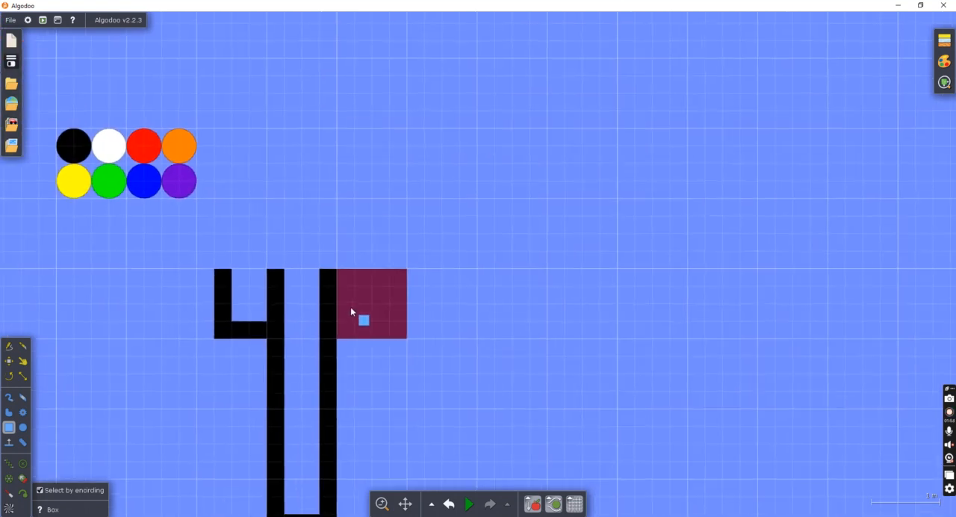
Colour the square box black and glue it to the background.
right_click(357, 308)
mouse_move(387, 395)
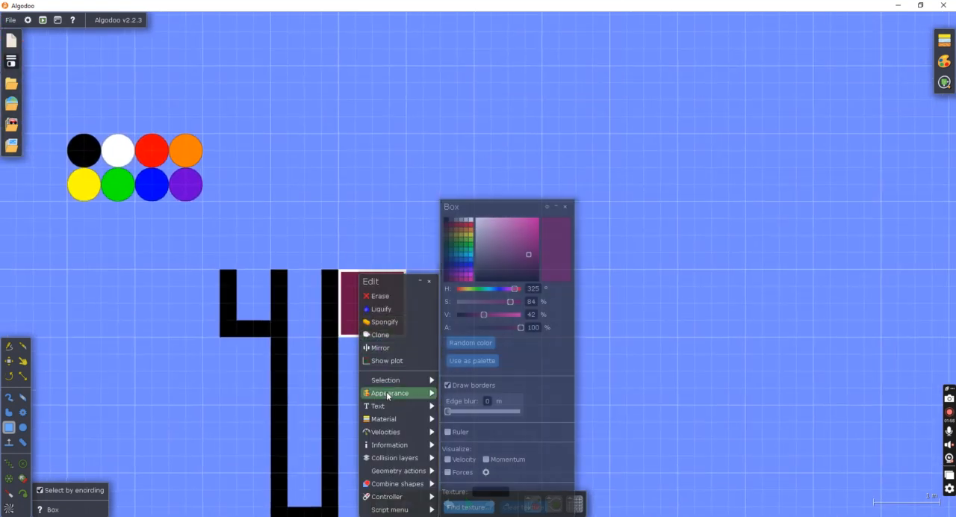
left_click_drag(485, 314, 455, 315)
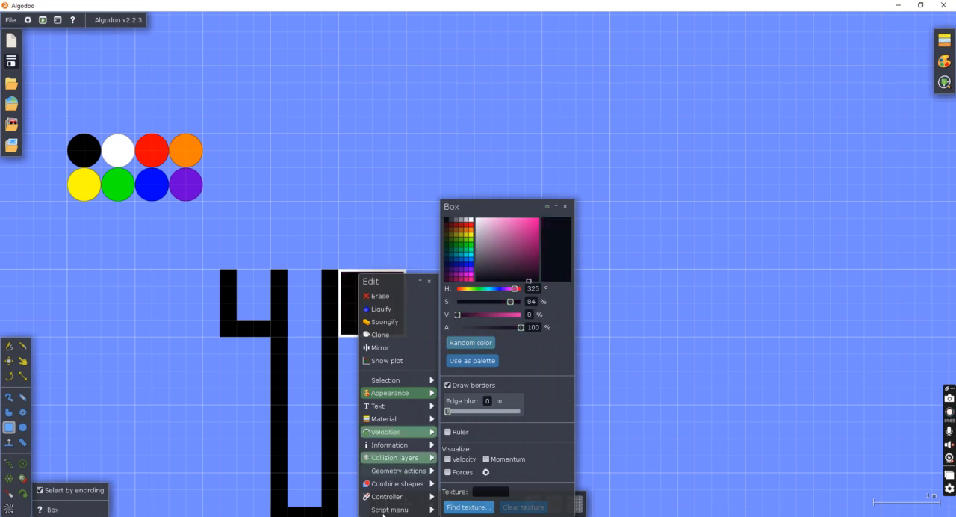
mouse_move(407, 471)
left_click(458, 444)
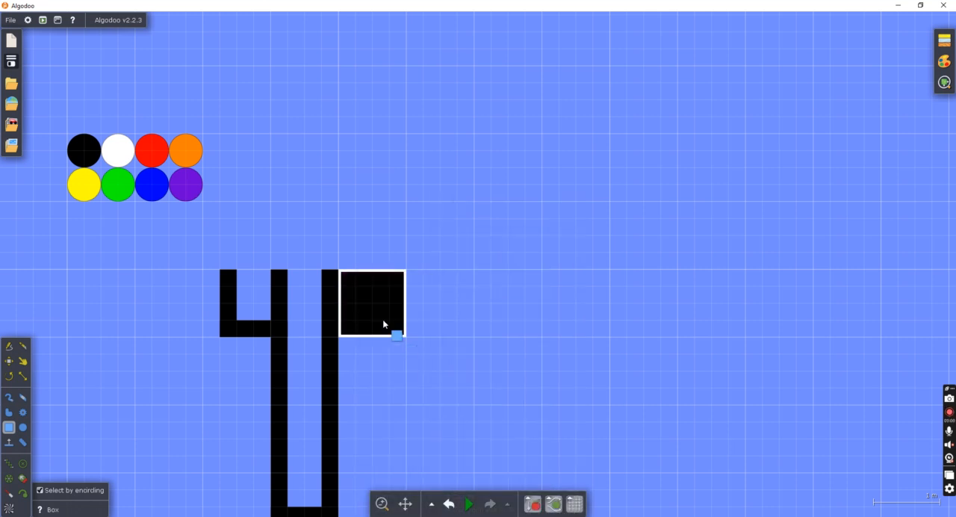
In the square box's script settings, define scene.my.spots1=7 and copy the variable name.
right_click(383, 324)
mouse_move(415, 508)
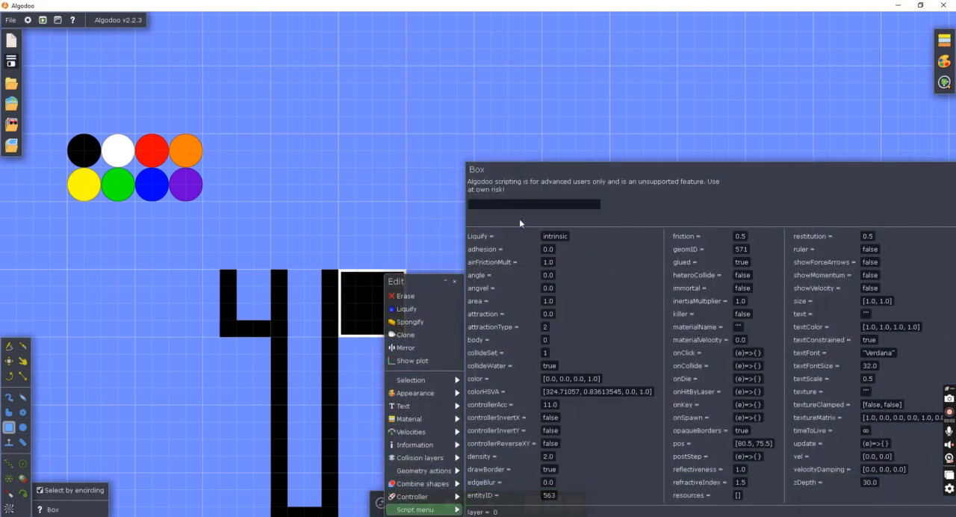
left_click(520, 203)
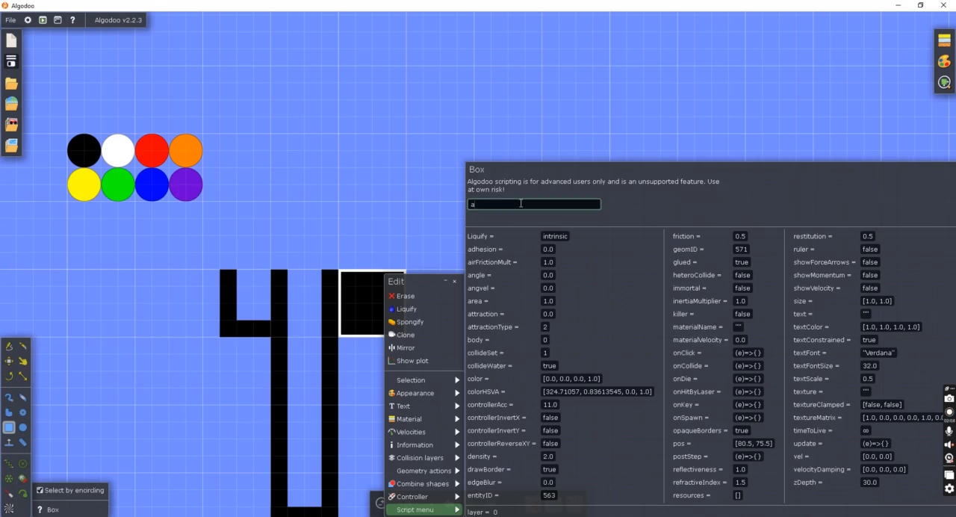
type("scene.my.spots1=7")
left_click_drag(521, 204, 463, 212)
key("ctrl+c")
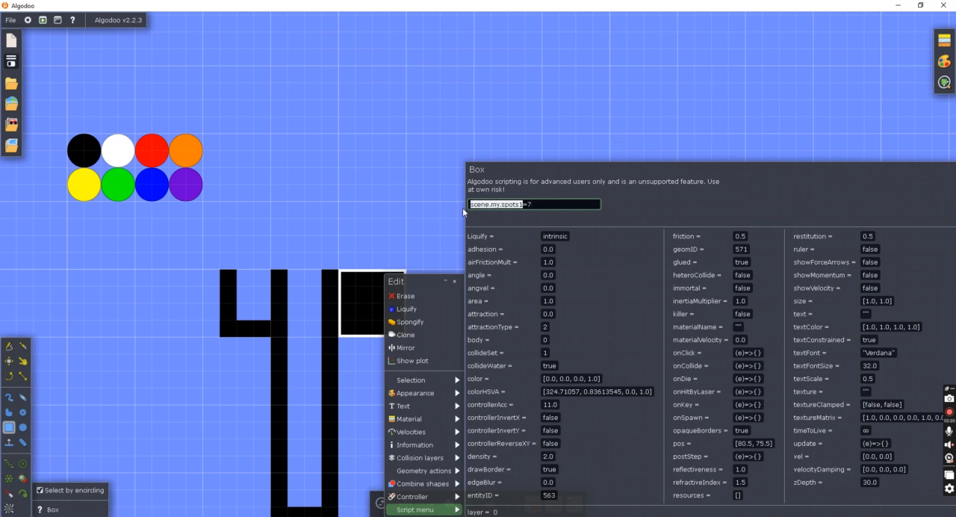
left_click(542, 202)
key("Return")
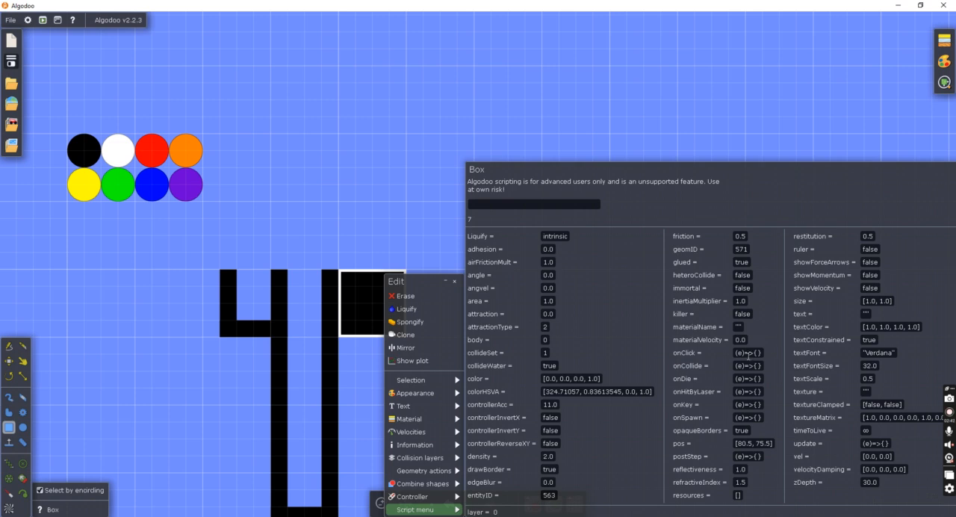
Begin the square box's postStep script with text="No. of spots left: ".
left_click(758, 455)
left_click(866, 313)
left_click(759, 418)
left_click(757, 456)
type("text=")
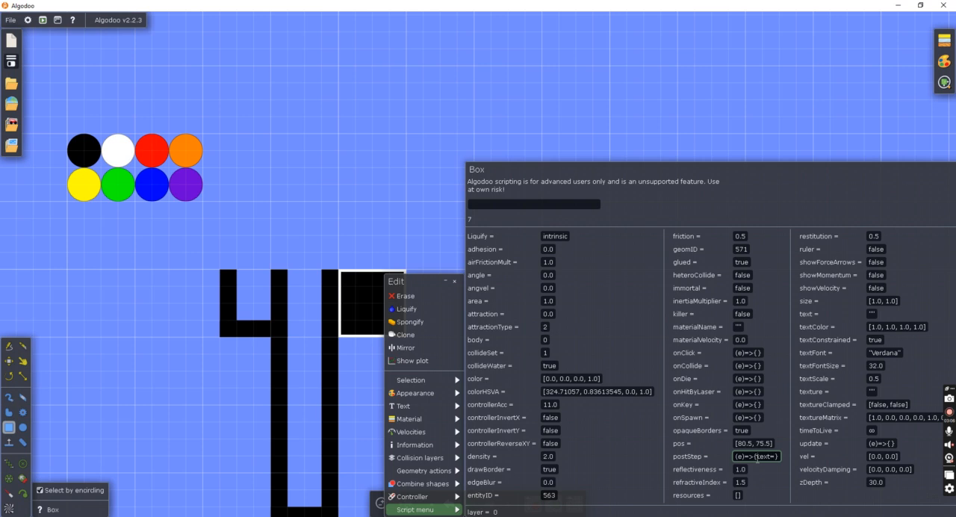
type("\"\"")
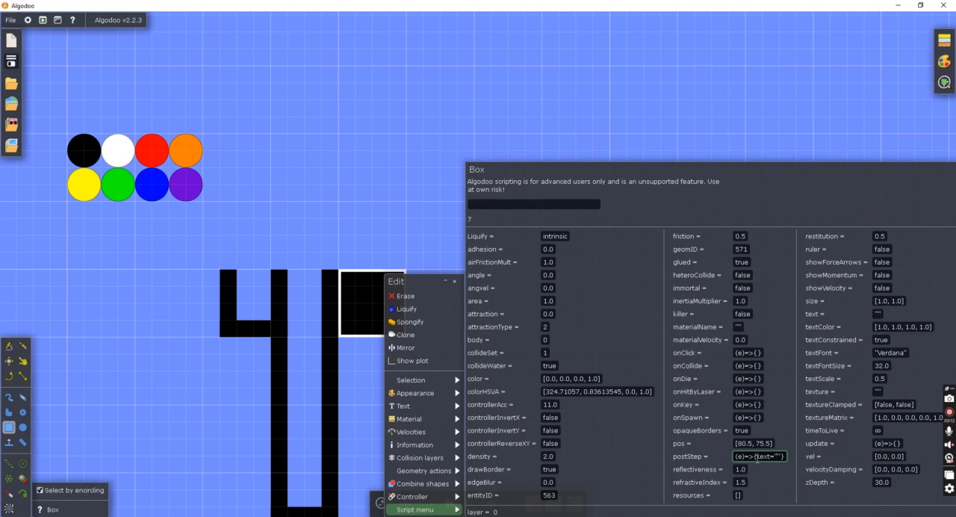
type("No. c")
type("f spots left")
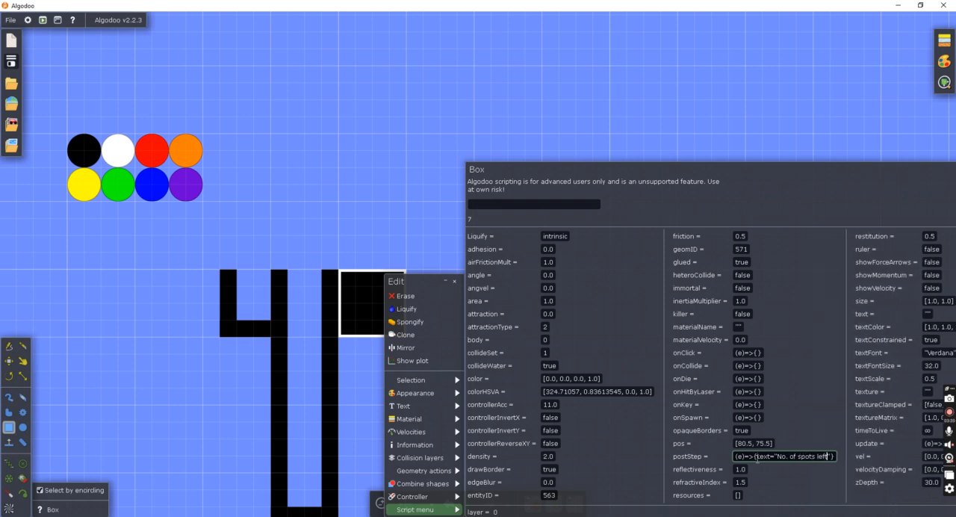
type(":")
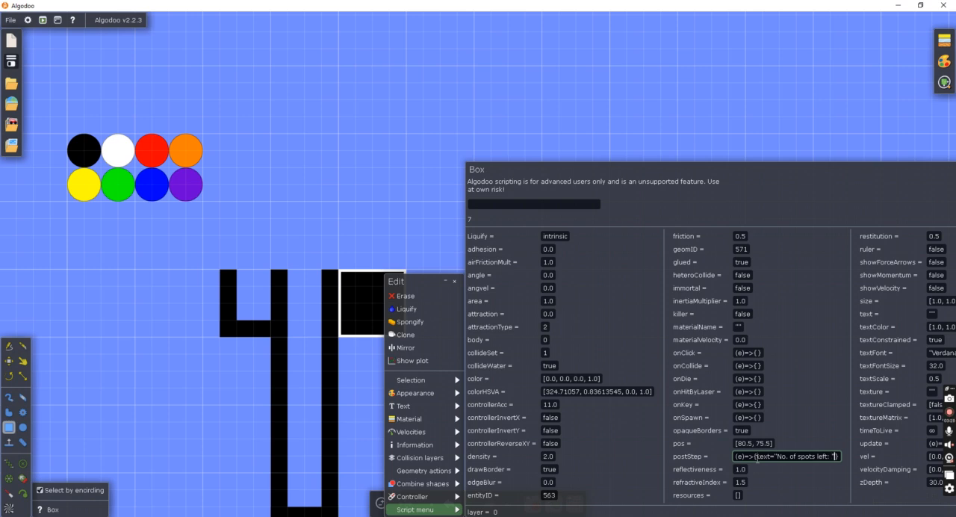
Append +scene.my.spots1 to the postStep text expression, apply the script and leave the script settings.
type("\"+")
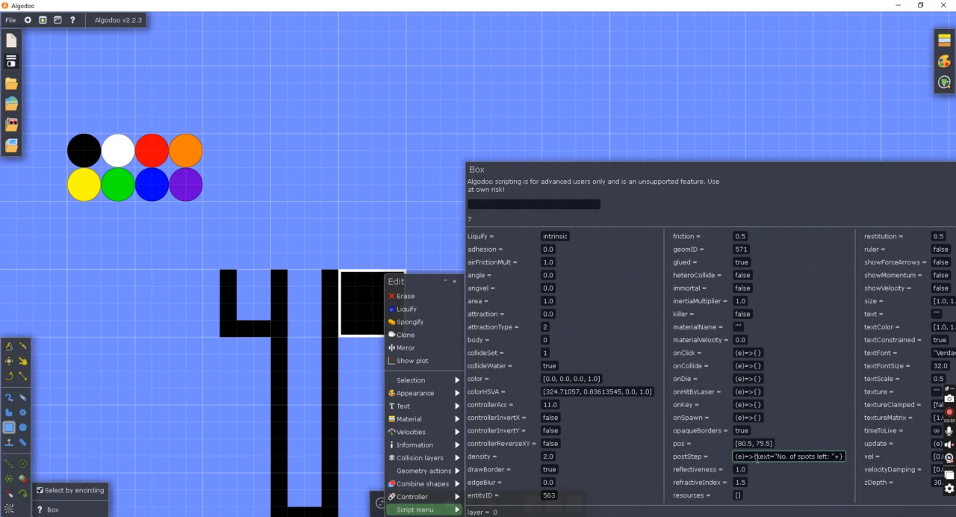
key("ctrl+v")
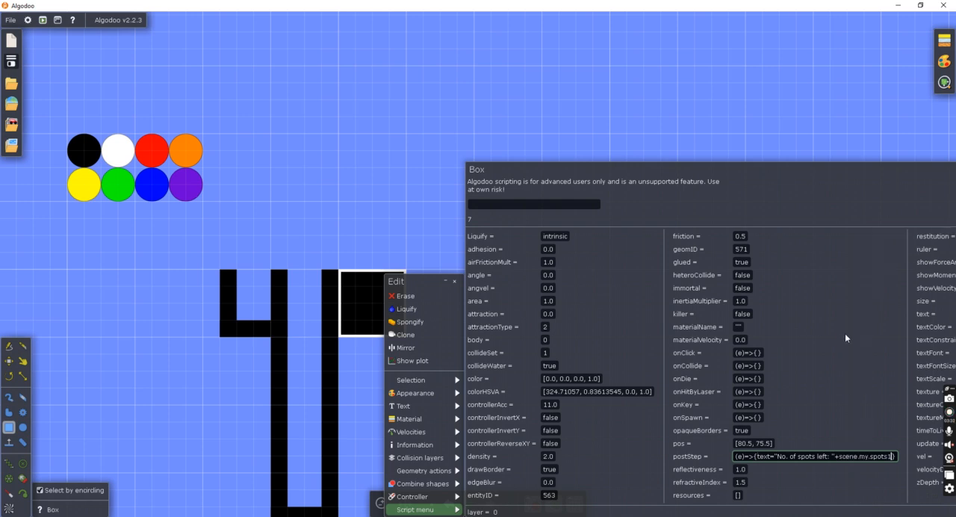
key("Return")
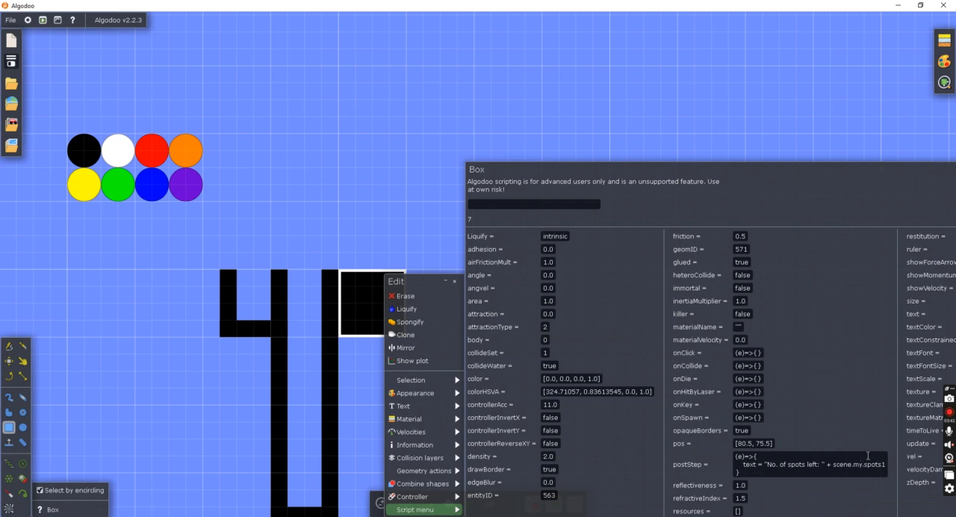
left_click(709, 117)
scroll(23, 381, "up", 3)
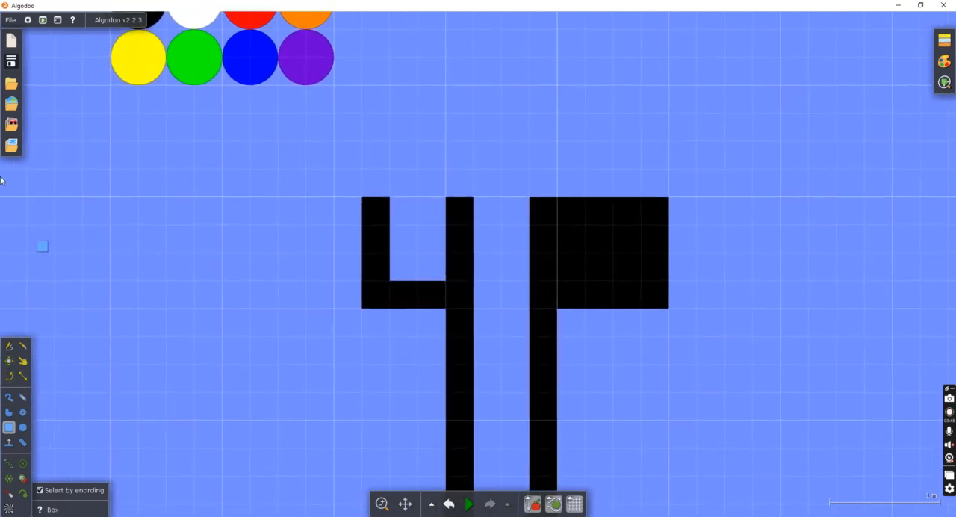
Insert the saved teleporter component and place it above the elimination channel.
left_click(12, 124)
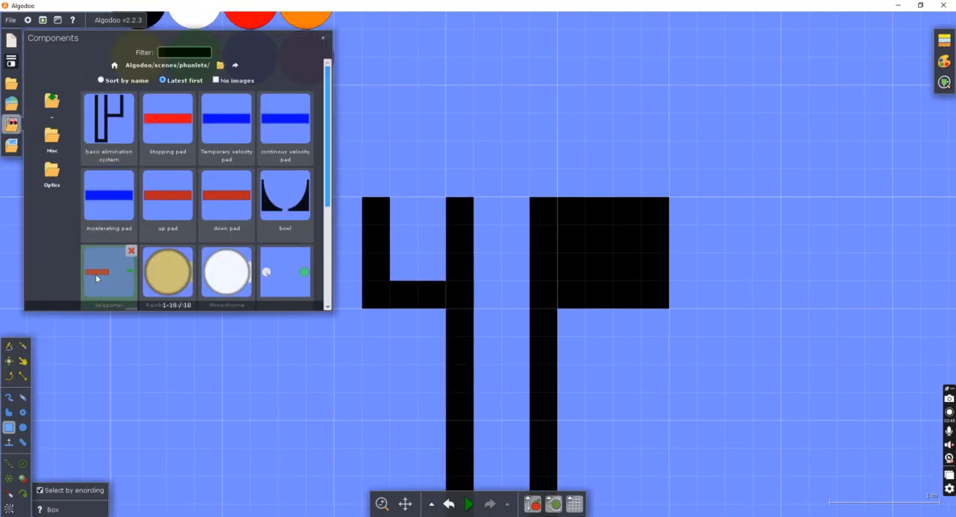
left_click(109, 270)
left_click_drag(440, 261, 448, 109)
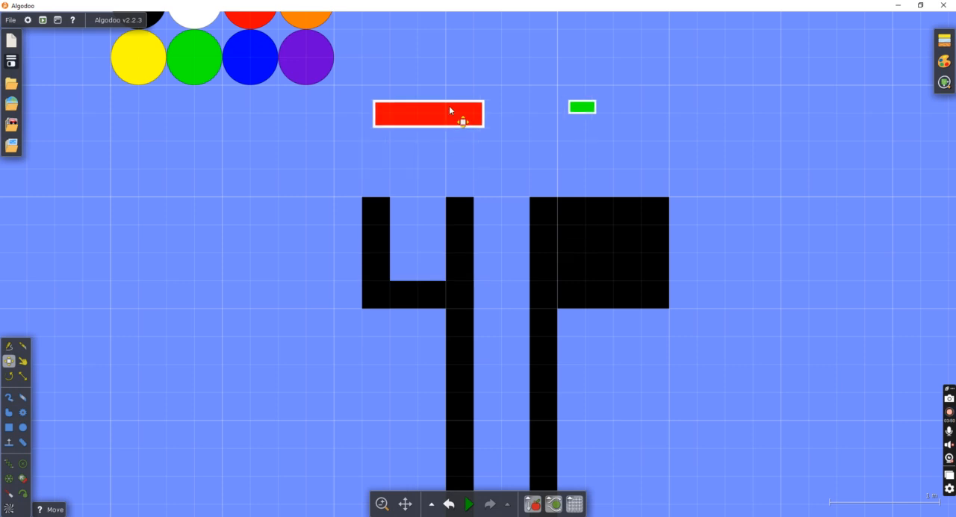
left_click(510, 143)
Scale the red teleporter box down to about 0.28 by 0.18 m and move it into the side pocket's opening.
left_click(23, 375)
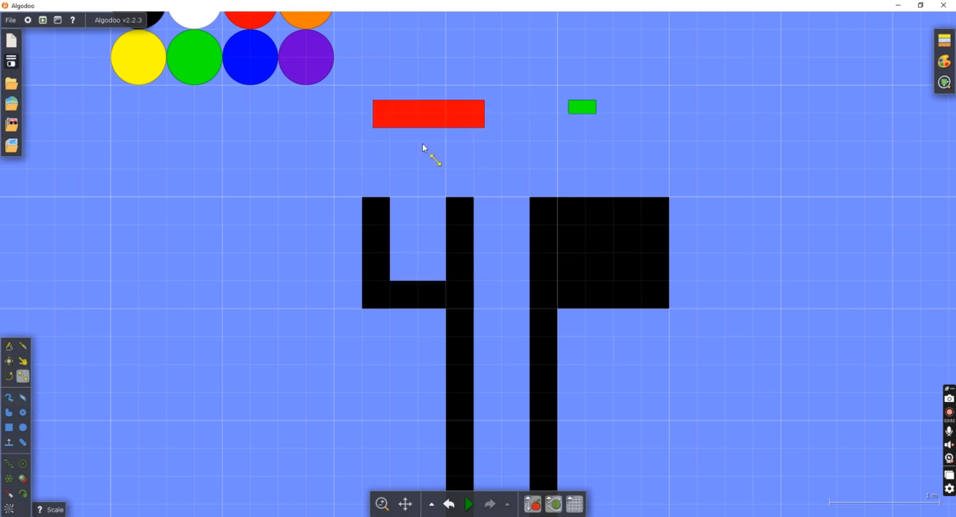
left_click(456, 116)
left_click_drag(502, 131, 393, 120)
scroll(413, 140, "up", 7)
left_click(9, 361)
left_click_drag(372, 83, 454, 381)
Move the green teleporter box into the opening of the long vertical channel.
scroll(545, 217, "down", 4)
left_click_drag(693, 166, 609, 282)
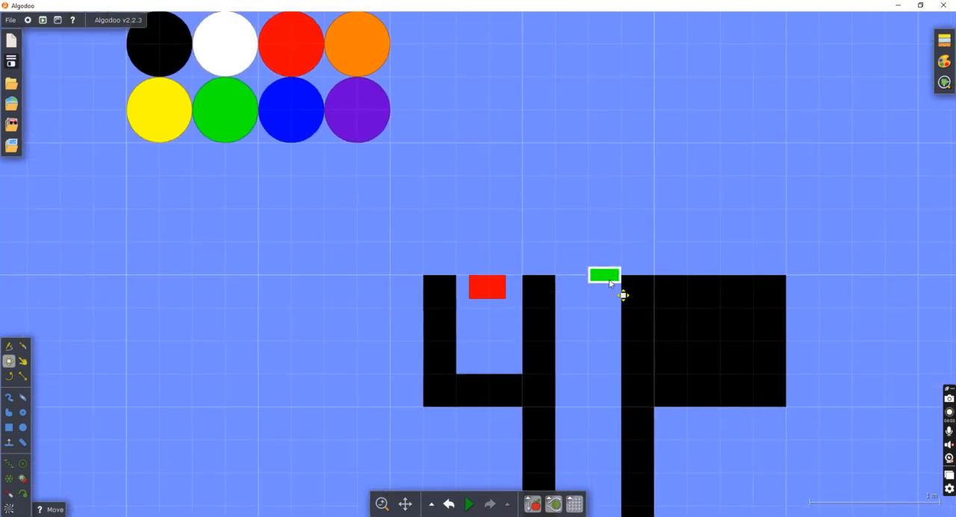
scroll(635, 246, "up", 3)
left_click(602, 239)
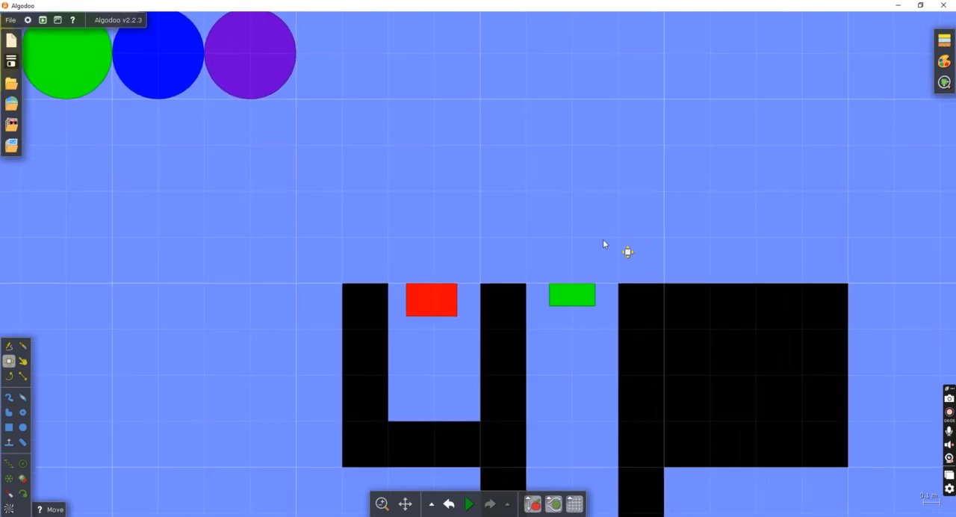
scroll(591, 241, "down", 4)
scroll(603, 270, "down", 3)
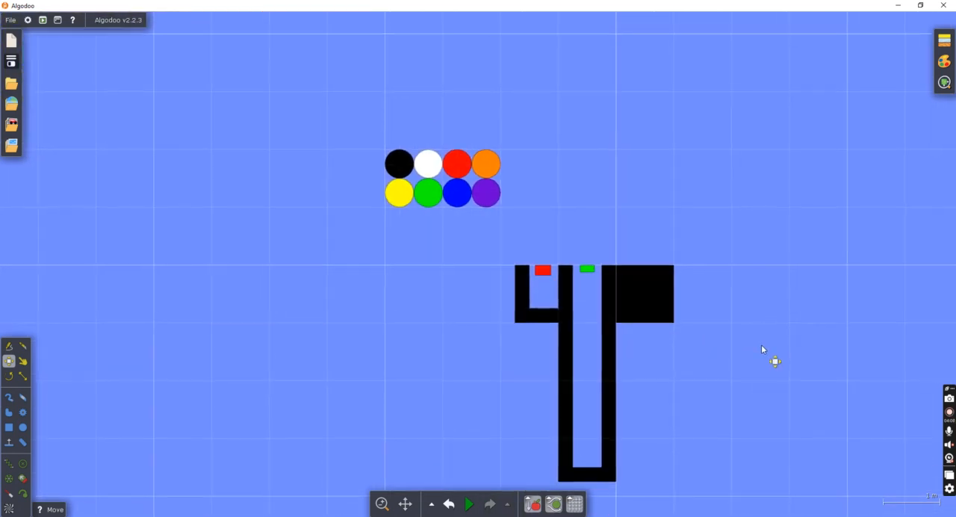
left_click_drag(761, 341, 576, 317)
scroll(462, 309, "up", 3)
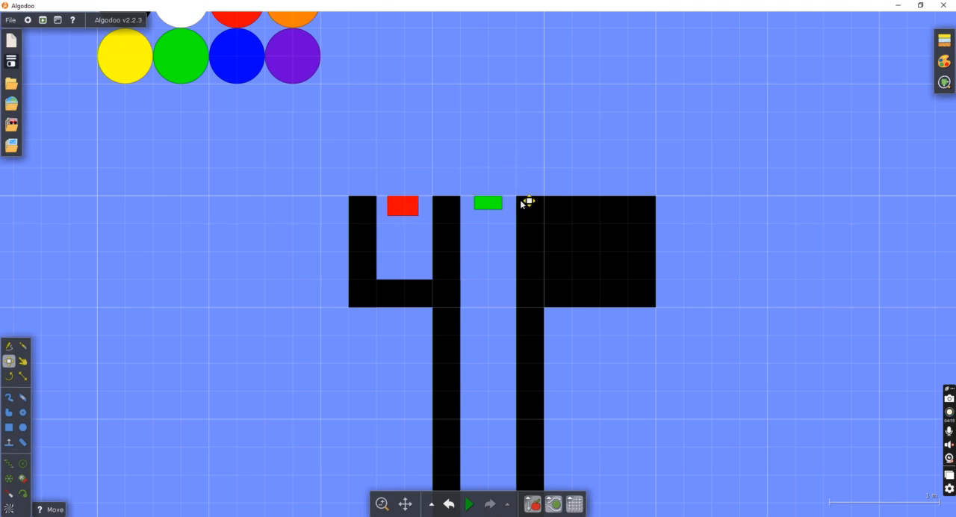
scroll(489, 219, "down", 5)
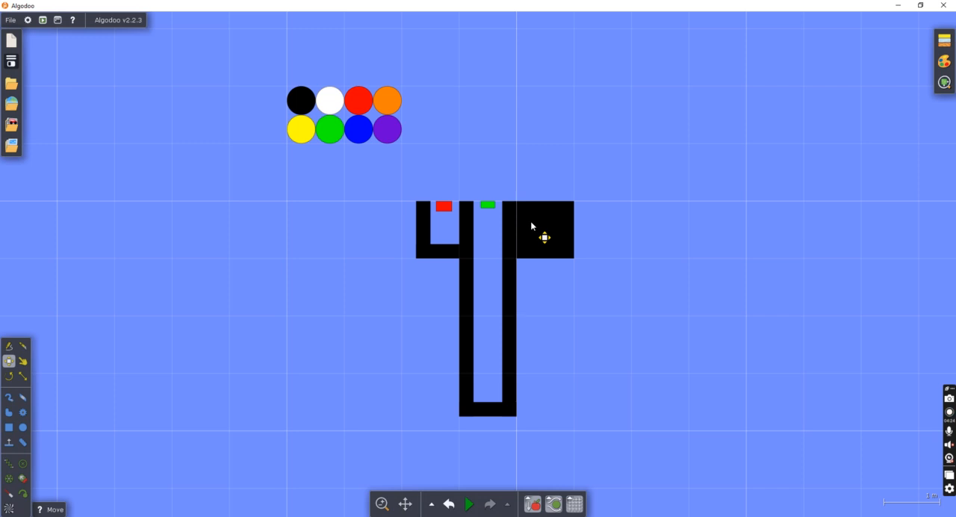
scroll(531, 225, "up", 3)
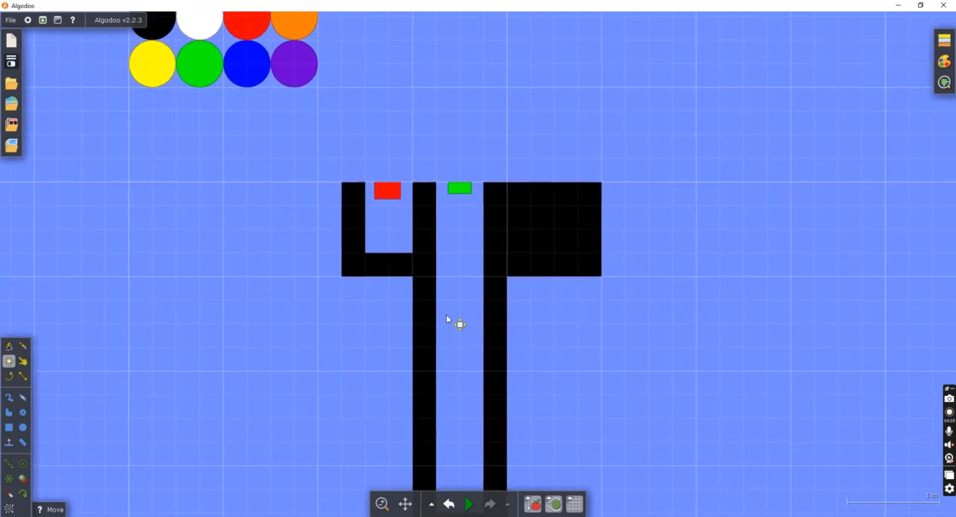
scroll(396, 196, "up", 2)
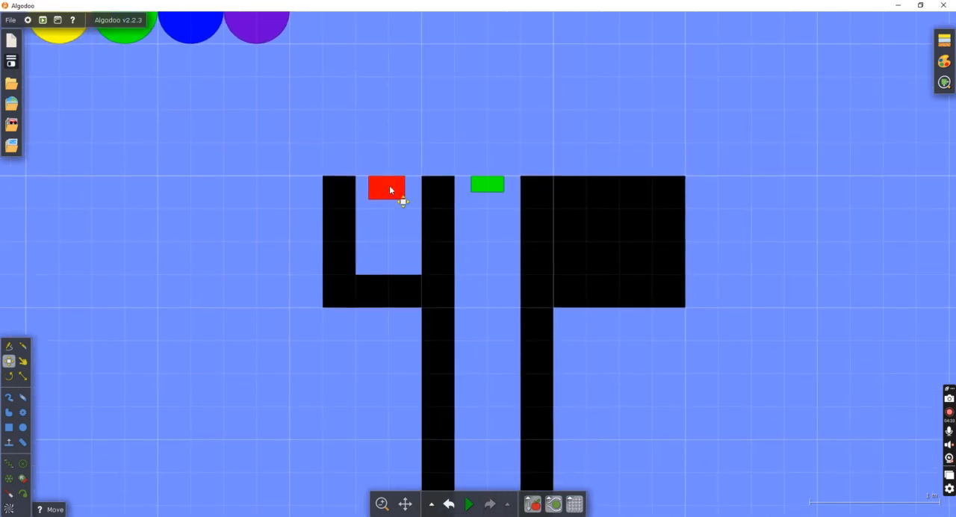
right_click(389, 191)
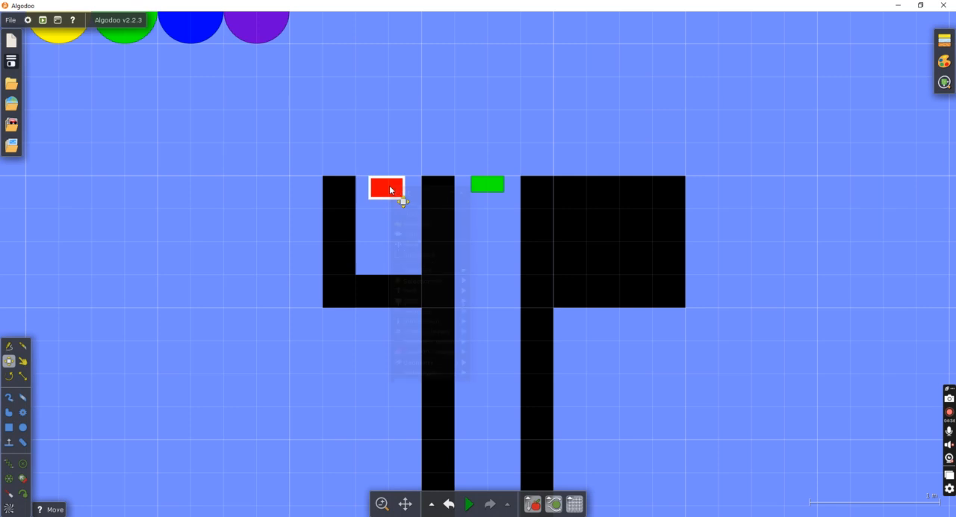
left_click(375, 150)
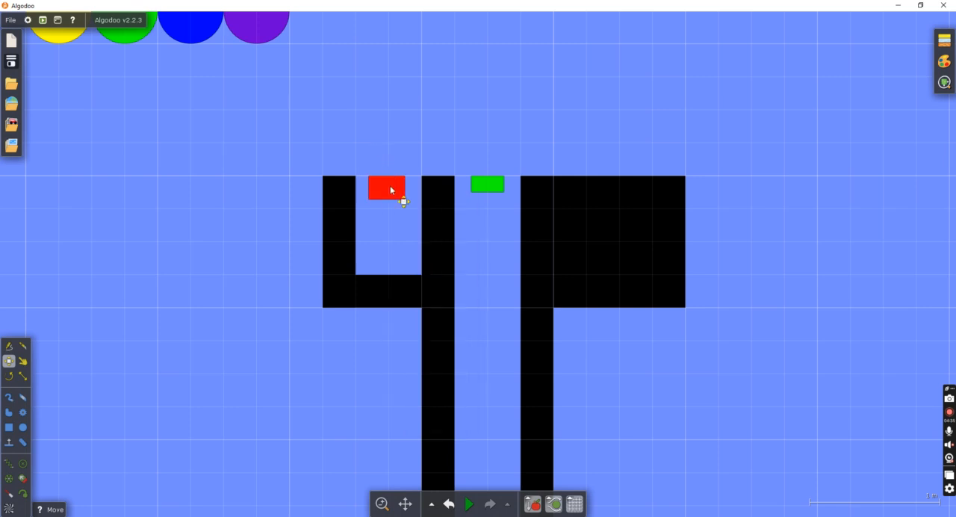
In the red teleporter box's onCollide script, end the e.other.pos = scene.my.box1 statement with a semicolon.
right_click(390, 191)
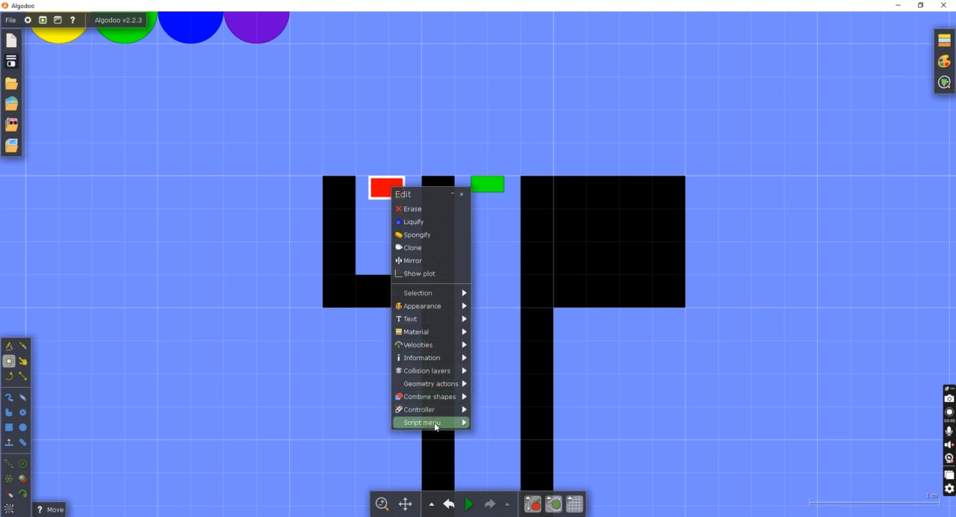
mouse_move(435, 426)
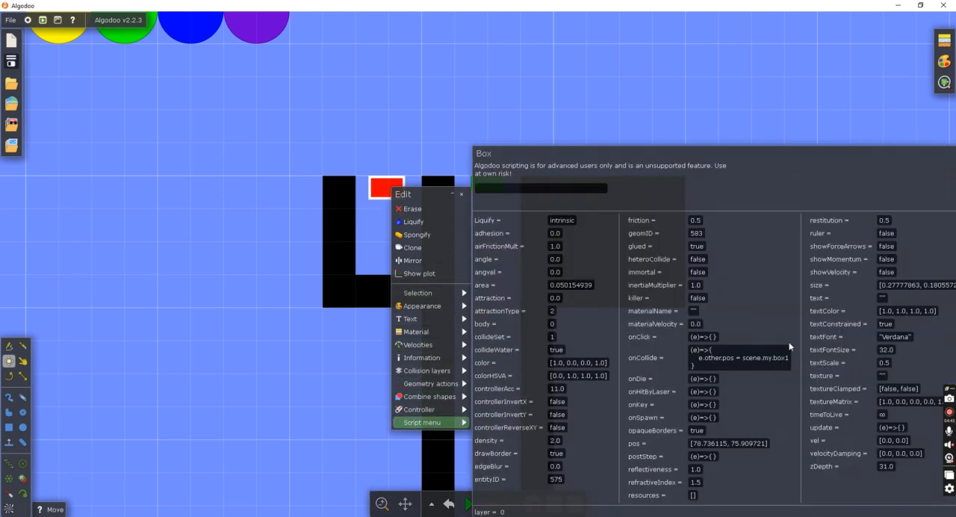
left_click(786, 358)
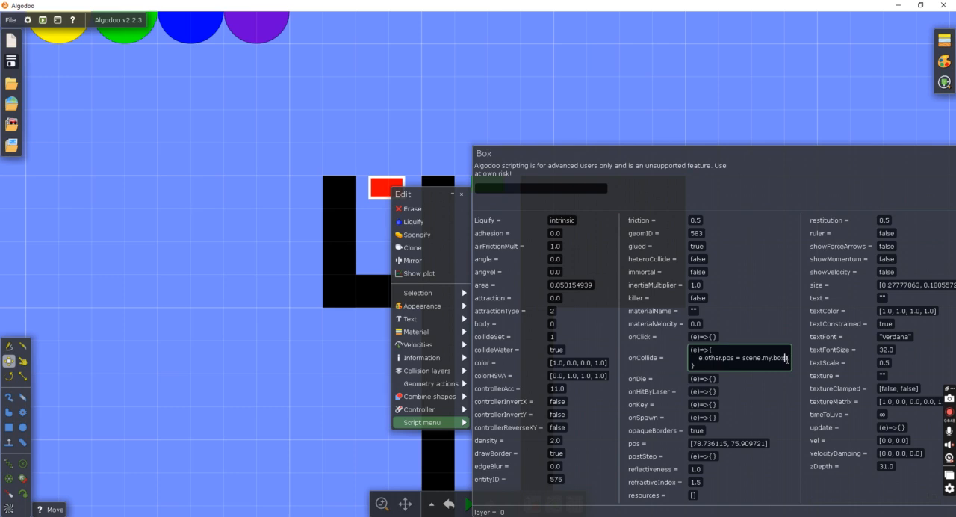
type(".box")
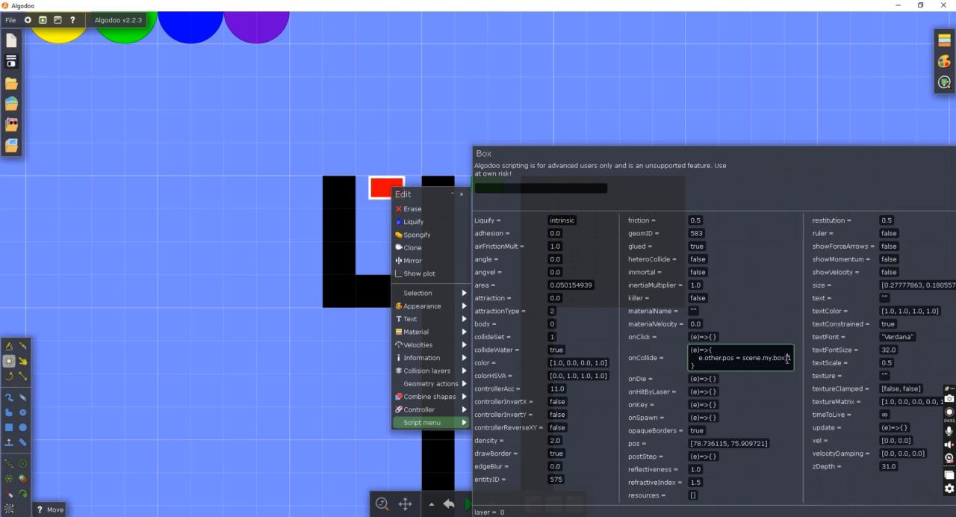
type("1")
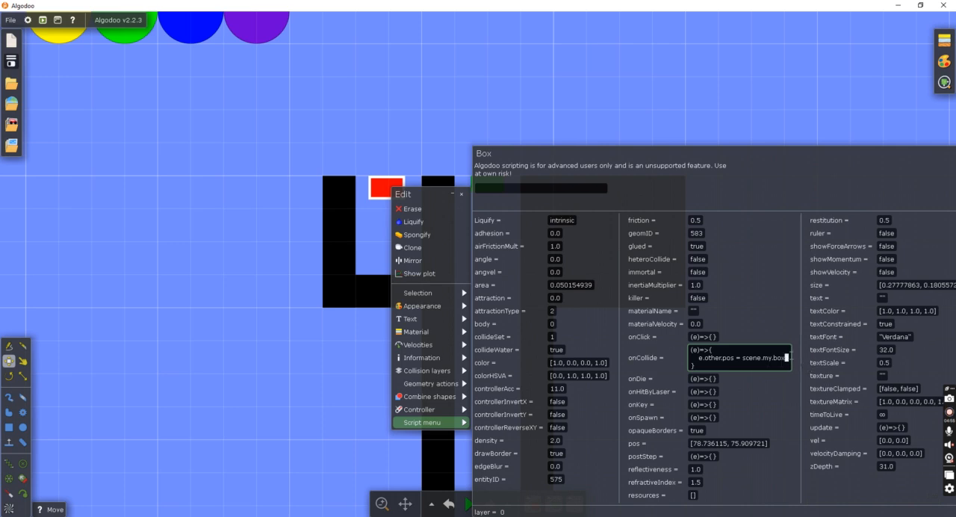
key("BackSpace")
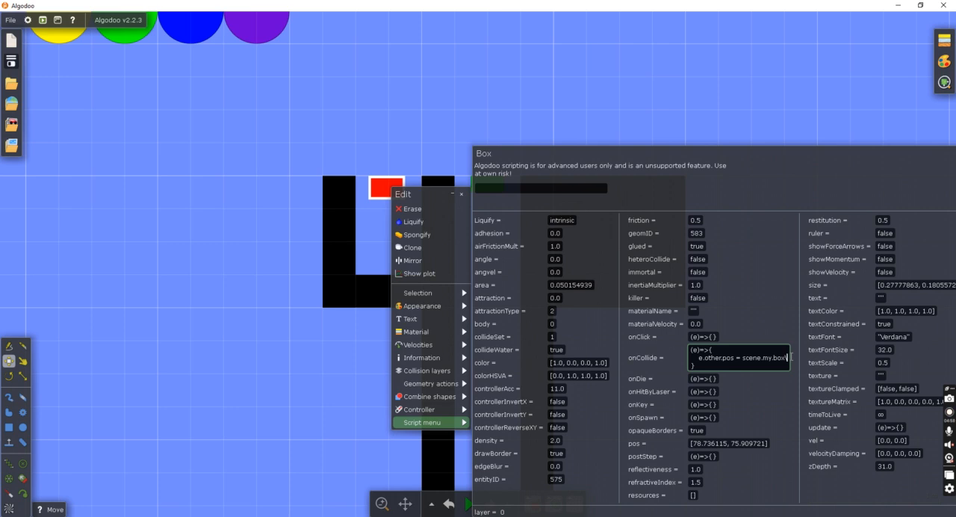
key("BackSpace")
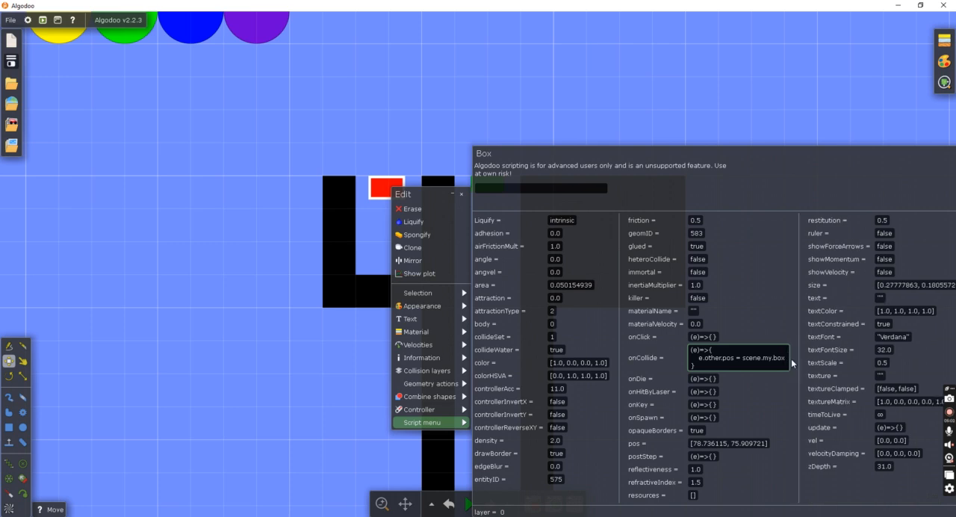
type("1;")
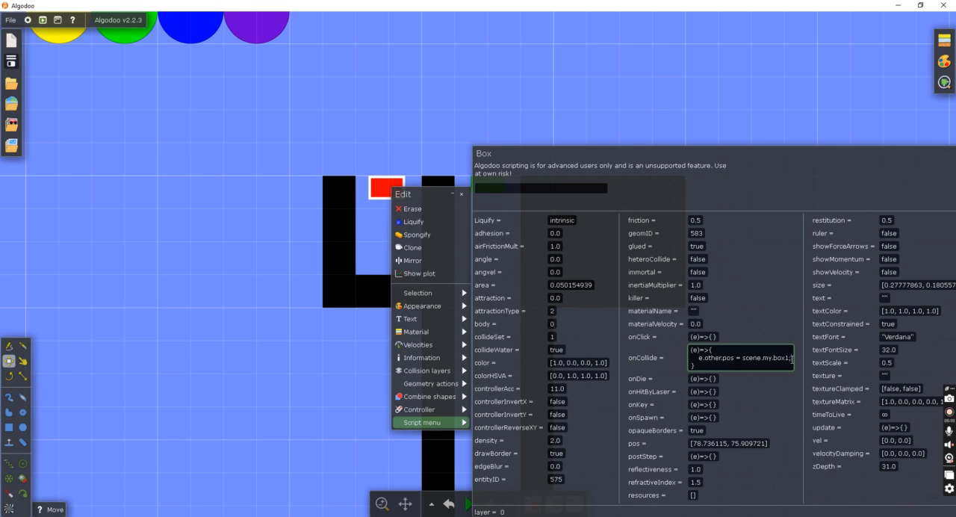
Append scene.my.spots1=scene.my.spots1-1 to the onCollide script and apply it.
type("scene.my.spots1")
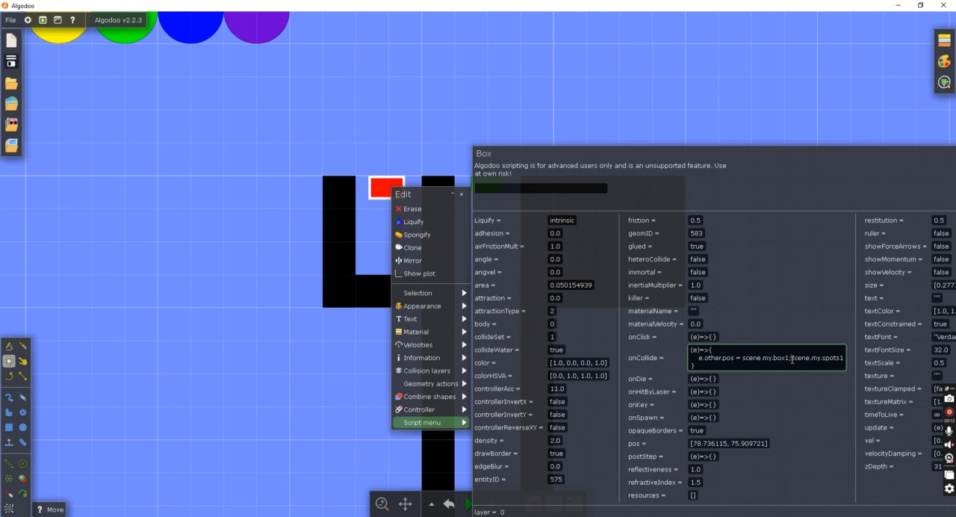
type("=scene.my.spots1-1")
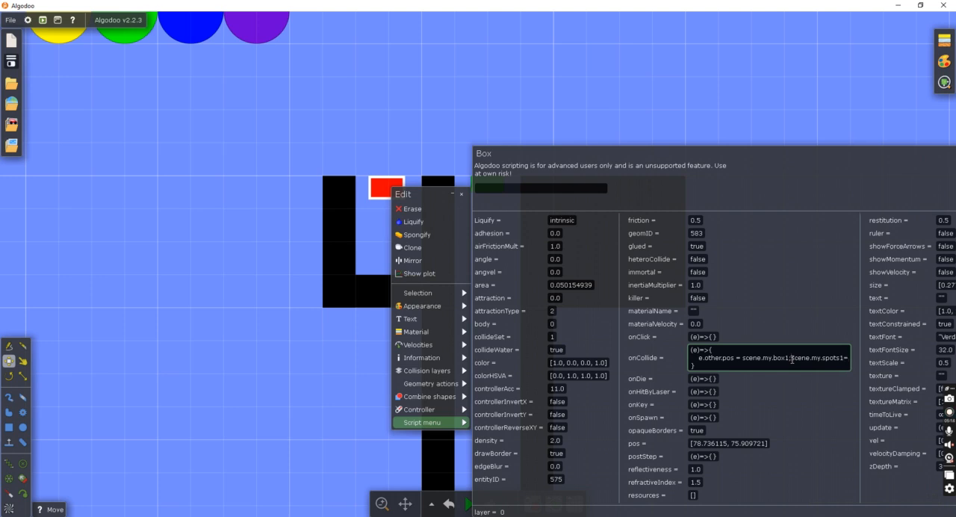
type("scene.my.spots1")
type("-1")
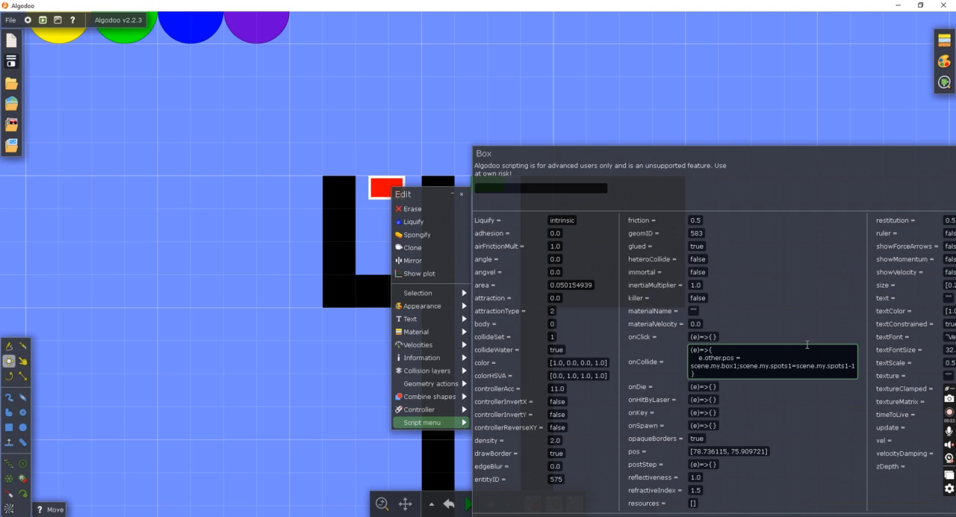
key("Return")
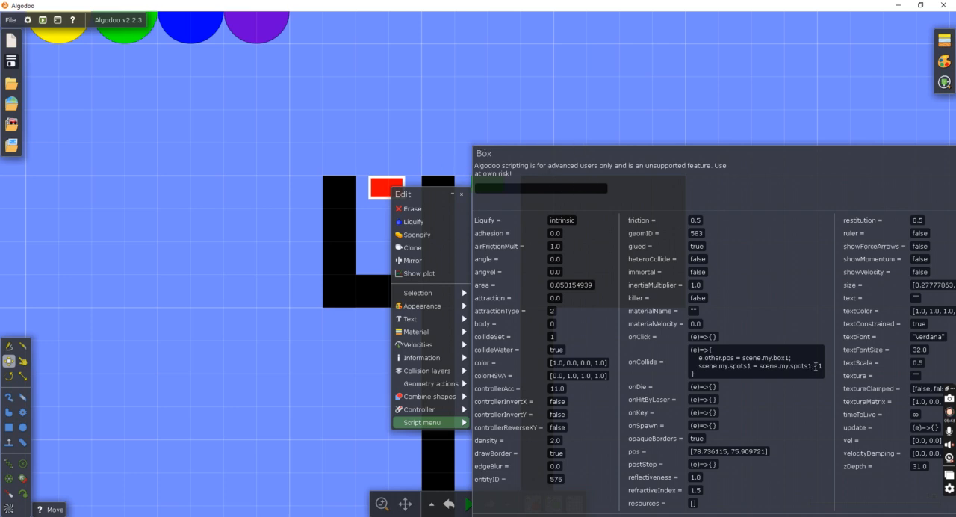
Write the condition scene.my.spots1==0?{}:{} in the red box's postStep script.
left_click(713, 464)
type("scene.my.spots1")
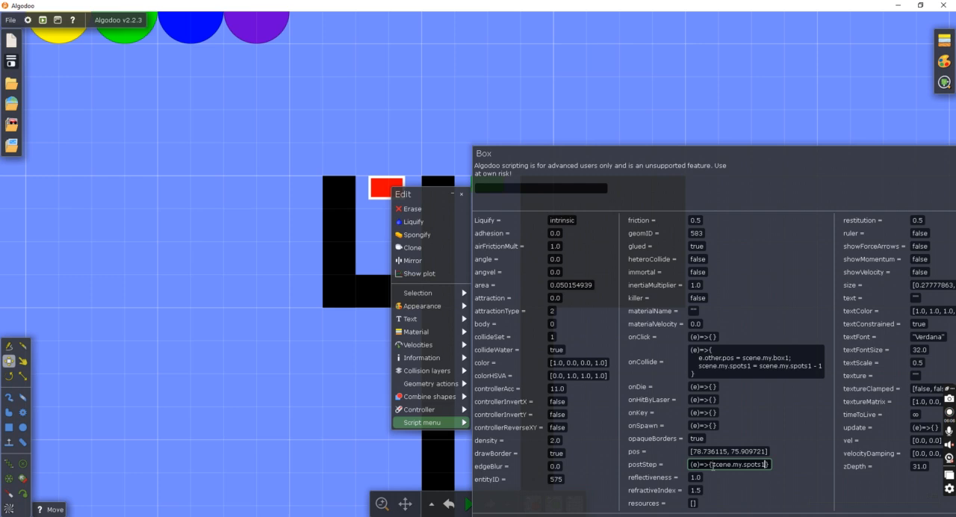
type("==")
type("0")
type("?")
type("{}")
type(";{}")
key("BackSpace")
key("BackSpace")
key("BackSpace")
type(":{}")
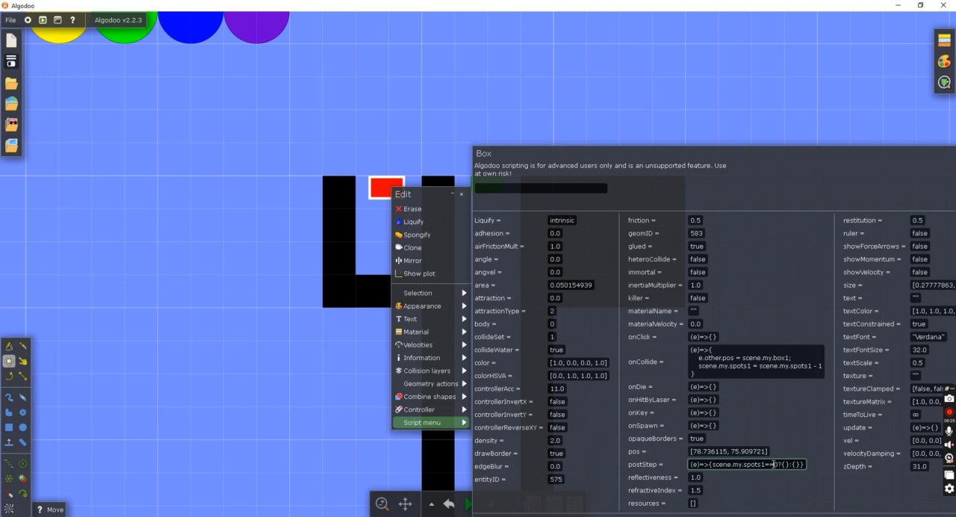
Add timeToLive=0 to the postStep condition's true branch, apply the script and leave the script settings.
left_click(780, 464)
type("time")
type("oLive")
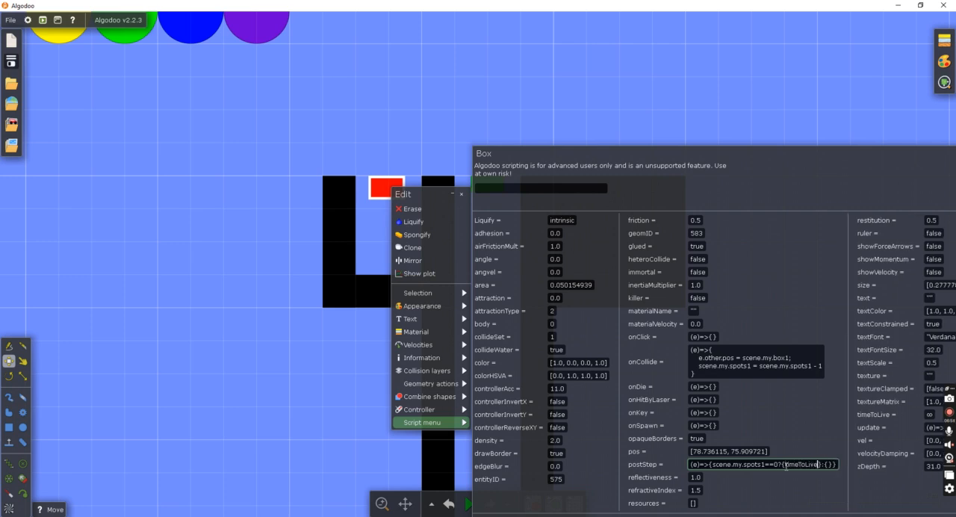
type("=0")
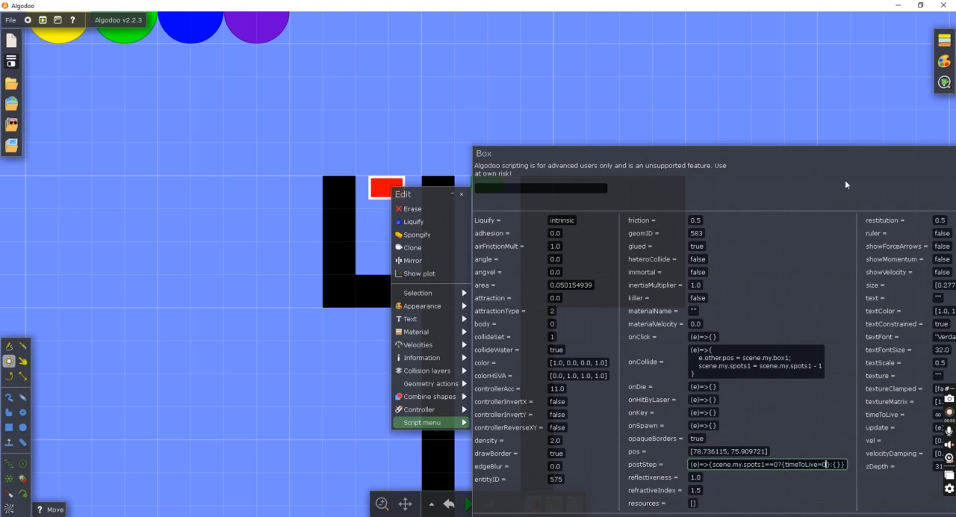
left_click_drag(845, 180, 727, 154)
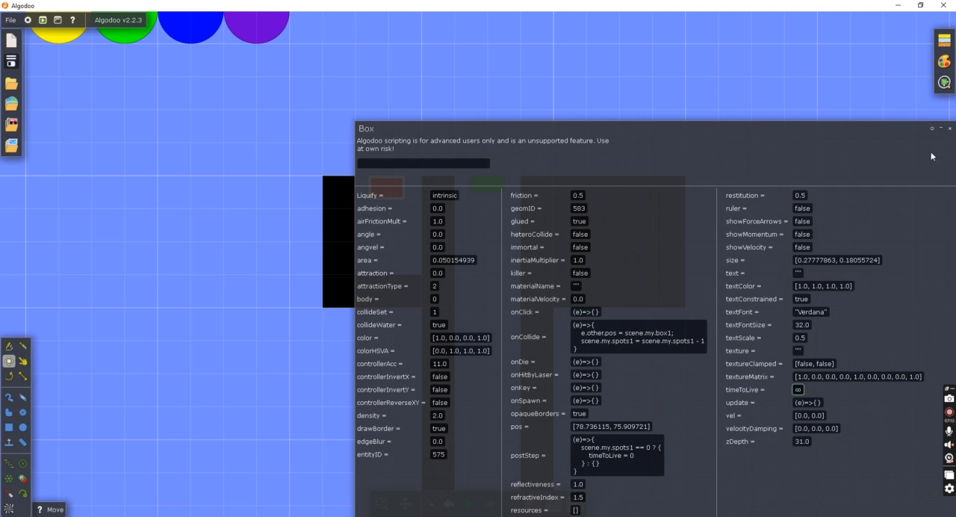
left_click(945, 129)
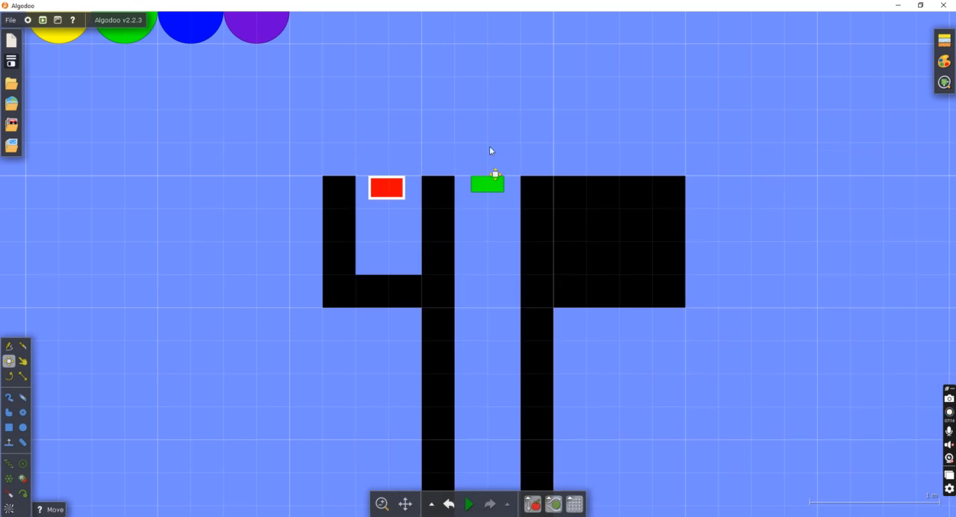
Draw a vertical box about 0.25 m wide and 1.5 m tall on top of the wall between side pocket and channel.
scroll(515, 132, "down", 3)
scroll(584, 182, "up", 3)
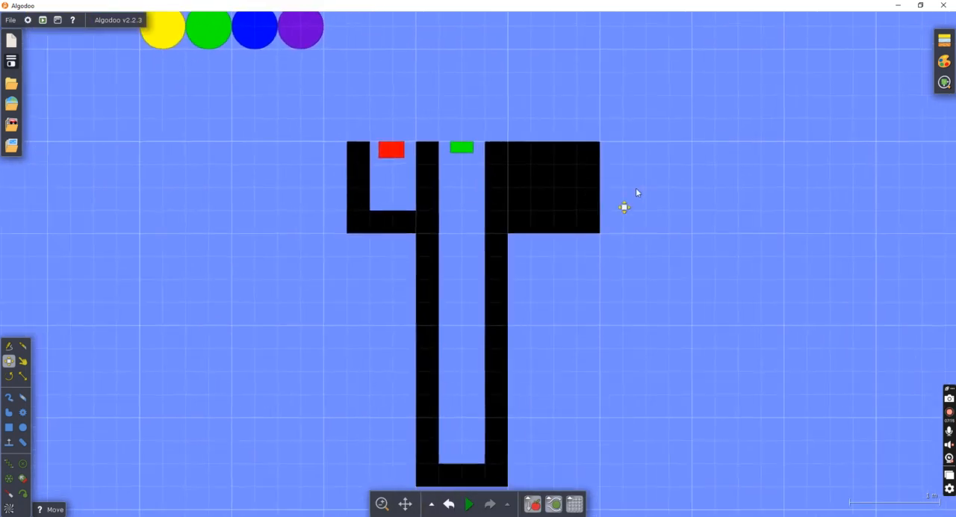
left_click_drag(636, 187, 635, 365)
scroll(624, 347, "down", 5)
scroll(523, 328, "up", 4)
key("b")
scroll(463, 336, "up", 1)
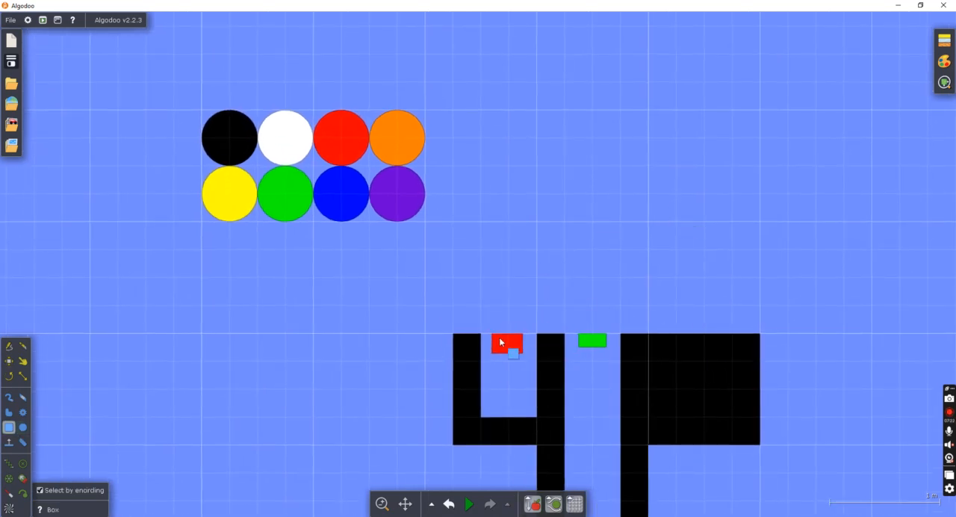
left_click_drag(536, 166, 564, 332)
Colour the new vertical box black and glue it to the background.
right_click(560, 270)
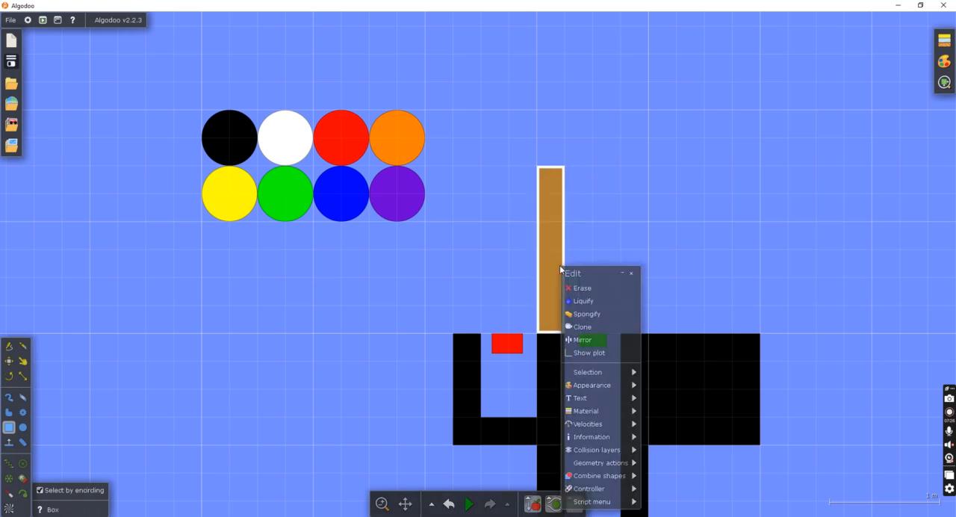
mouse_move(597, 385)
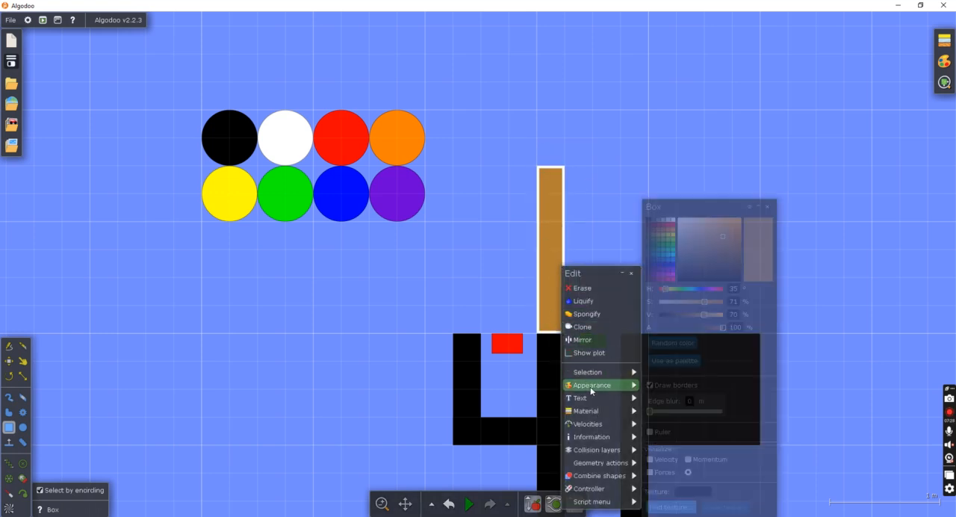
left_click_drag(698, 314, 650, 315)
mouse_move(601, 476)
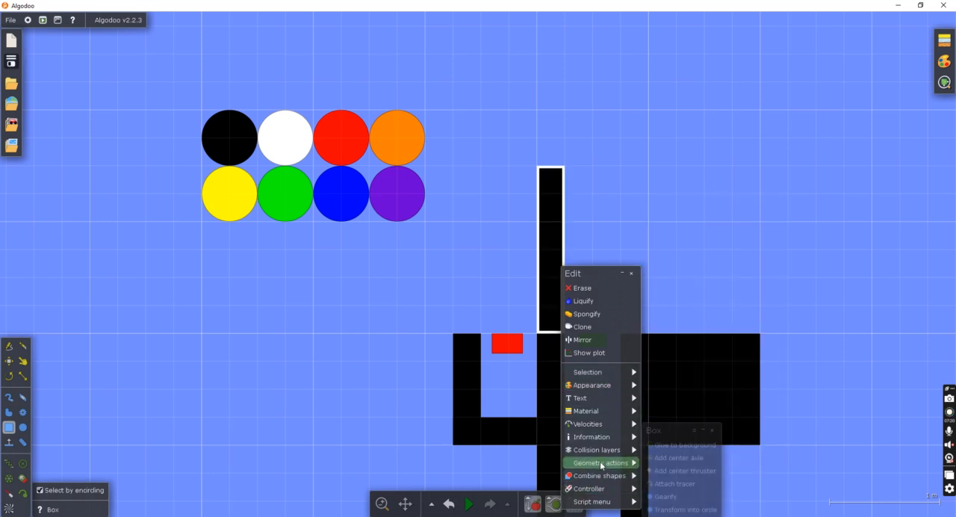
left_click(680, 446)
Clone the black vertical box and place the copy directly above the channel's right wall.
right_click(552, 295)
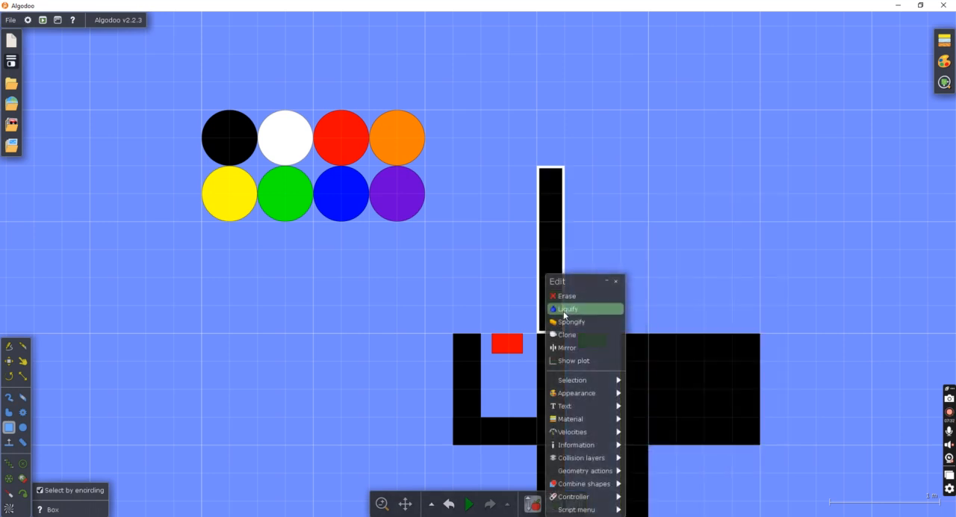
left_click(578, 335)
left_click(9, 362)
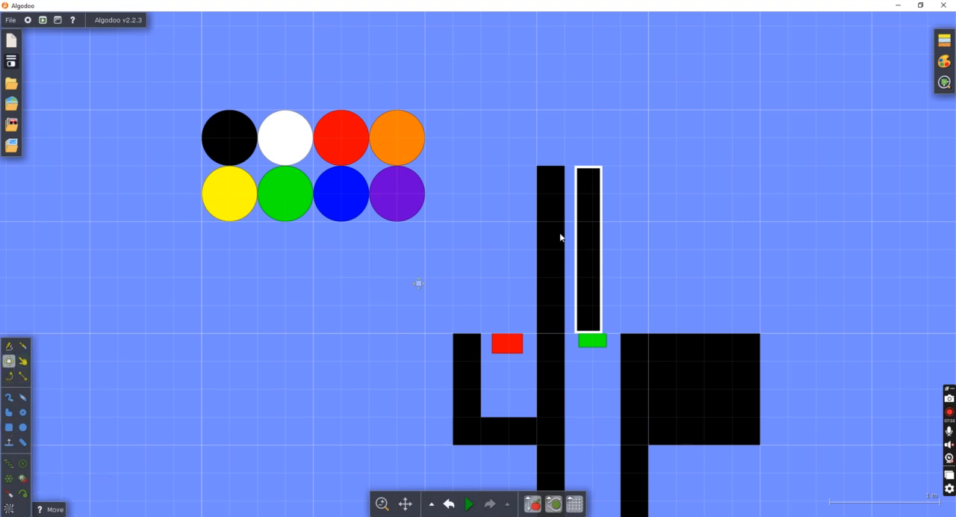
left_click_drag(597, 259, 639, 269)
left_click(594, 247)
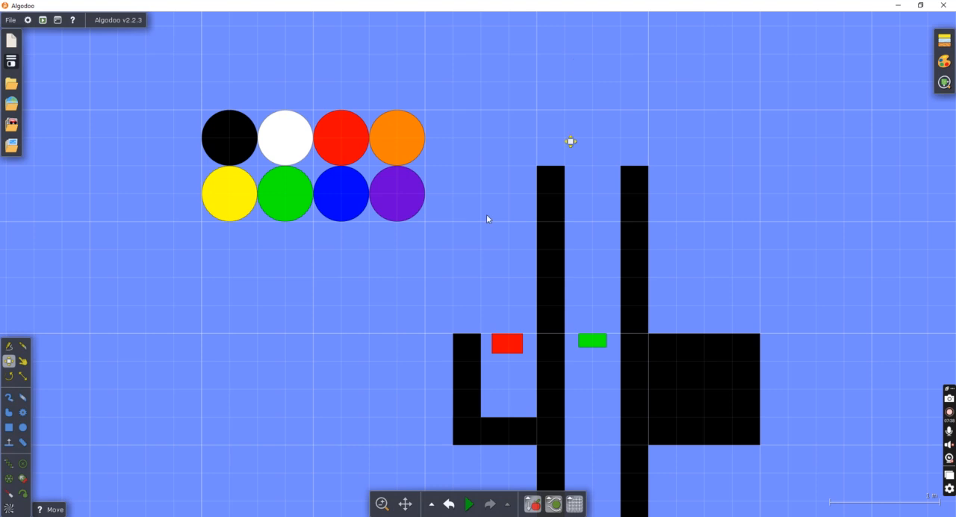
Draw a box about 1 m wide and 0.25 m tall across both wall tops, colour it black and glue it to the background.
left_click(8, 428)
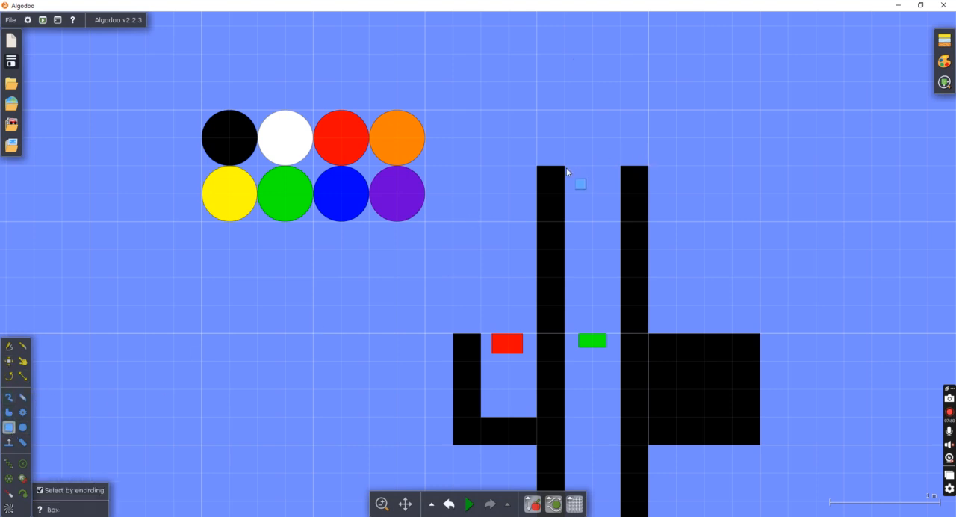
mouse_move(557, 173)
left_mouse_down()
mouse_move(669, 205)
mouse_move(661, 211)
mouse_move(646, 194)
left_mouse_up()
right_click(614, 188)
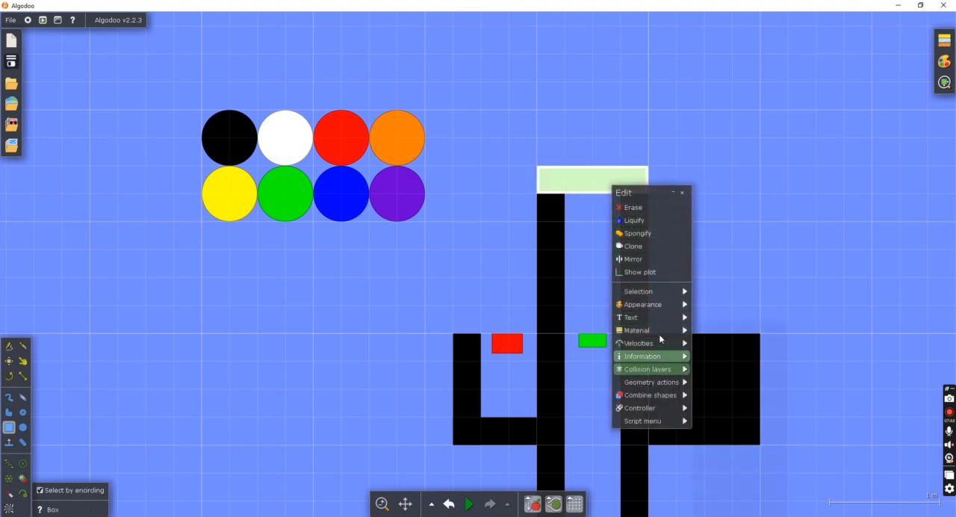
mouse_move(663, 304)
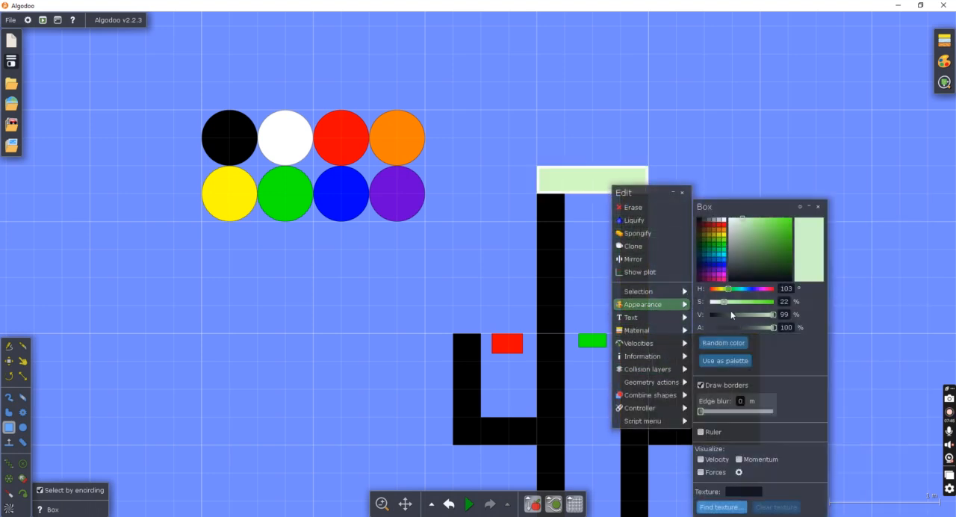
left_click_drag(730, 310, 666, 309)
mouse_move(651, 382)
left_click(733, 400)
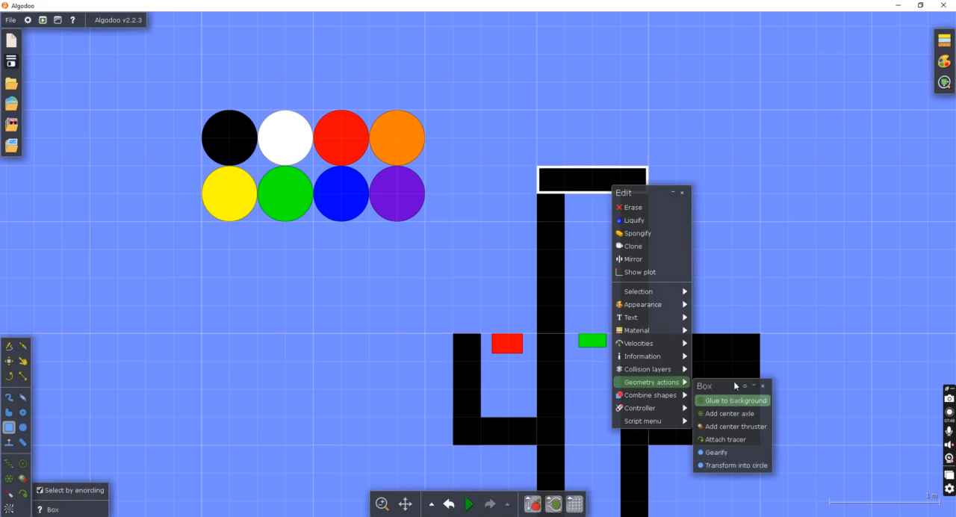
Select the whole start structure, including its frame, round spinner and sloping ramp.
scroll(754, 242, "down", 6)
scroll(740, 277, "down", 3)
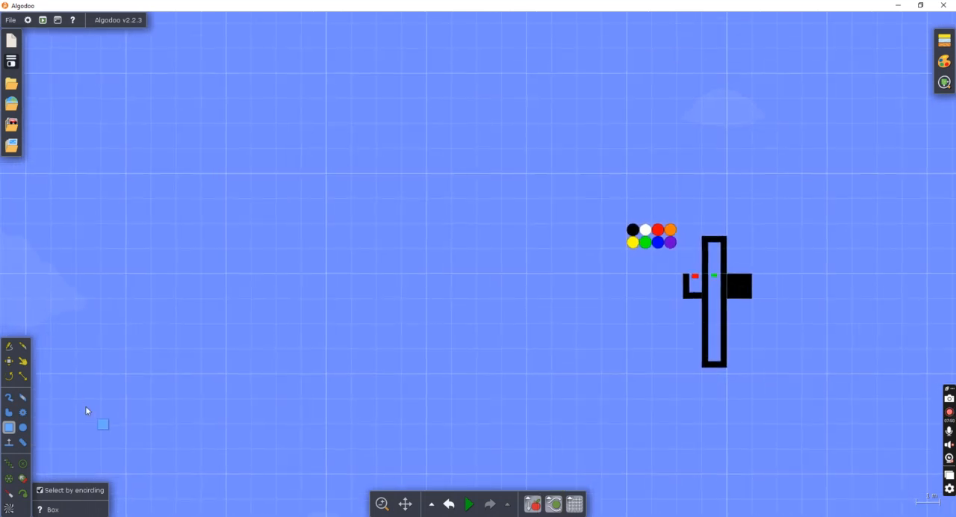
left_click(9, 365)
scroll(154, 335, "down", 11)
left_click_drag(157, 334, 523, 221)
scroll(330, 308, "up", 6)
left_click_drag(367, 215, 720, 454)
scroll(579, 294, "up", 3)
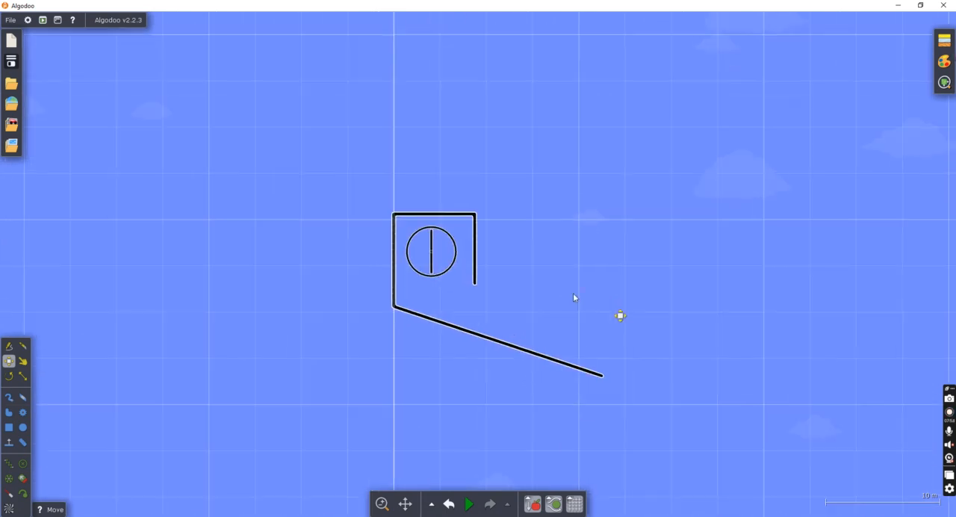
Move the start structure so the ramp's lower end sits right beside the top of the side pocket.
left_click_drag(459, 267, 350, 466)
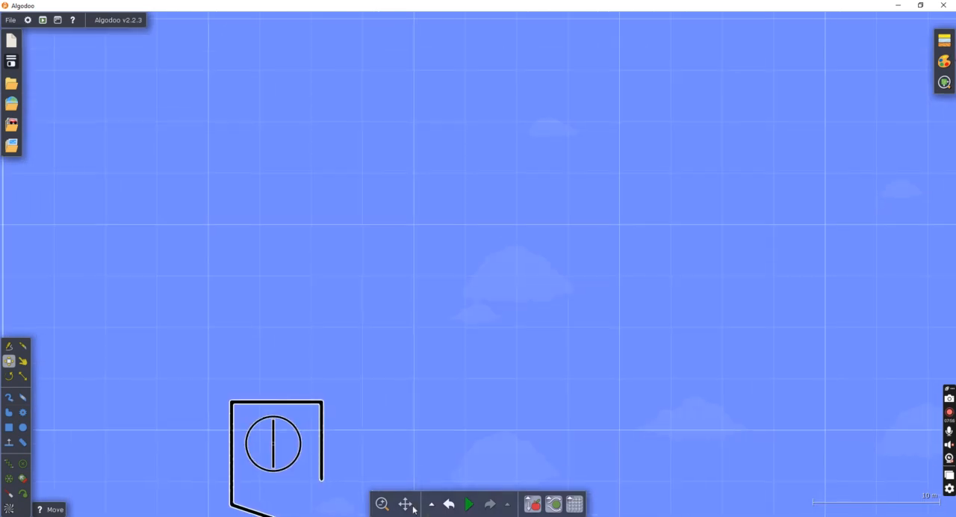
scroll(284, 447, "down", 3)
scroll(306, 415, "down", 1)
left_click_drag(290, 423, 524, 279)
scroll(530, 306, "up", 3)
scroll(664, 403, "up", 2)
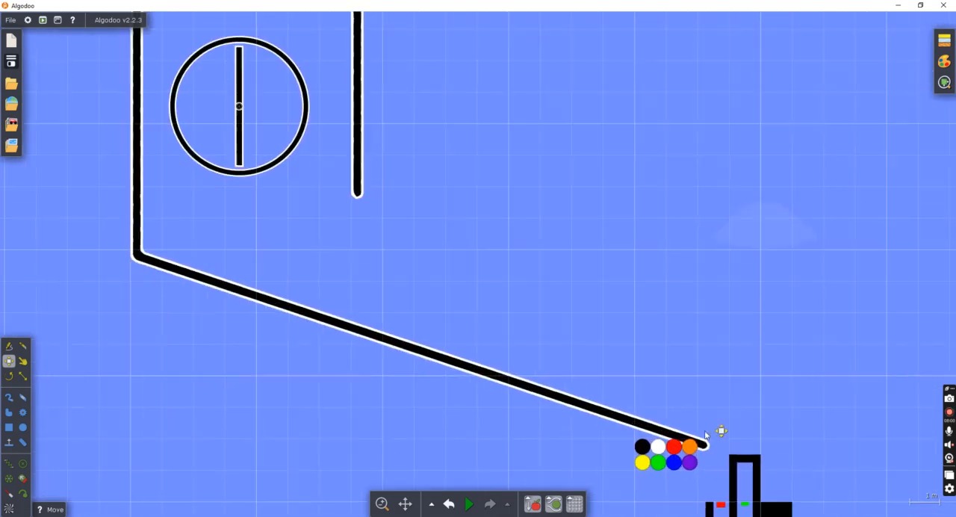
scroll(705, 432, "up", 1)
left_click_drag(692, 452, 606, 351)
scroll(707, 493, "up", 4)
left_click_drag(565, 413, 585, 426)
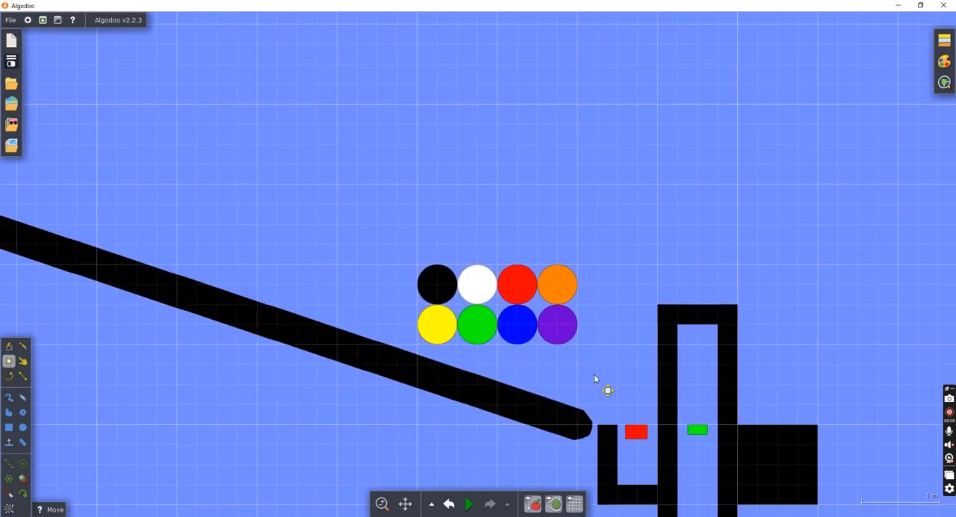
Select all eight marbles and move them inside the start frame, below the spinner.
scroll(593, 379, "down", 5)
left_click_drag(528, 304, 618, 374)
left_click_drag(574, 348, 187, 186)
scroll(153, 156, "up", 4)
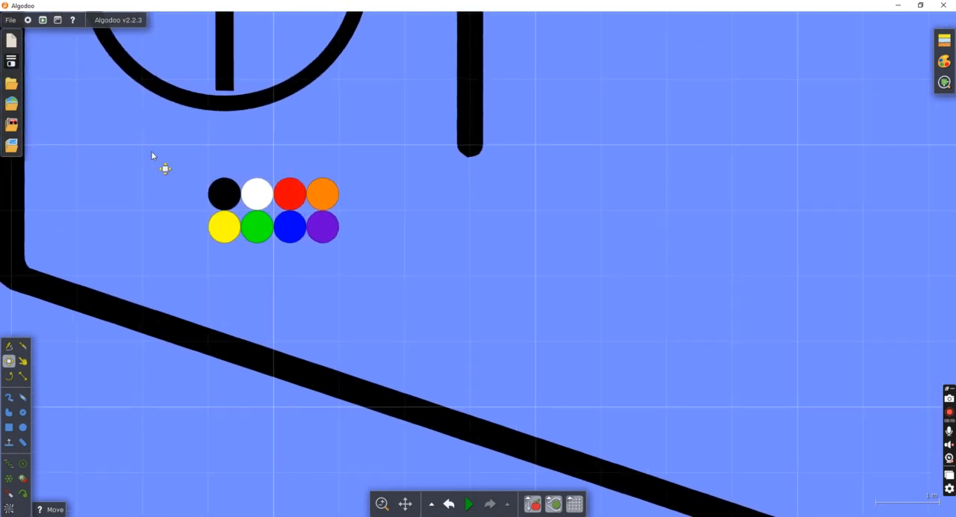
Arrange the marbles inside the spinner, four on each side of the divider, with black below the right row and yellow below the left row.
left_click_drag(221, 149, 351, 212)
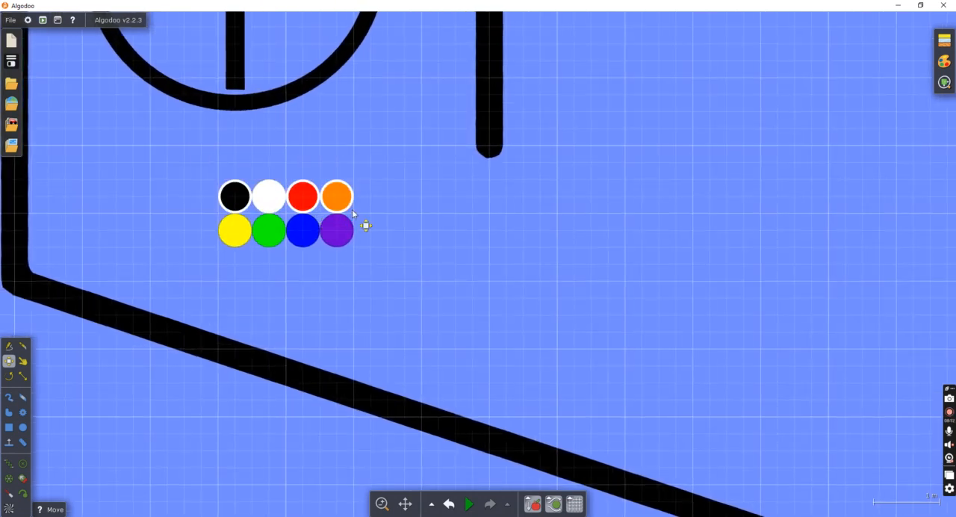
scroll(351, 212, "down", 3)
left_click_drag(356, 172, 356, 61)
scroll(315, 71, "up", 3)
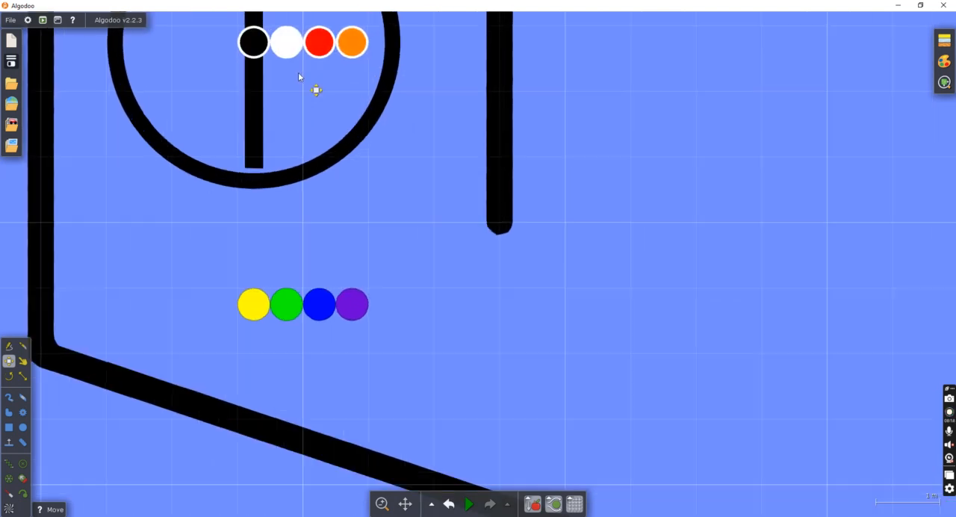
left_click_drag(258, 52, 340, 117)
left_click(304, 97)
left_click_drag(145, 282, 207, 65)
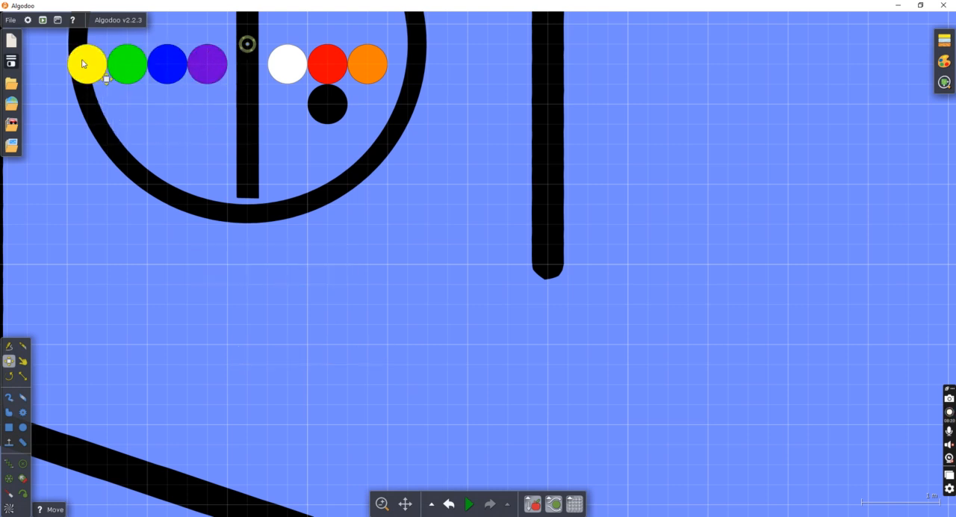
left_click_drag(82, 64, 184, 112)
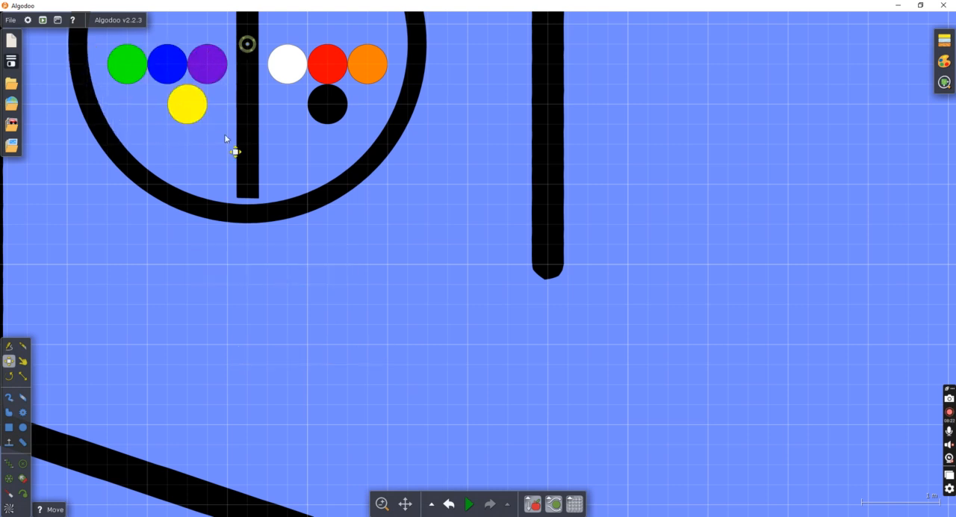
Inspect the spinner's controller settings for its destroy key.
left_click(245, 154)
left_click(254, 207, "shift")
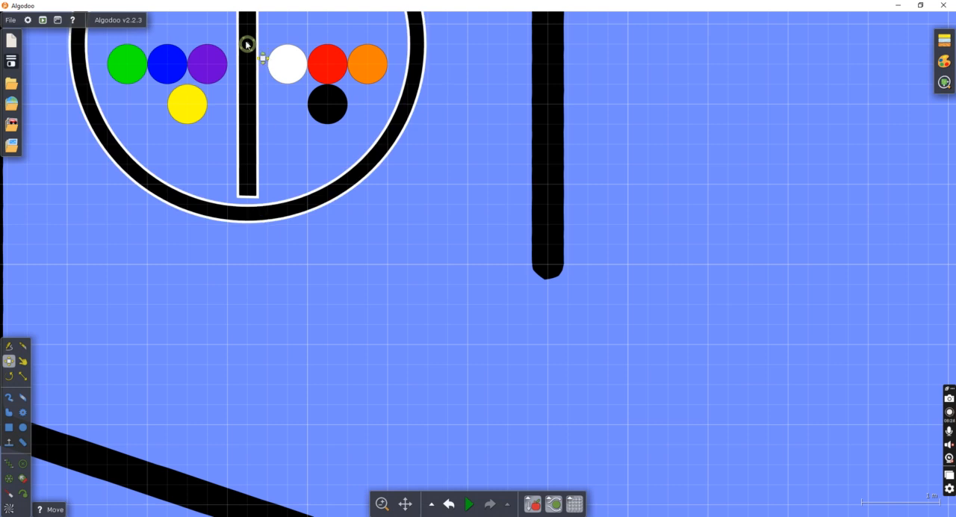
right_click(254, 101)
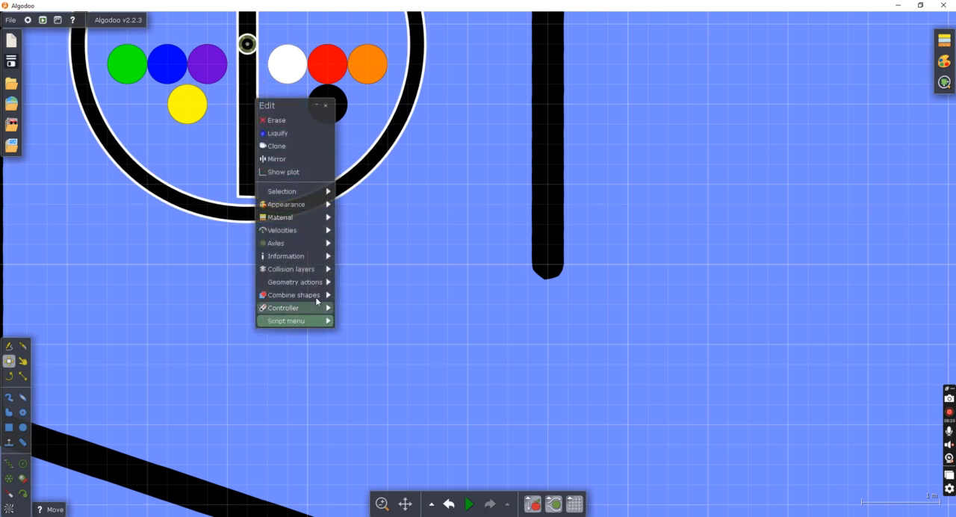
mouse_move(313, 308)
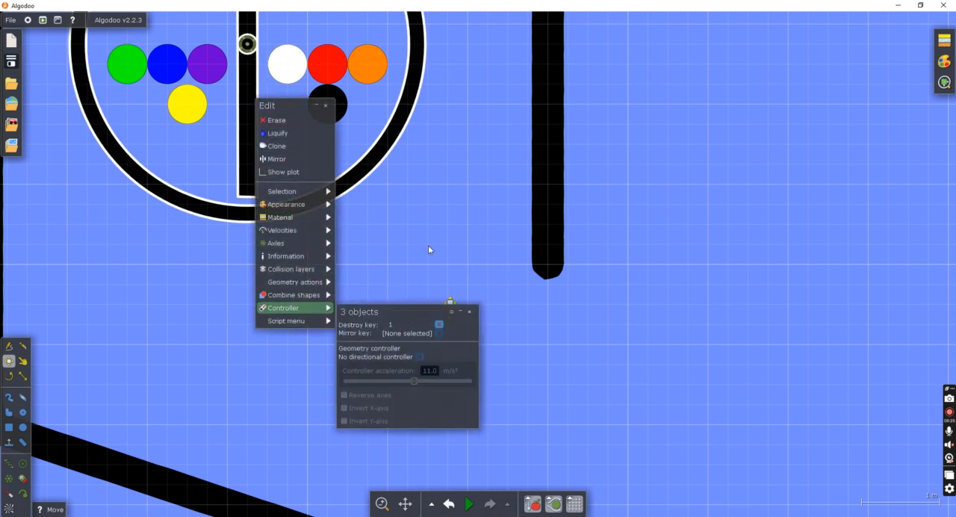
left_click(430, 254)
Start the simulation and destroy the spinner to release the marbles onto the ramp.
scroll(437, 265, "down", 8)
left_click(469, 504)
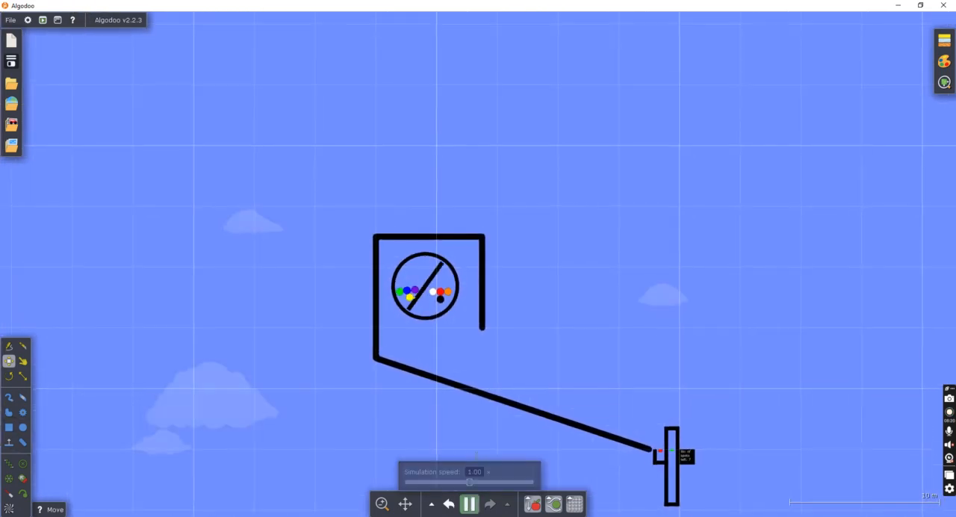
scroll(544, 386, "up", 8)
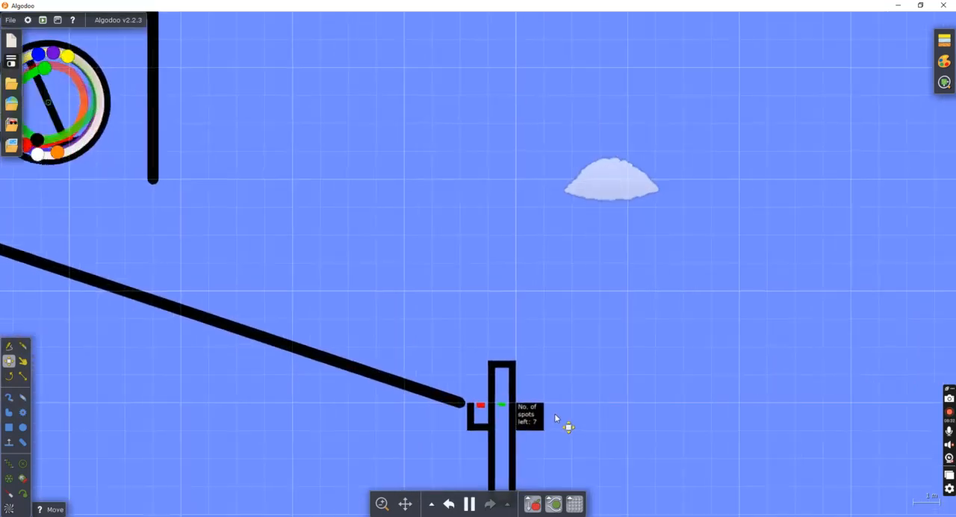
scroll(555, 415, "up", 3)
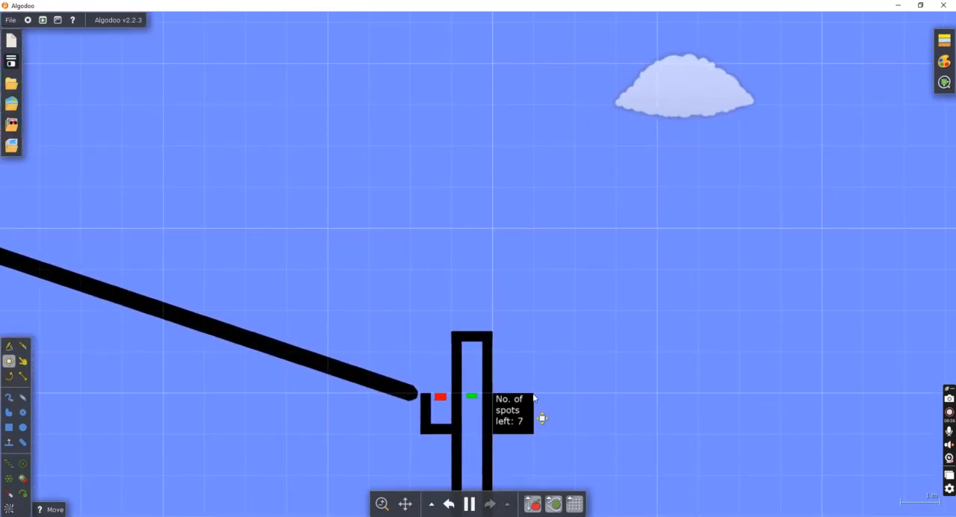
scroll(567, 407, "down", 3)
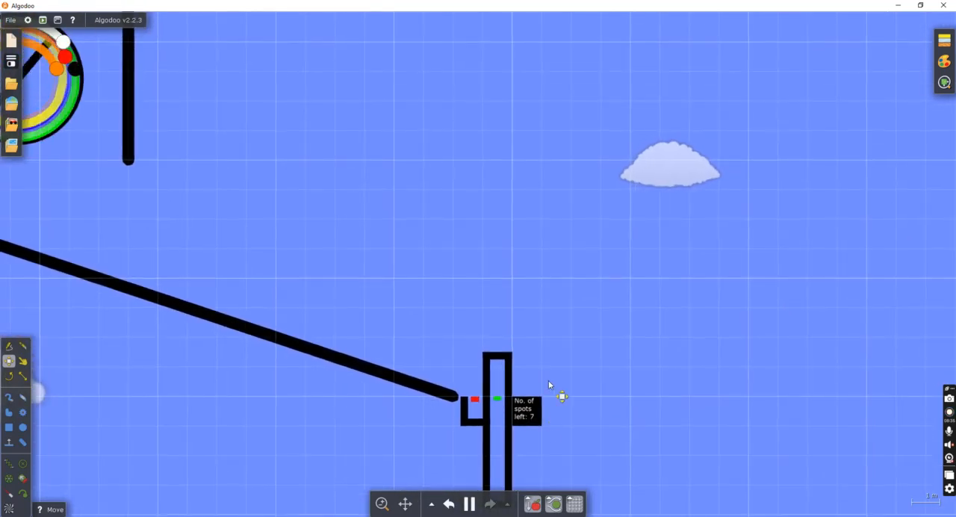
scroll(549, 384, "down", 3)
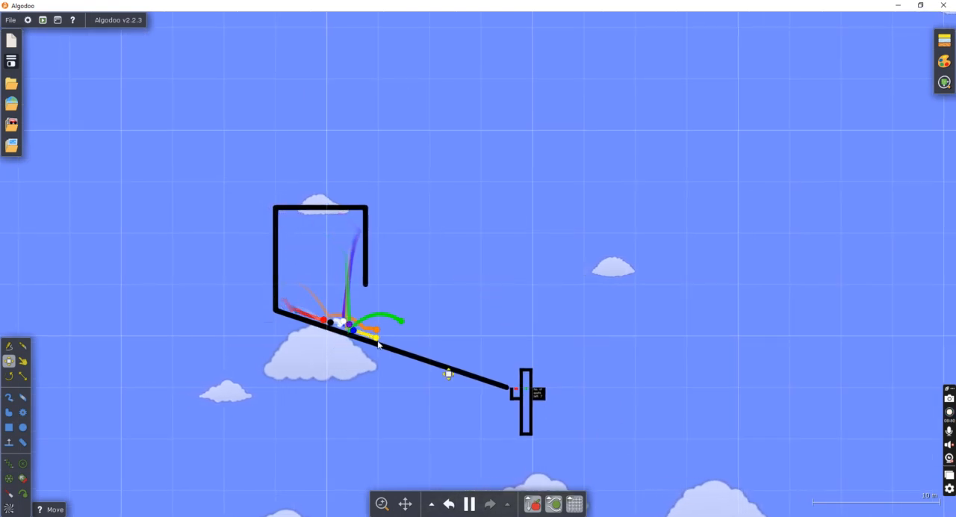
Examine how the marbles pass the teleporter pocket and how the spots counter changes, and pause the simulation.
scroll(660, 399, "up", 5)
right_click(646, 364)
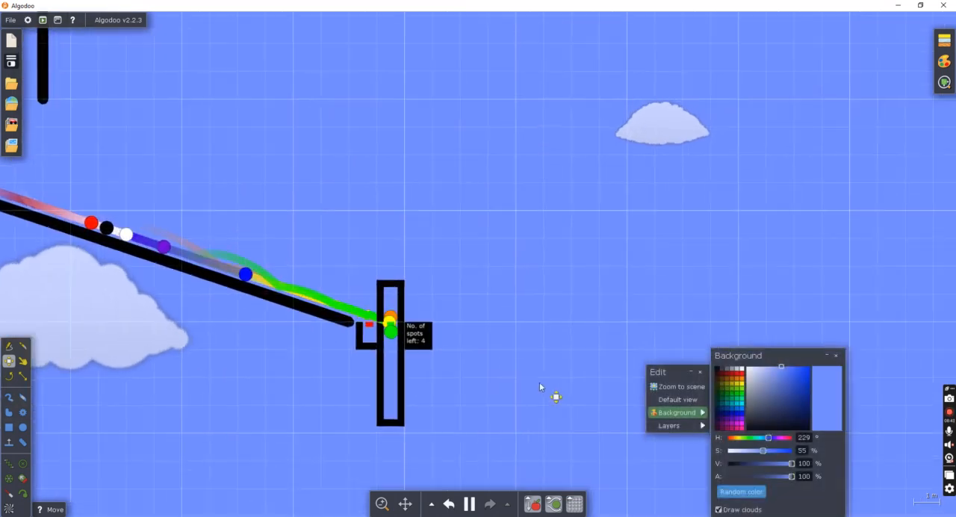
left_click(836, 355)
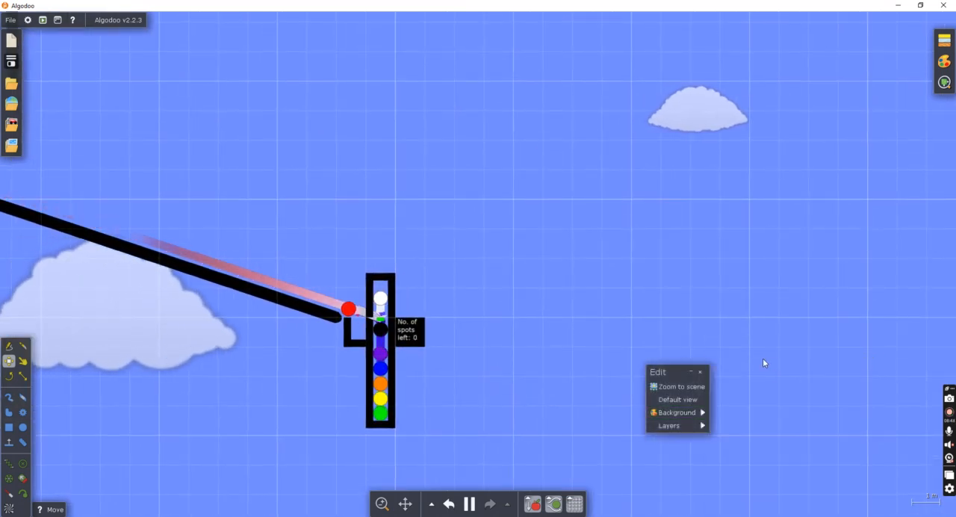
left_click(700, 372)
scroll(68, 253, "up", 4)
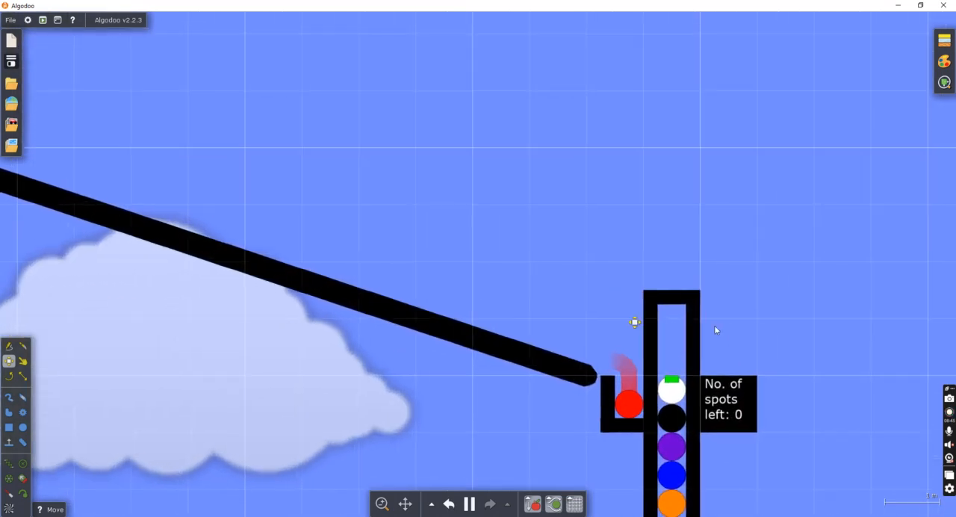
left_click_drag(768, 341, 633, 272)
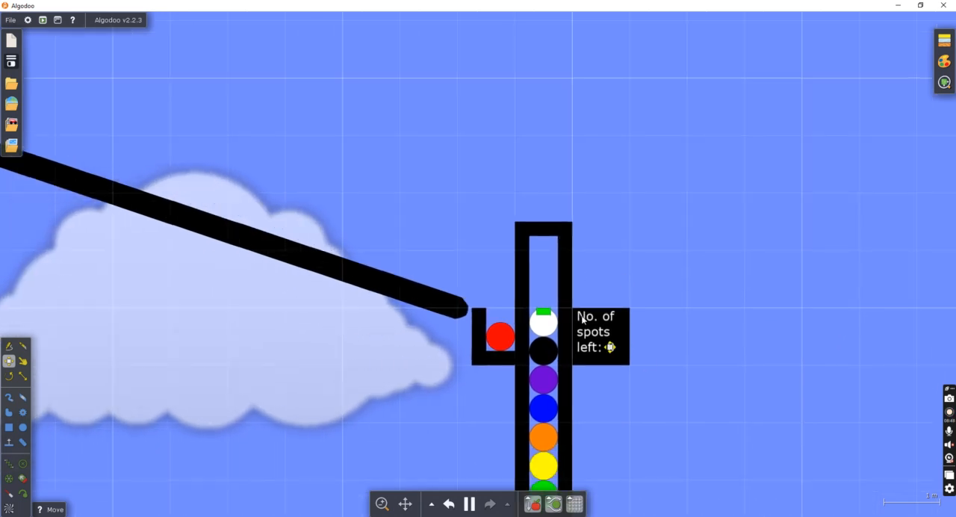
scroll(634, 367, "down", 2)
left_click_drag(678, 367, 578, 289)
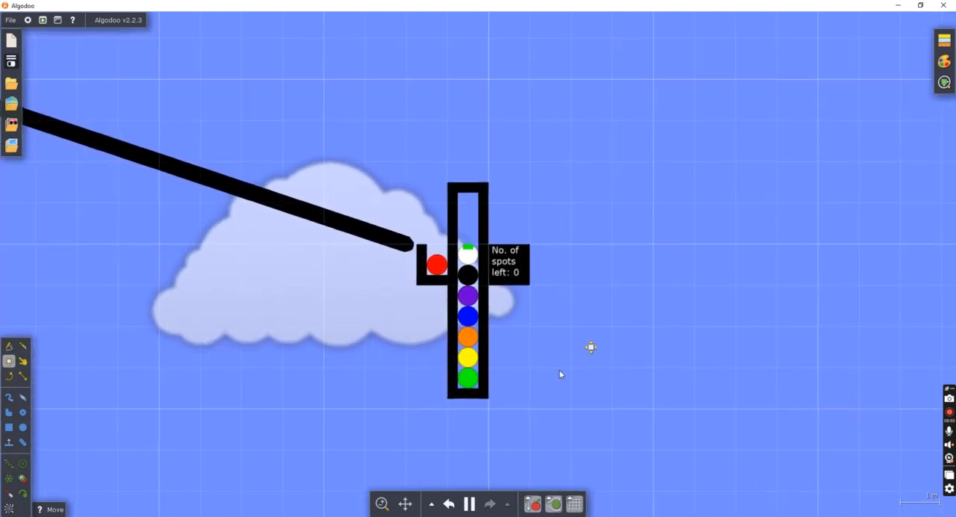
key("space")
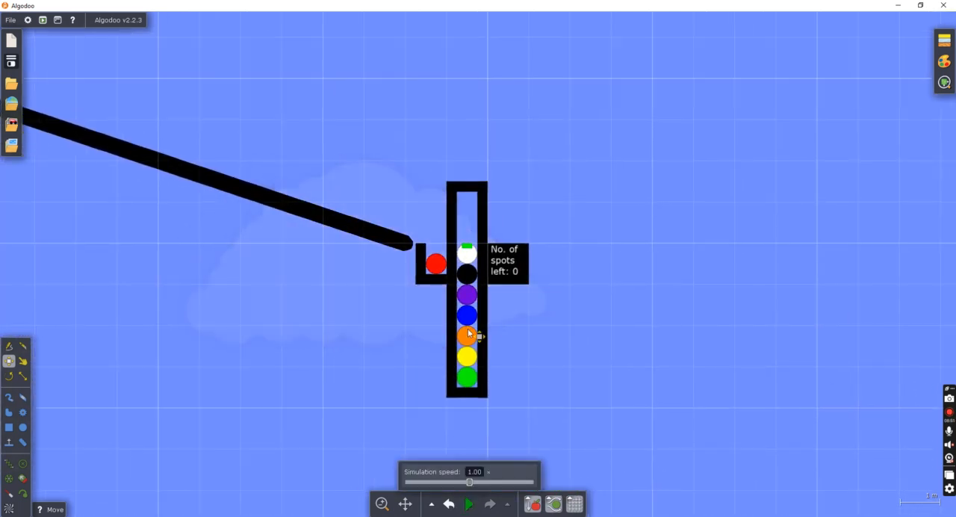
Inspect the controller settings of the box closing the lower end of the channel for a destroy key.
right_click(461, 396)
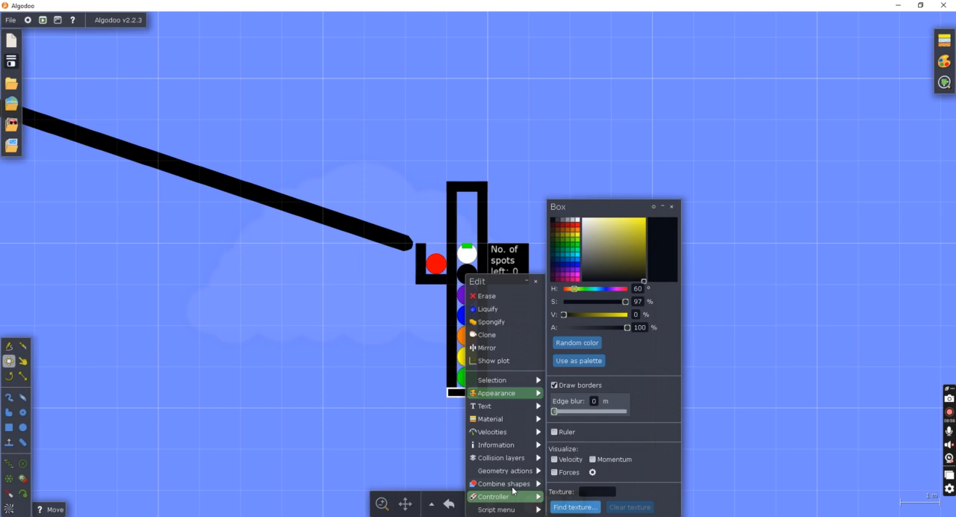
mouse_move(492, 497)
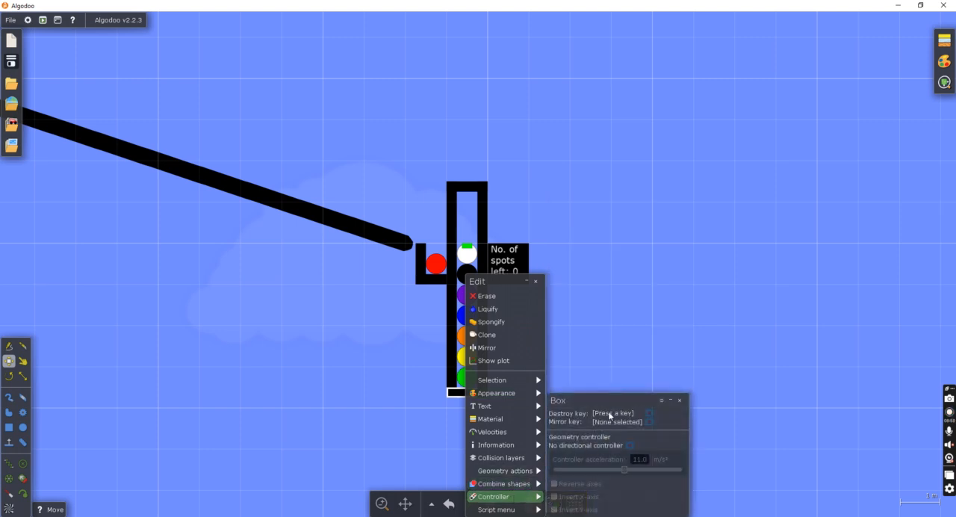
left_click(535, 284)
scroll(650, 370, "down", 4)
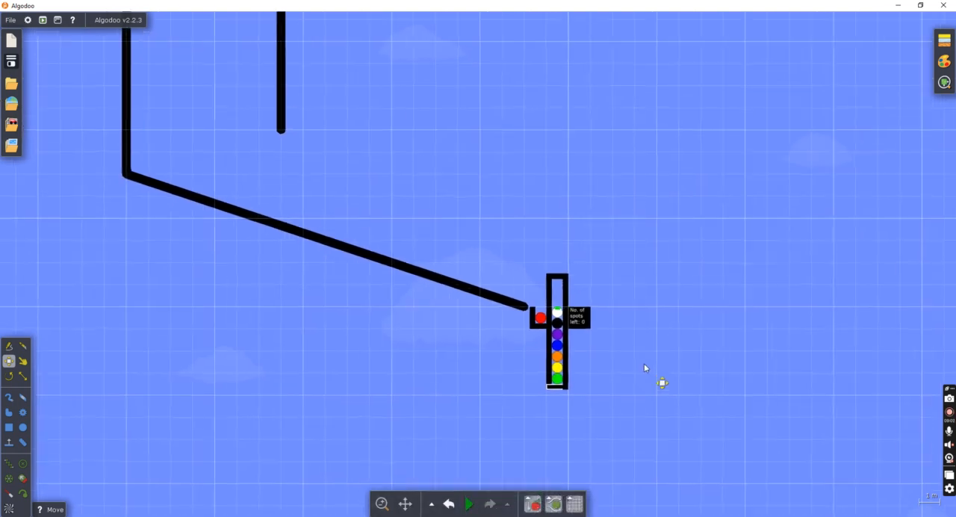
scroll(601, 340, "up", 4)
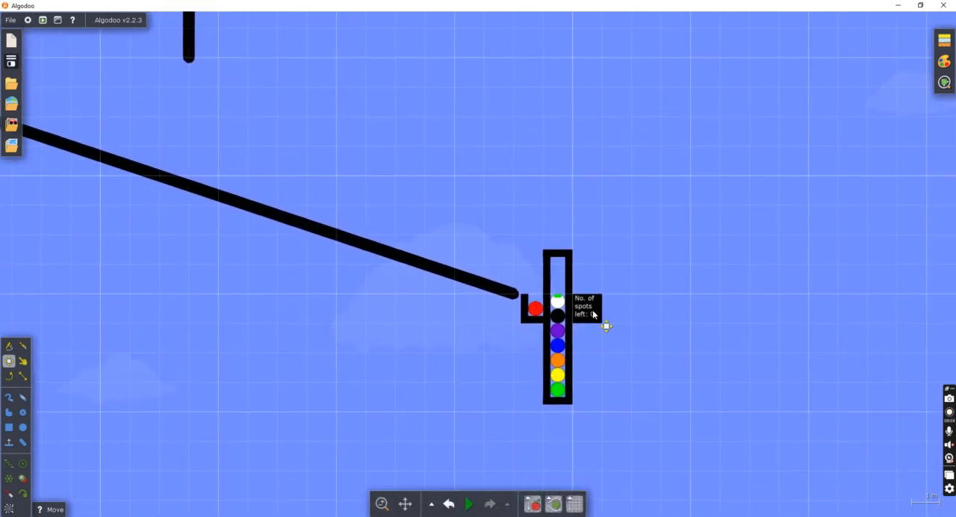
Undo the destruction to restore the spinner with its marbles and the spots counter.
left_click(449, 503)
scroll(494, 482, "down", 5)
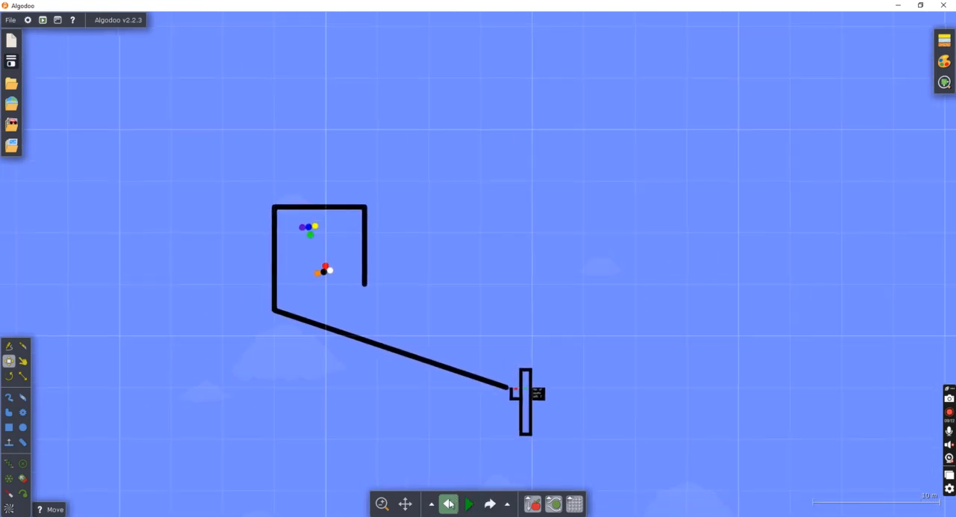
scroll(580, 449, "up", 2)
scroll(196, 313, "down", 3)
scroll(176, 260, "up", 2)
left_click_drag(177, 262, 426, 409)
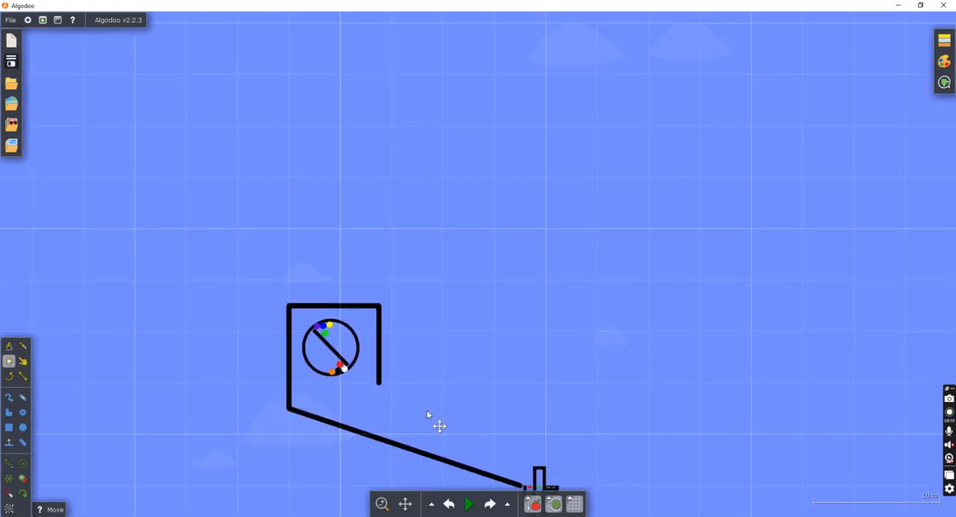
Move the marbles off the spinner's rim and divider, spreading them inside with four on each side.
scroll(334, 348, "up", 3)
scroll(358, 366, "up", 3)
left_click_drag(363, 369, 336, 328)
left_click_drag(390, 369, 362, 366)
left_click_drag(333, 198, 361, 212)
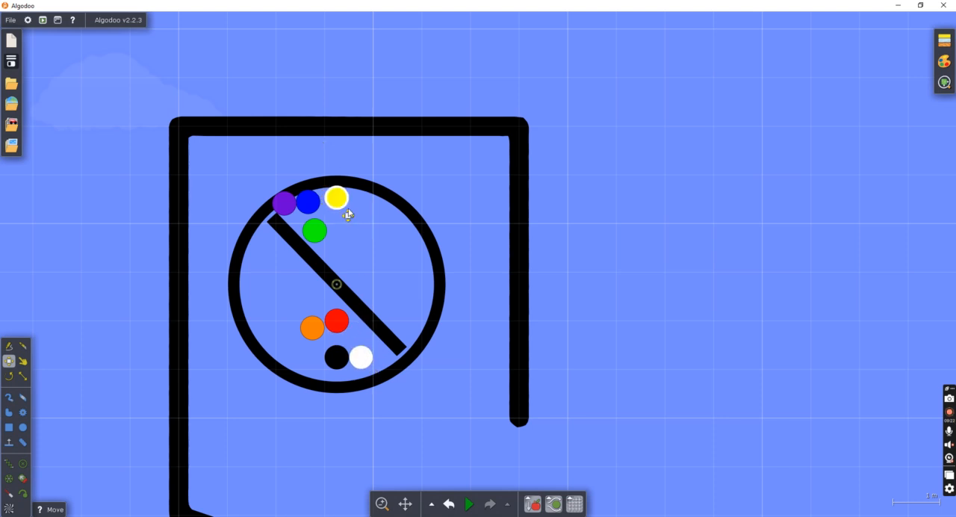
left_click_drag(305, 194, 377, 260)
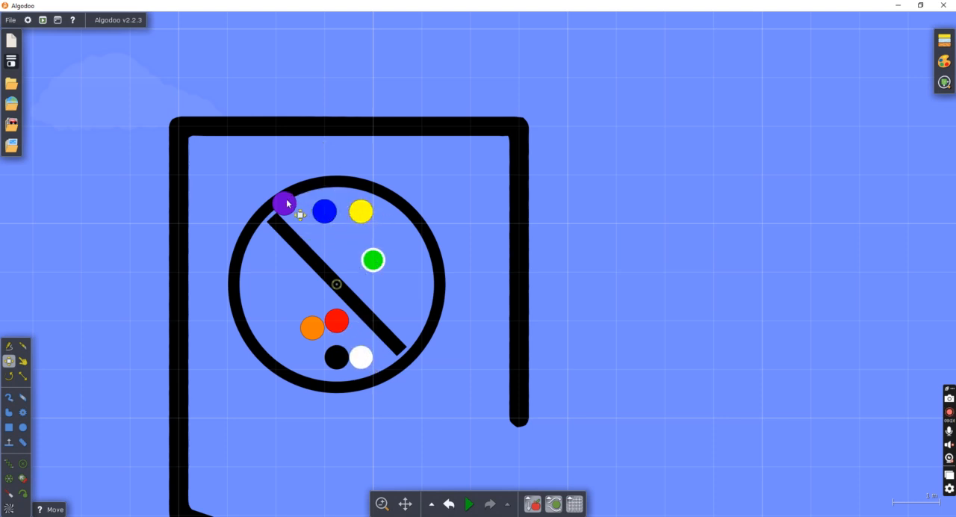
left_click_drag(284, 202, 340, 251)
Move the "No. of spots left" box away from the channel, leaving a gap beside the right wall.
scroll(730, 335, "down", 5)
left_click_drag(730, 335, 355, 172)
left_click_drag(549, 288, 460, 229)
scroll(509, 372, "up", 5)
left_click_drag(496, 353, 540, 347)
scroll(445, 313, "up", 4)
Scale the channel's lower right wall outward to double its thickness.
left_click(447, 314)
scroll(495, 364, "down", 5)
left_click(473, 383)
left_click_drag(485, 362, 430, 247)
scroll(432, 326, "up", 3)
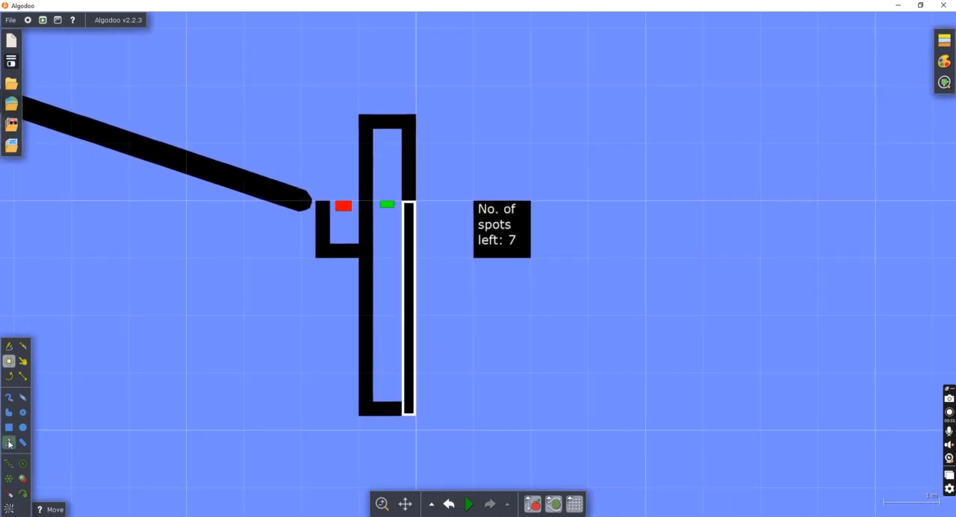
left_click(22, 375)
scroll(403, 291, "up", 3)
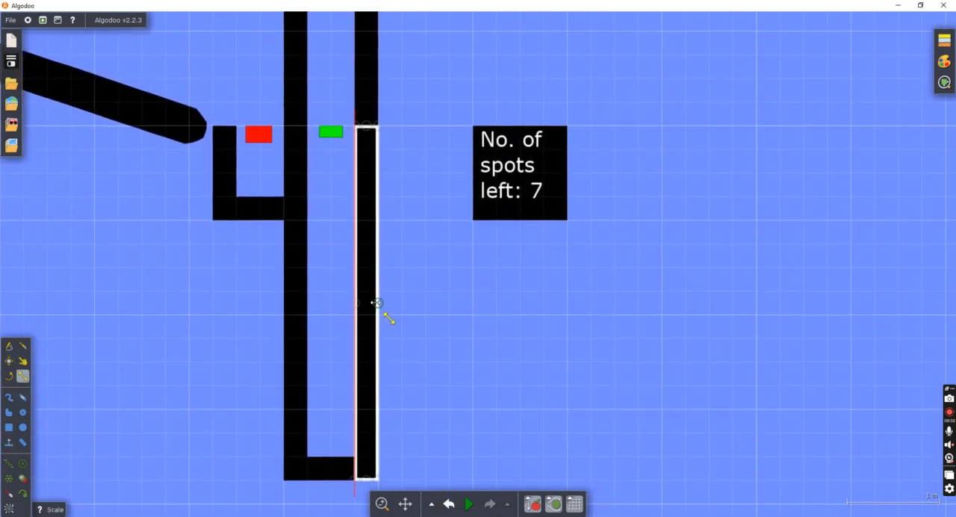
left_click(478, 311)
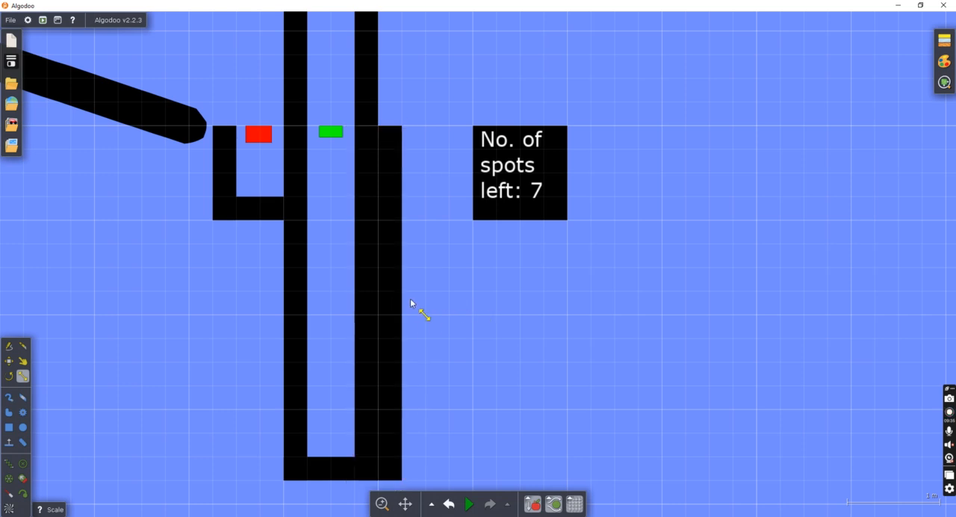
Scale the channel's upper right wall outward to match the doubled thickness of the wall below.
scroll(418, 309, "down", 3)
left_click(382, 163)
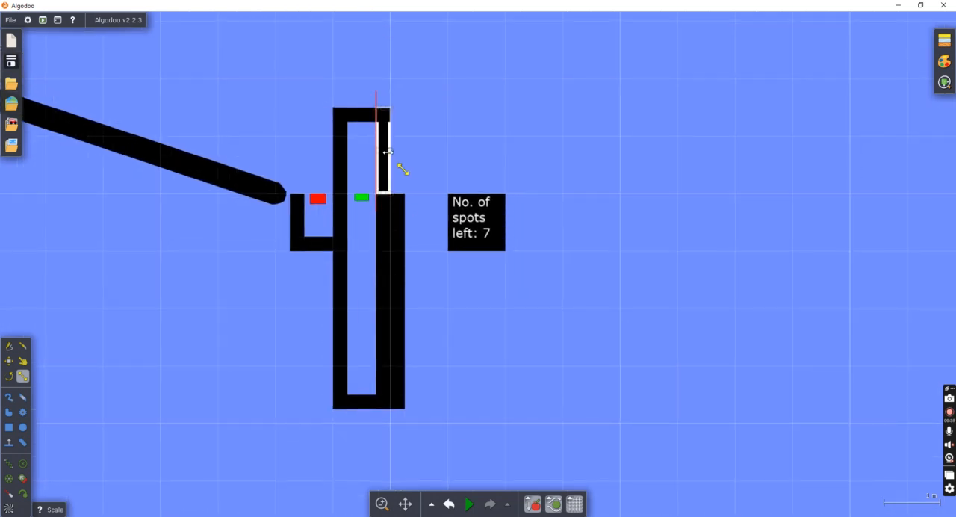
scroll(406, 150, "up", 3)
left_click_drag(405, 152, 405, 151)
left_click(473, 165)
scroll(474, 166, "down", 5)
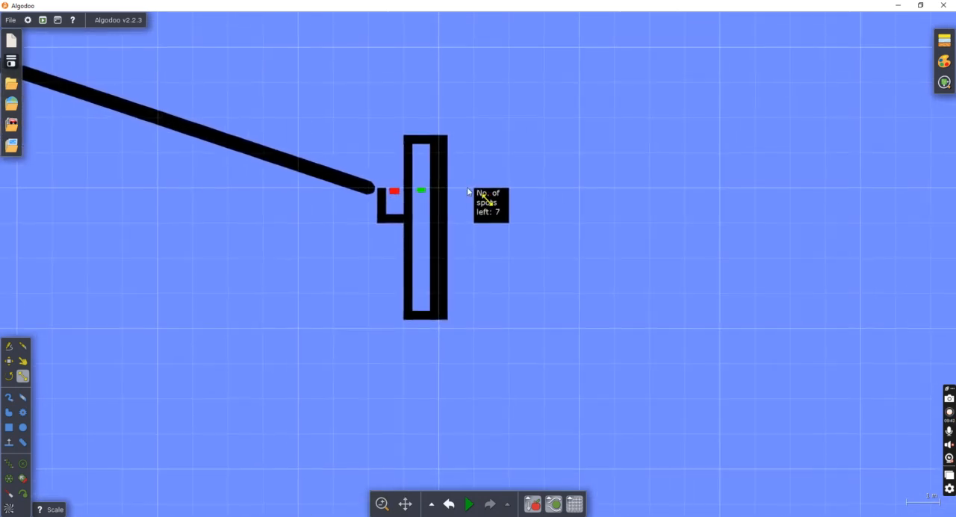
Draw seven evenly spaced square label boxes on the channel's left wall, from near the base up to teleporter height.
scroll(448, 231, "up", 2)
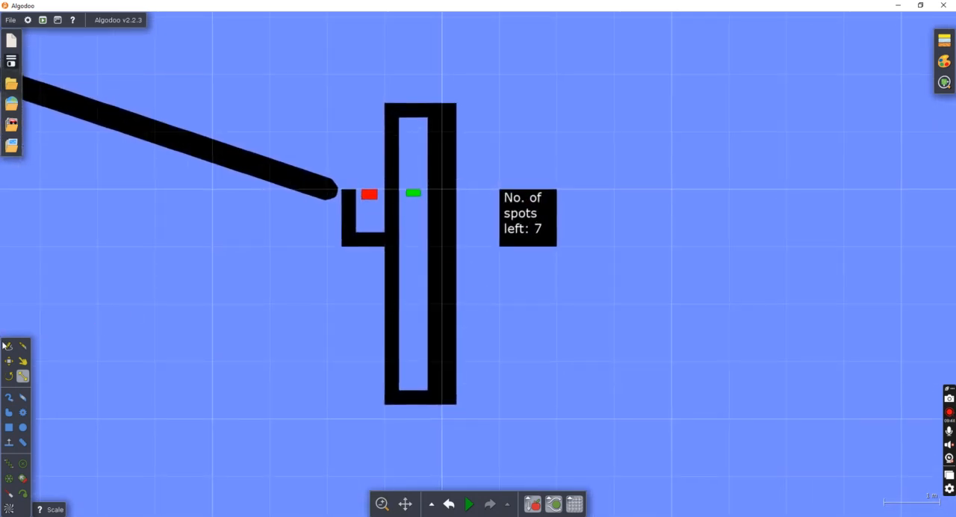
left_click(9, 427)
scroll(440, 381, "up", 3)
scroll(420, 386, "up", 1)
left_click_drag(383, 381, 415, 407)
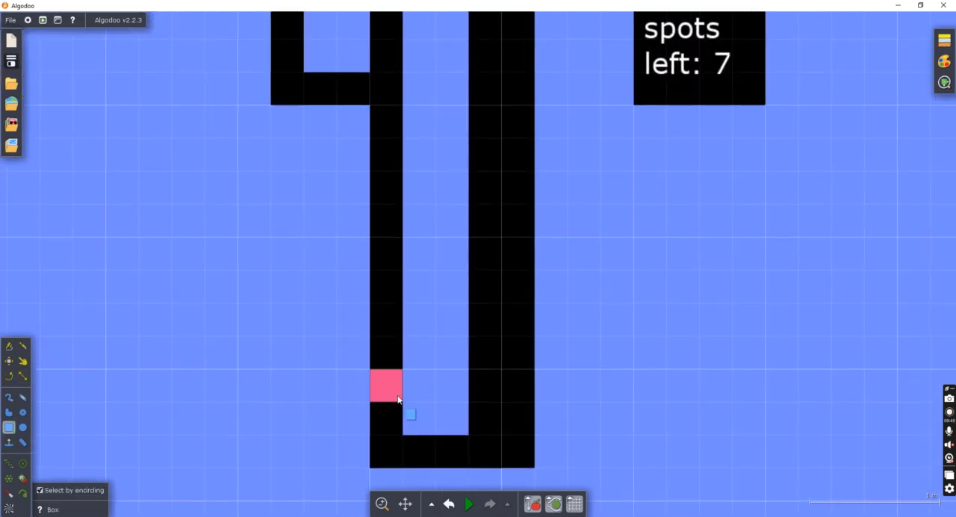
scroll(418, 359, "down", 2)
left_click_drag(386, 316, 400, 338)
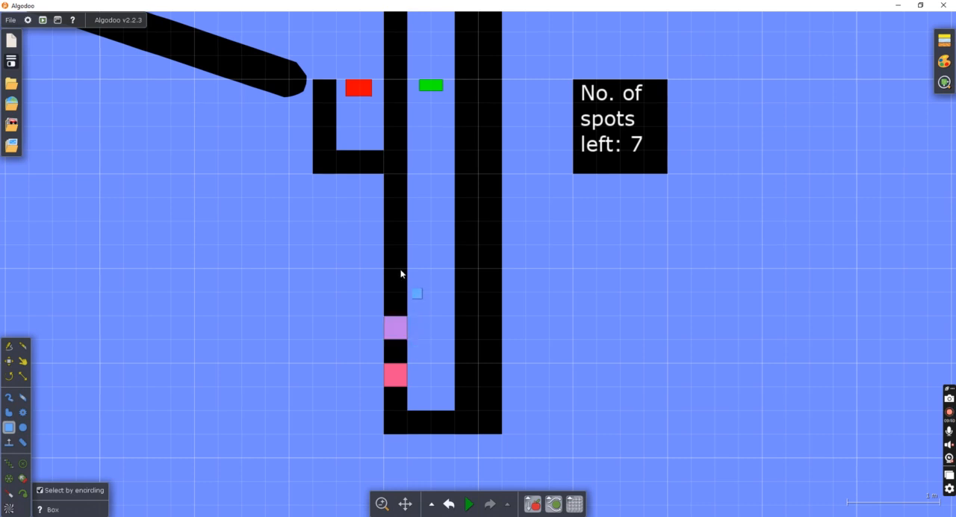
left_click_drag(386, 272, 399, 281)
left_click_drag(388, 224, 397, 250)
left_click_drag(380, 186, 396, 209)
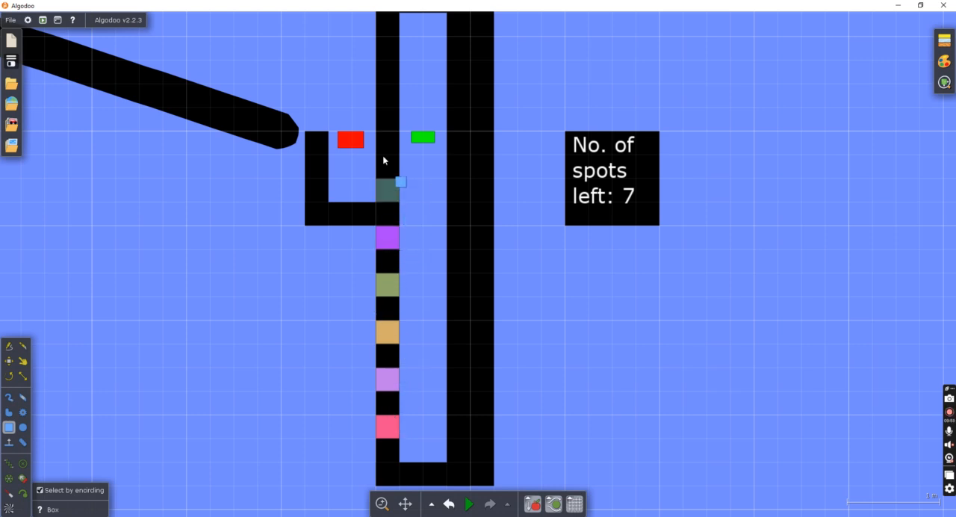
left_click_drag(377, 137, 397, 156)
Draw a label box on the pocket's outer wall and two full-width boxes near the base of the right wall.
left_click_drag(306, 160, 326, 179)
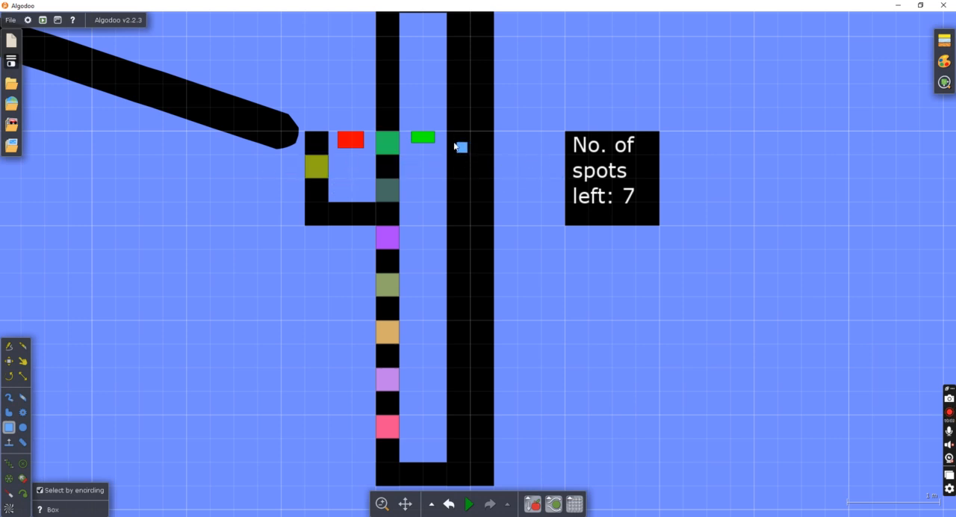
left_click_drag(448, 416, 493, 438)
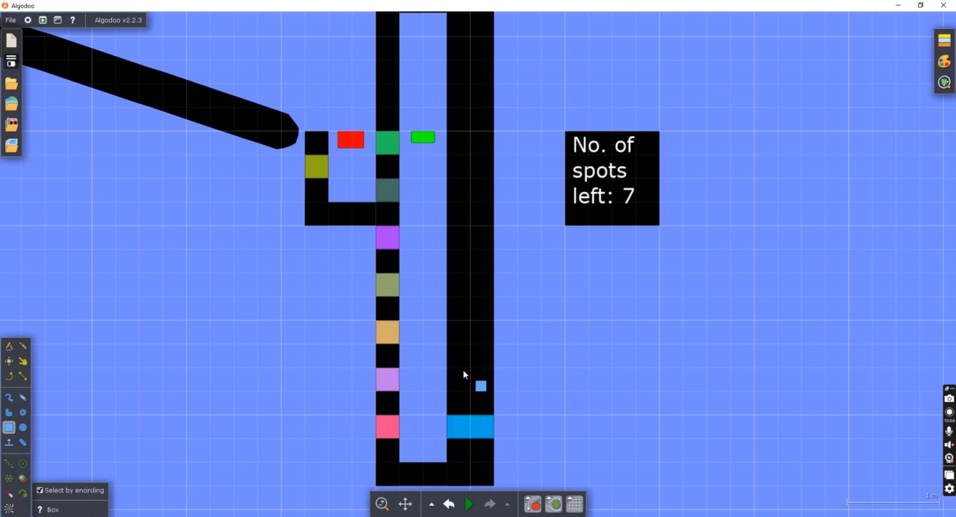
left_click_drag(448, 371, 493, 391)
left_click_drag(448, 321, 493, 366)
right_click(485, 327)
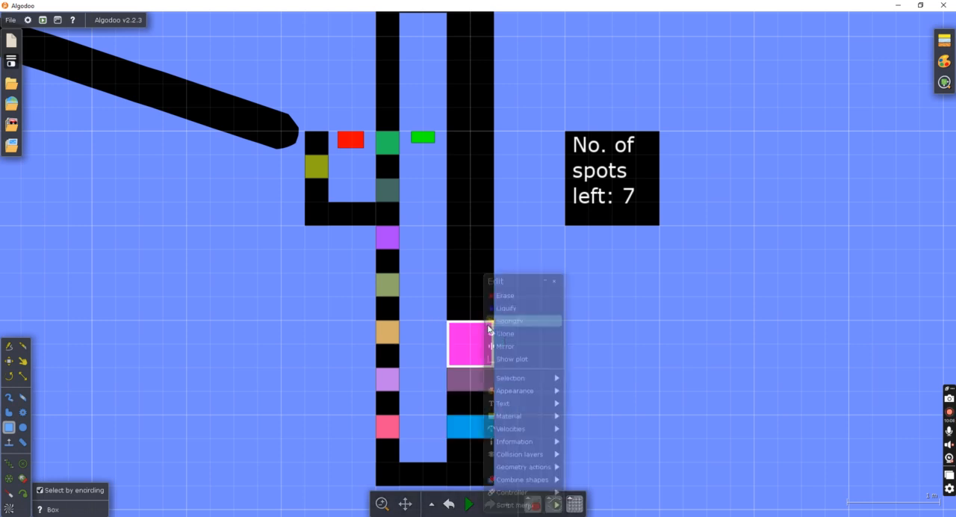
left_click(516, 295)
Draw five more full-width boxes up the right wall, level with the left-wall boxes, and one across the pocket's floor.
left_click_drag(447, 319, 494, 344)
left_click_drag(448, 273, 493, 296)
left_click_drag(447, 227, 492, 250)
left_click_drag(448, 180, 493, 202)
left_click_drag(448, 133, 493, 153)
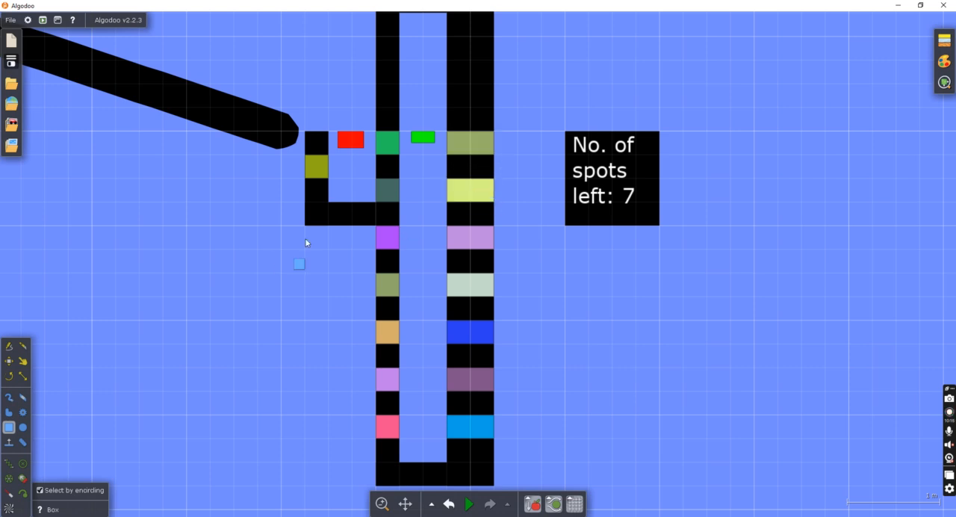
left_click_drag(329, 203, 370, 229)
scroll(352, 230, "down", 1)
scroll(352, 230, "up", 2)
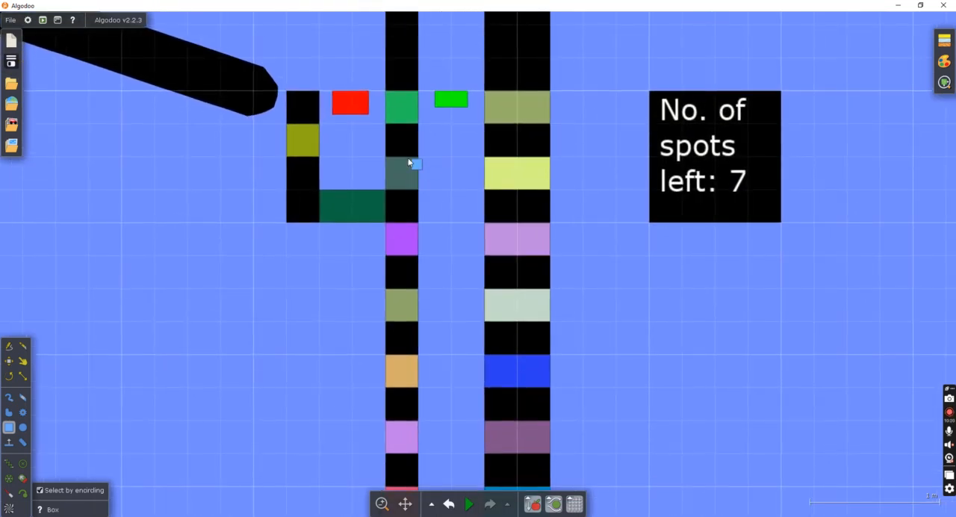
Try to shift the box on the pocket's outer wall slightly lower and undo the move.
key("m")
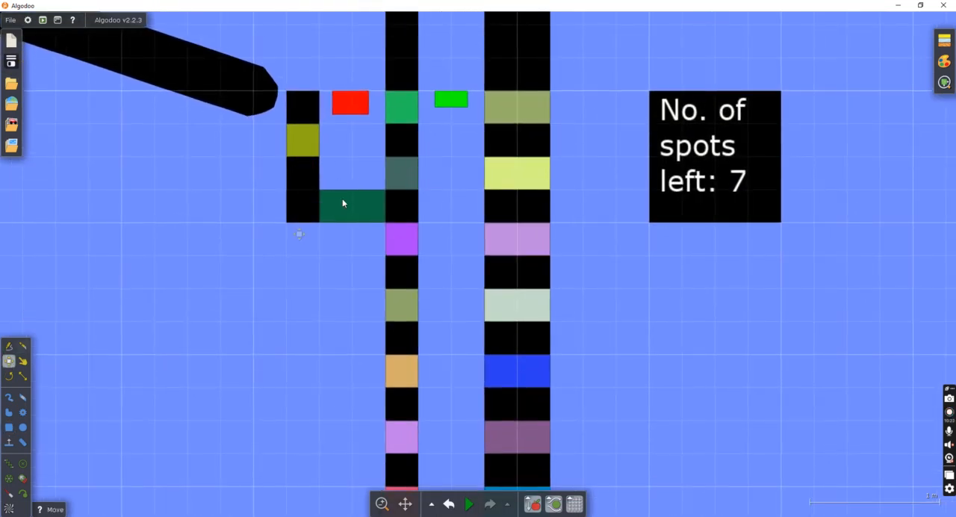
left_click_drag(307, 153, 302, 183)
key("ctrl+z")
scroll(186, 222, "down", 3)
scroll(334, 250, "down", 3)
scroll(380, 253, "down", 3)
scroll(404, 258, "up", 4)
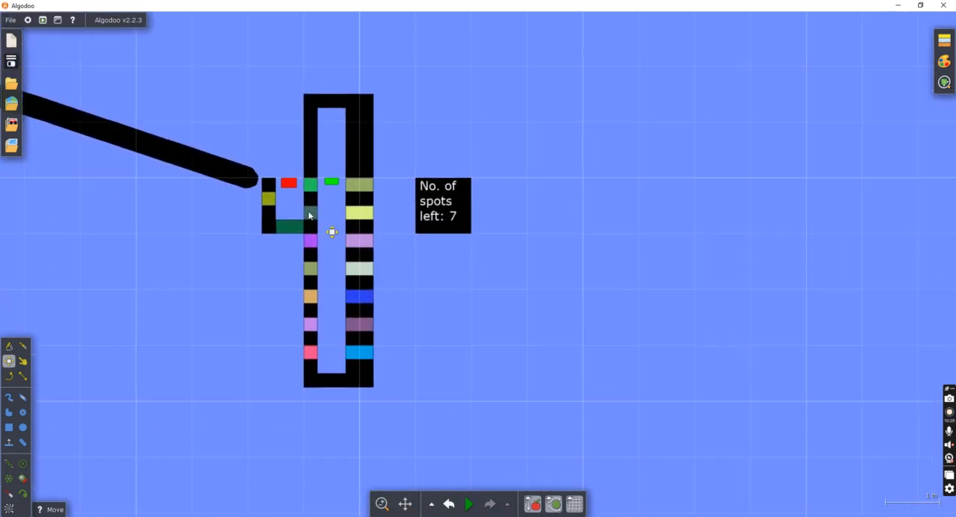
left_click(265, 198)
left_click(288, 227, "shift")
left_click(309, 182, "shift")
left_click(308, 213, "shift")
left_click(310, 241, "shift")
left_click(309, 259)
left_click(309, 256)
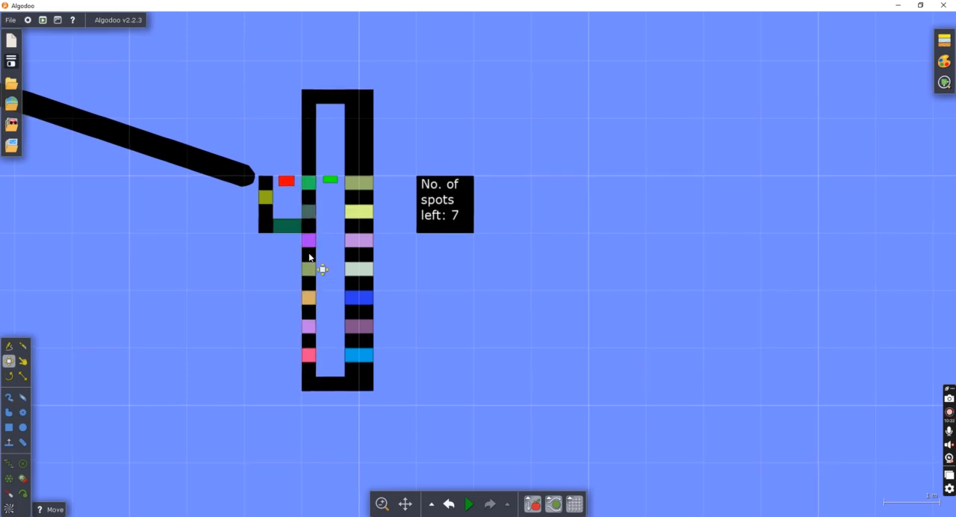
left_click(266, 198)
left_click(293, 223, "shift")
left_click(308, 182, "shift")
left_click(309, 212, "shift")
left_click(308, 239, "shift")
left_click(310, 268, "shift")
left_click(309, 297, "shift")
left_click(310, 326, "shift")
left_click(312, 353, "shift")
left_click(365, 187, "shift")
left_click(365, 212, "shift")
left_click(362, 238, "shift")
left_click(363, 269, "shift")
left_click(364, 298, "shift")
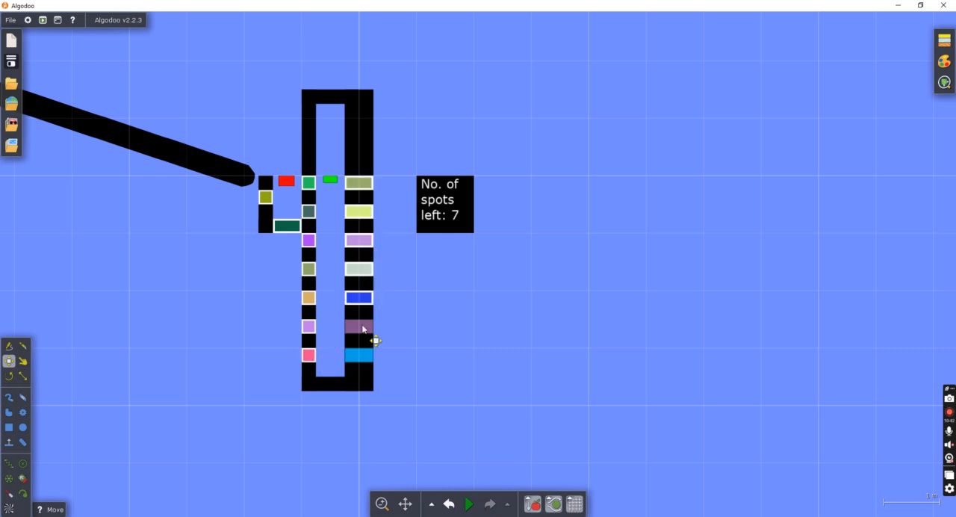
Recolour all the new boxes on the channel walls and pocket black and glue them to the background.
left_click(362, 328)
left_click(361, 356, "shift")
left_click(363, 298, "shift")
left_click(359, 270, "shift")
left_click(358, 240, "shift")
left_click(359, 212, "shift")
left_click(355, 182, "shift")
left_click(308, 183, "shift")
left_click(308, 211, "shift")
left_click(309, 240, "shift")
left_click(308, 268, "shift")
left_click(308, 297, "shift")
left_click(309, 326, "shift")
left_click(309, 355, "shift")
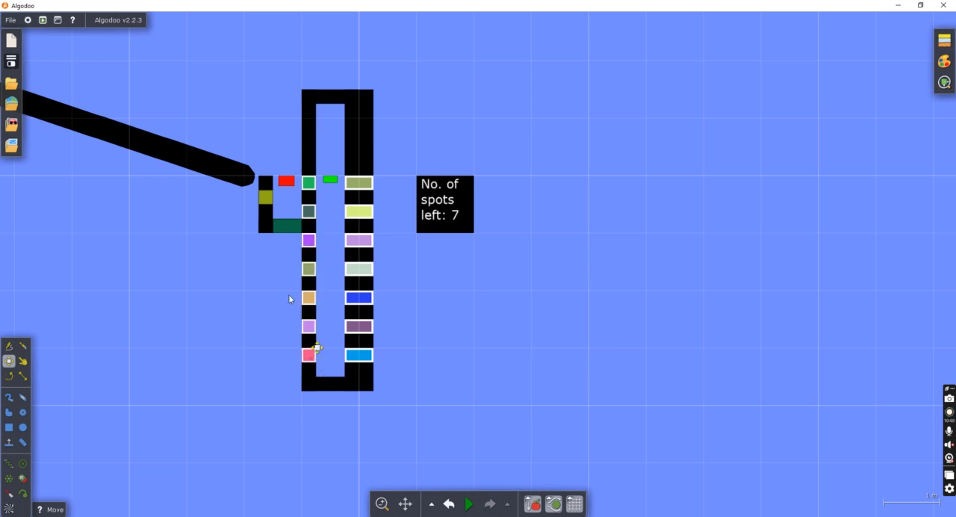
left_click(281, 224, "shift")
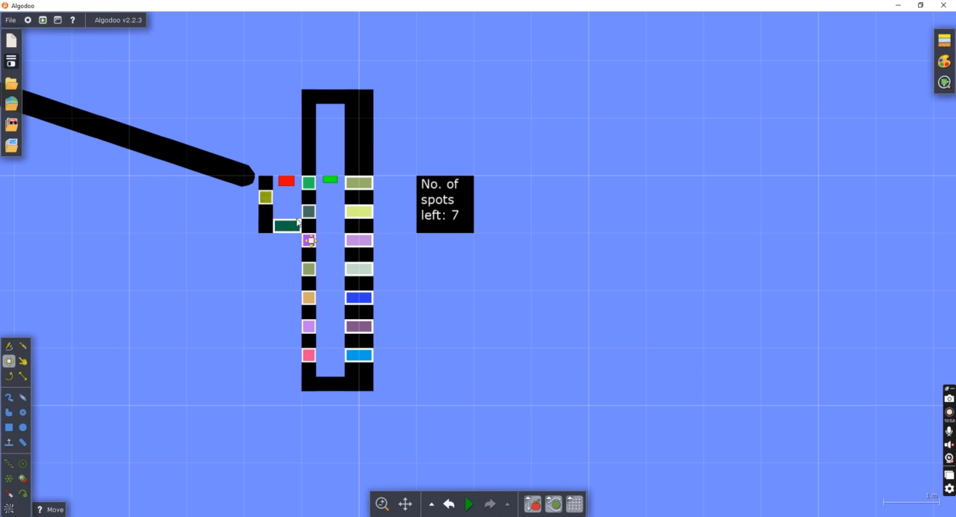
right_click(295, 227)
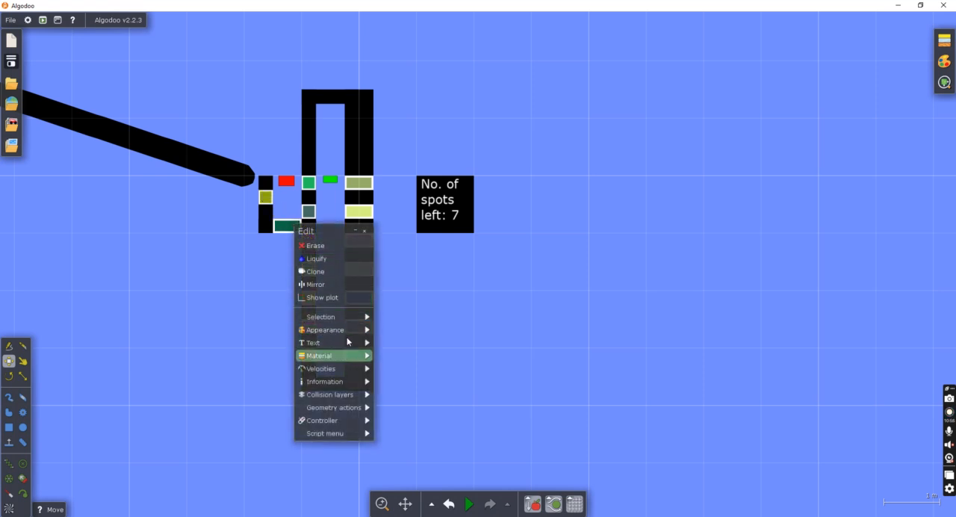
mouse_move(329, 329)
left_click_drag(437, 315, 372, 317)
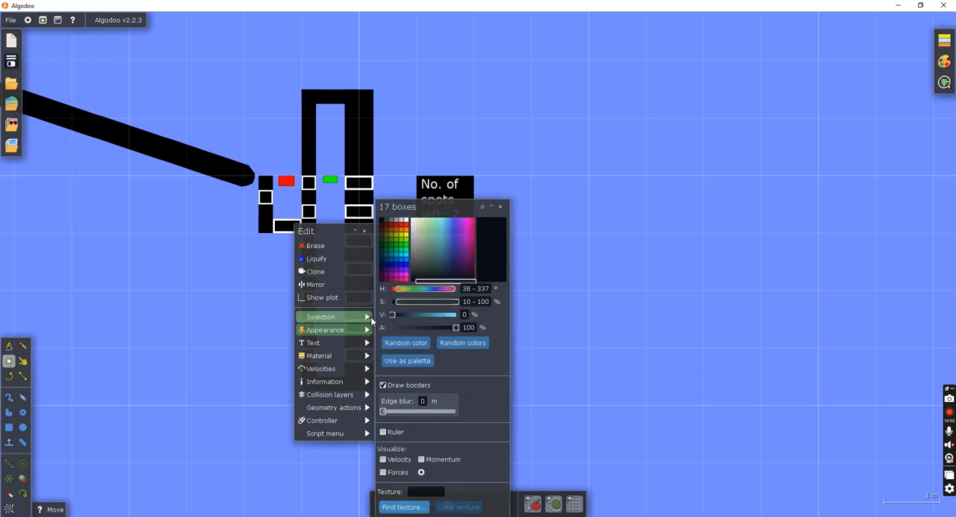
mouse_move(345, 407)
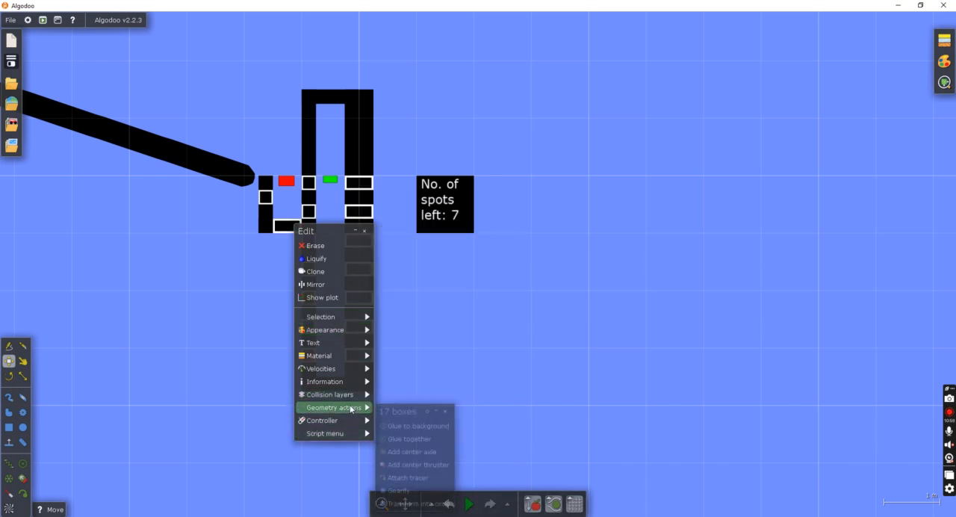
left_click(407, 426)
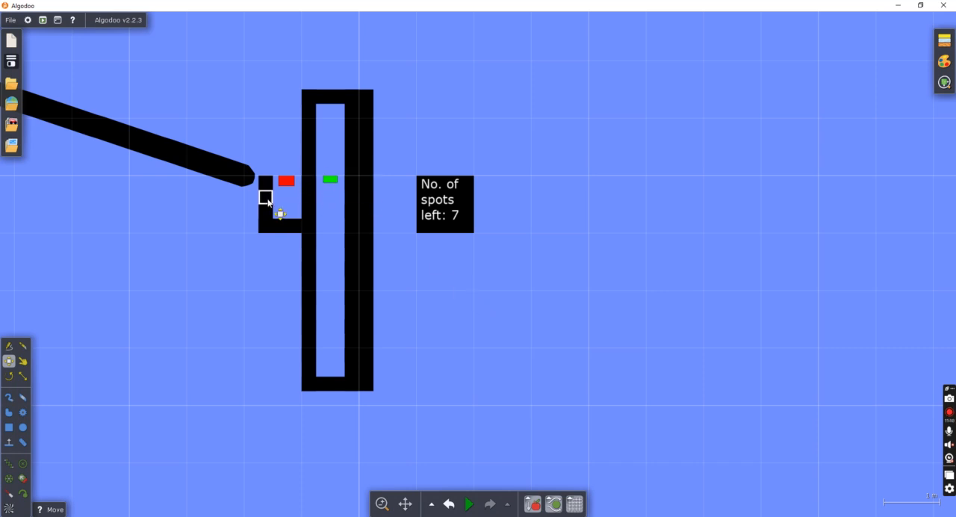
Label the box on the pocket's outer wall with the text "8th".
right_click(268, 200)
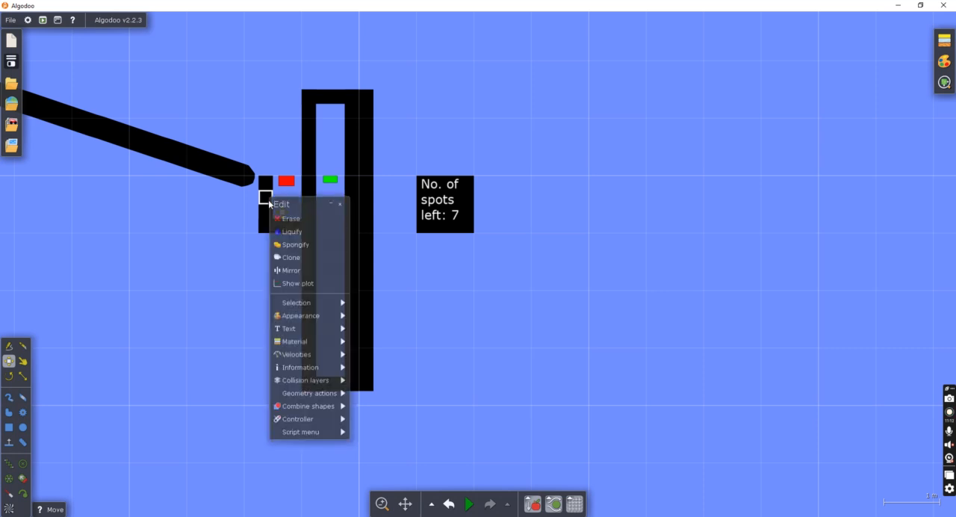
mouse_move(302, 328)
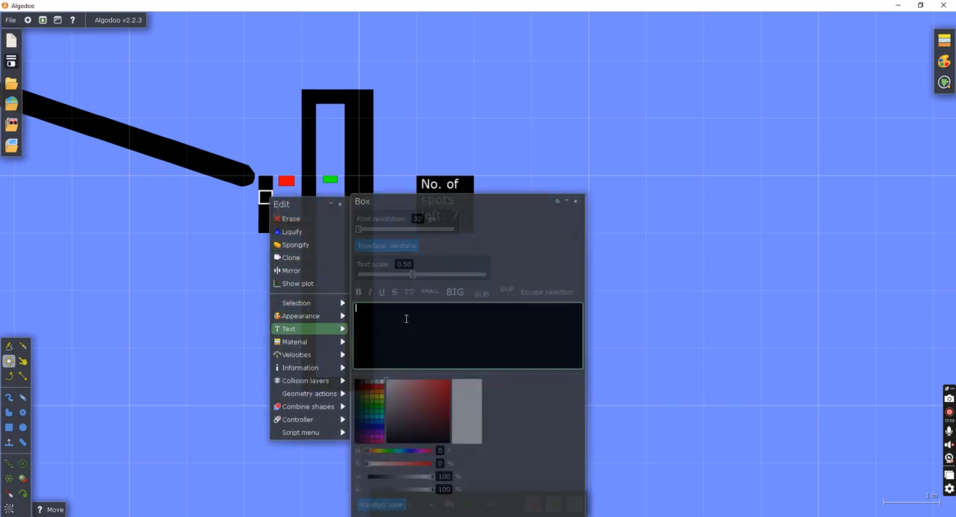
type("8th")
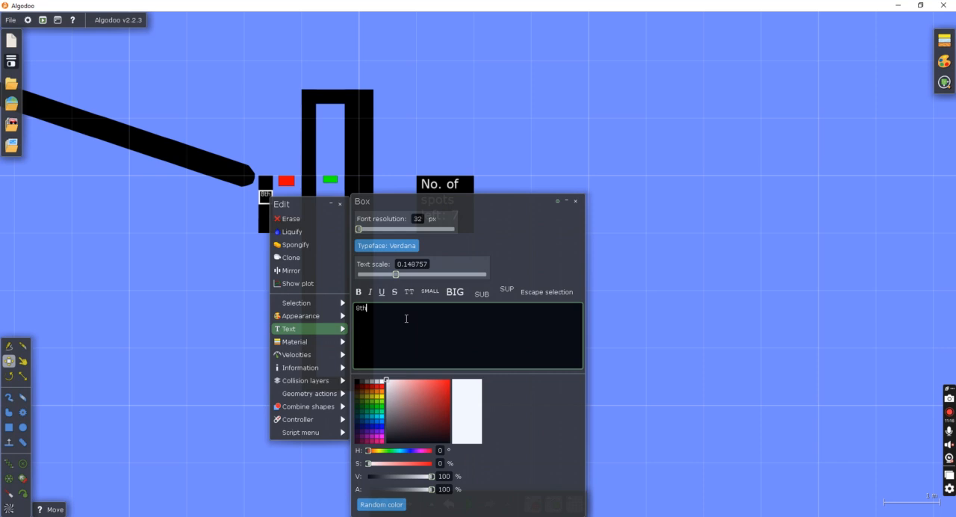
Label the box on the channel's left wall, between the red and green boxes, with the text "7th".
left_click(573, 142)
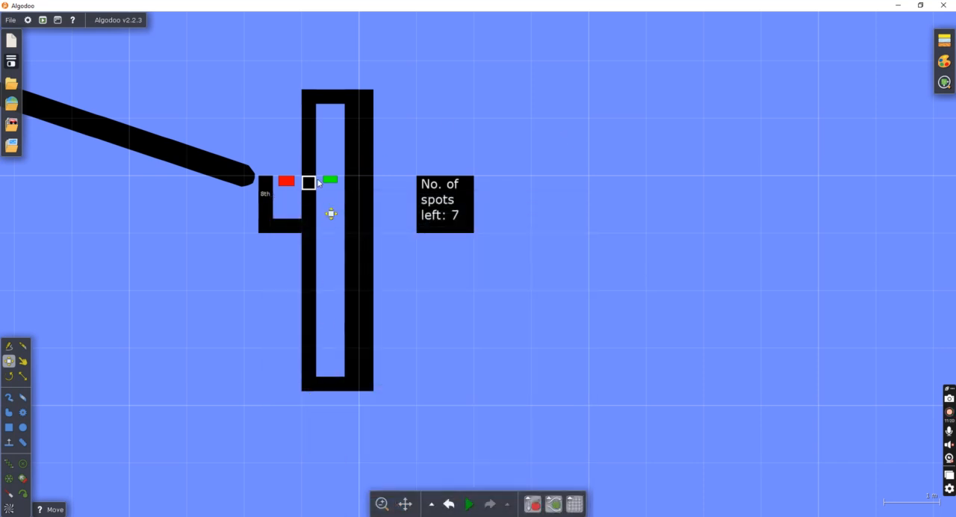
right_click(312, 185)
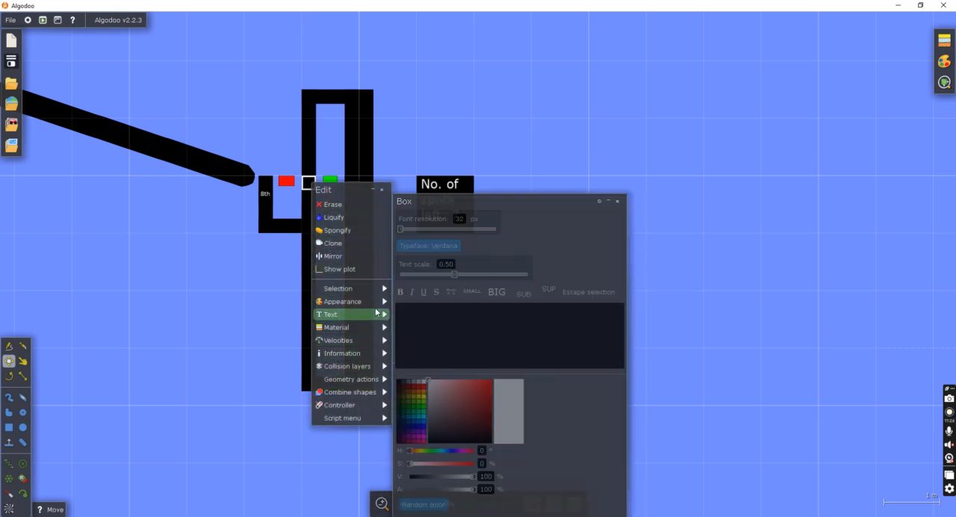
left_click(403, 312)
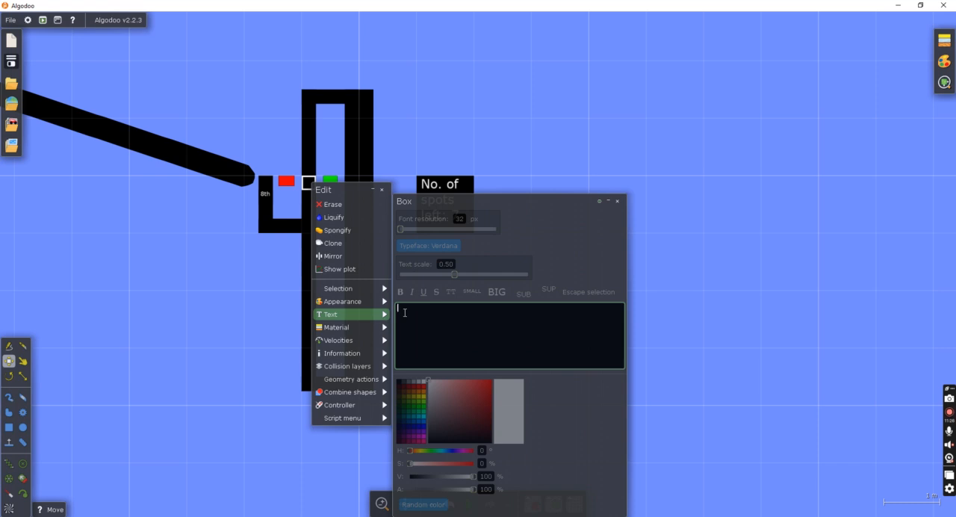
type("7th")
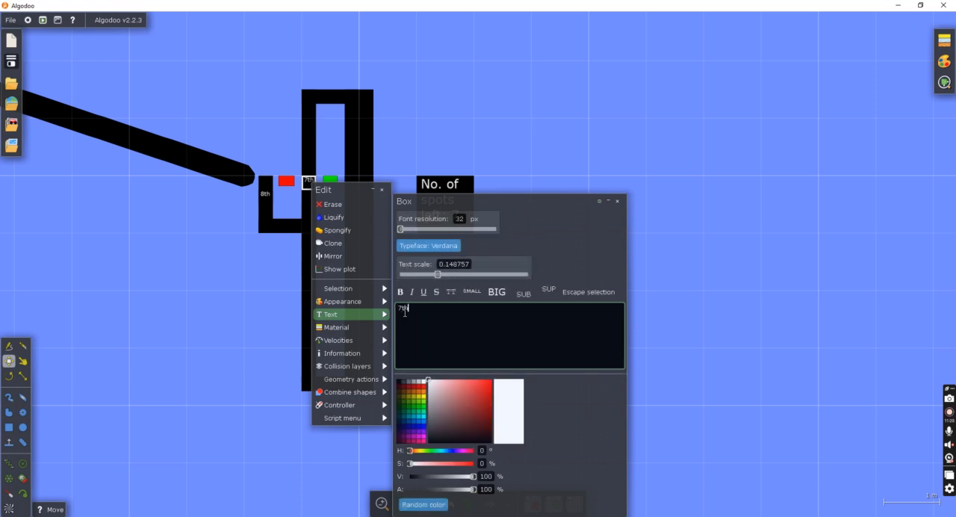
left_click(493, 160)
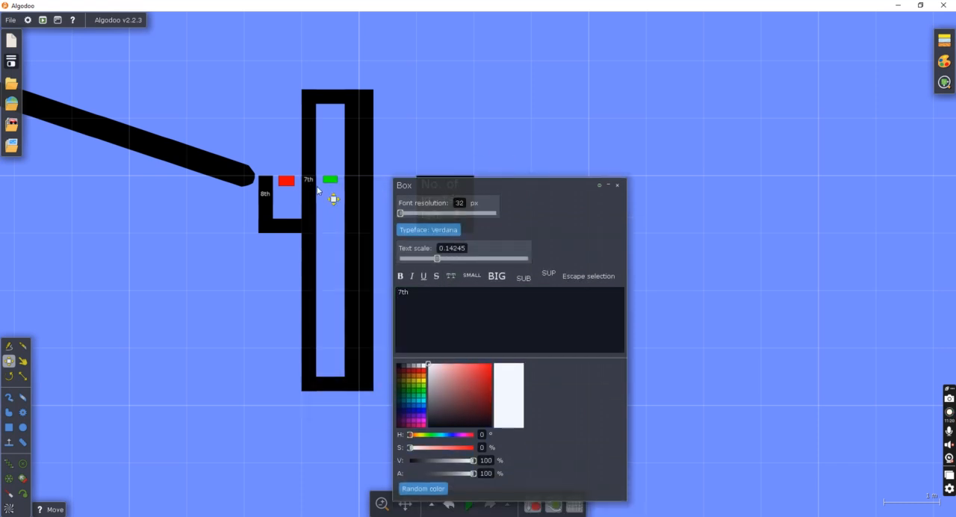
Label the left-wall box directly below the "7th" one with the text "6th".
right_click(309, 212)
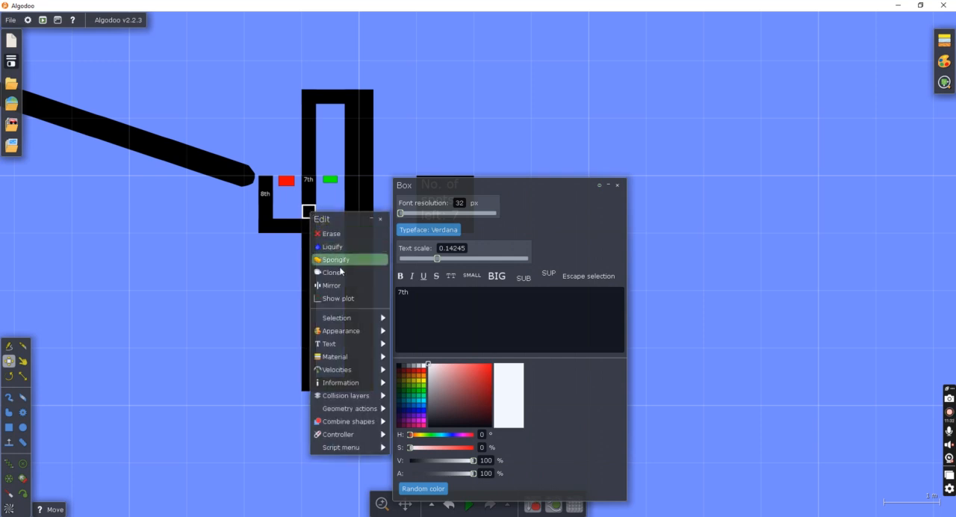
left_click(341, 344)
left_click(421, 310)
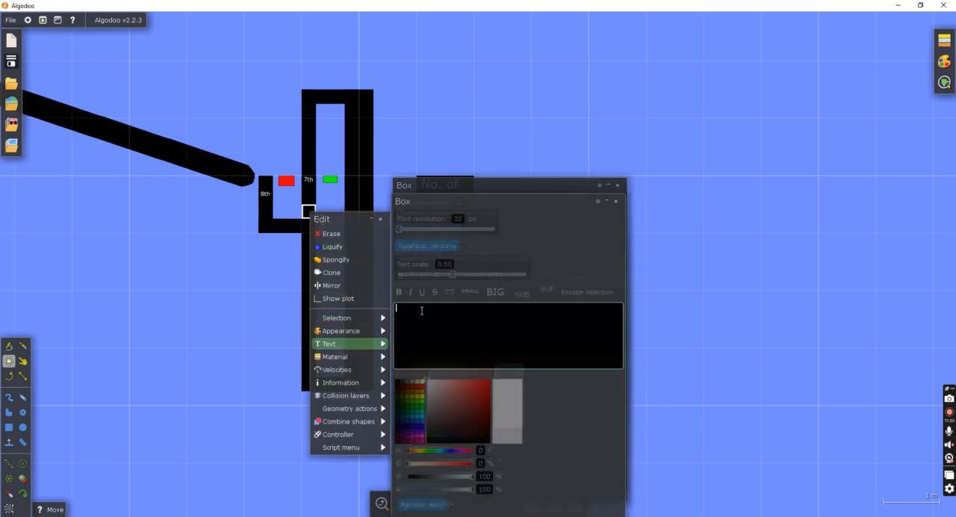
type("6th")
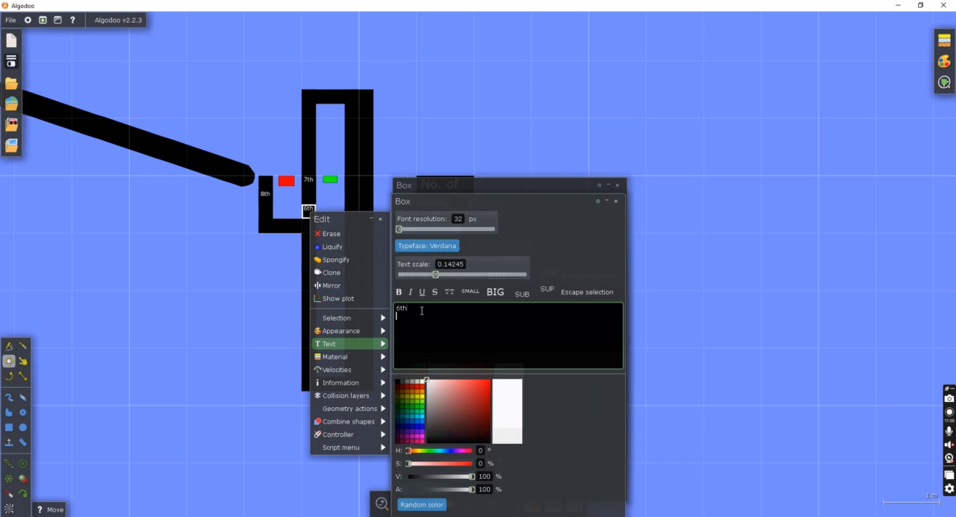
Label the left-wall box below "6th", just under the pocket's floor level, with the text "5th".
right_click(307, 240)
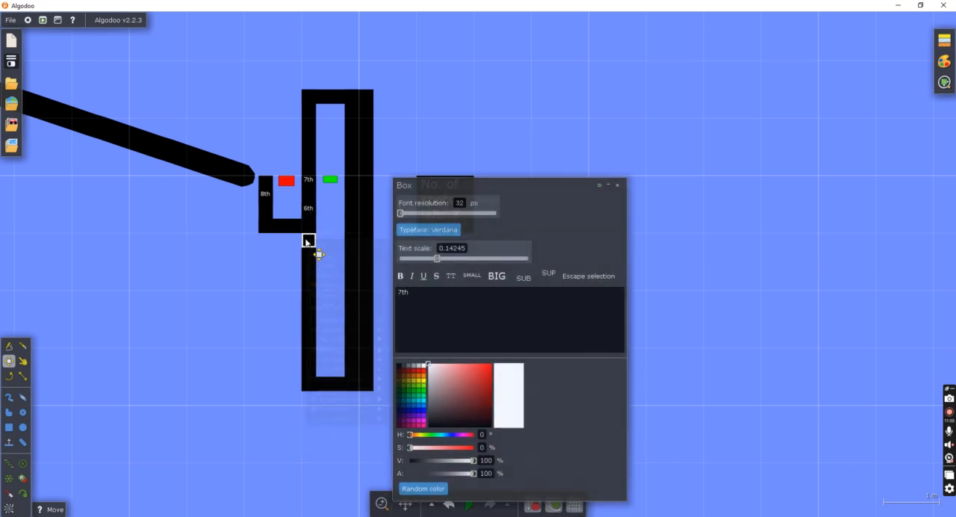
left_click(326, 370)
left_click(430, 312)
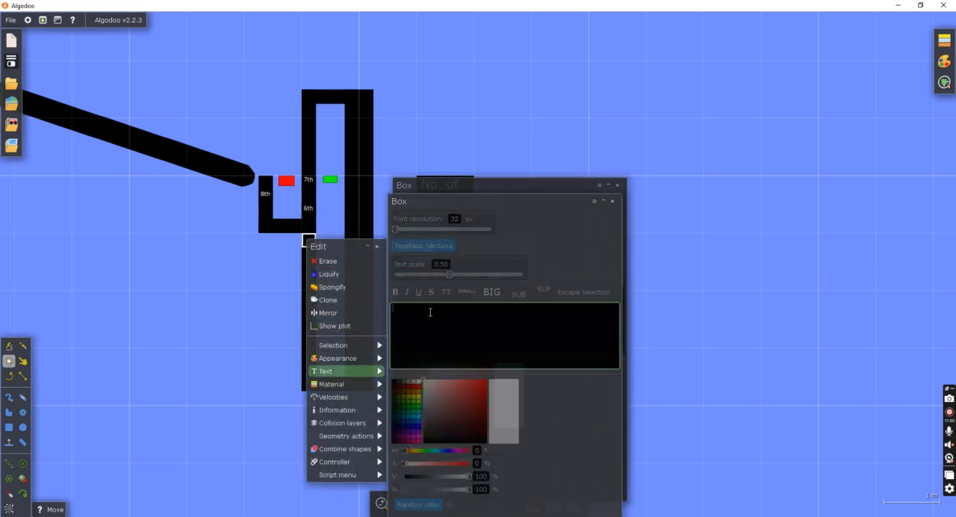
type("5th")
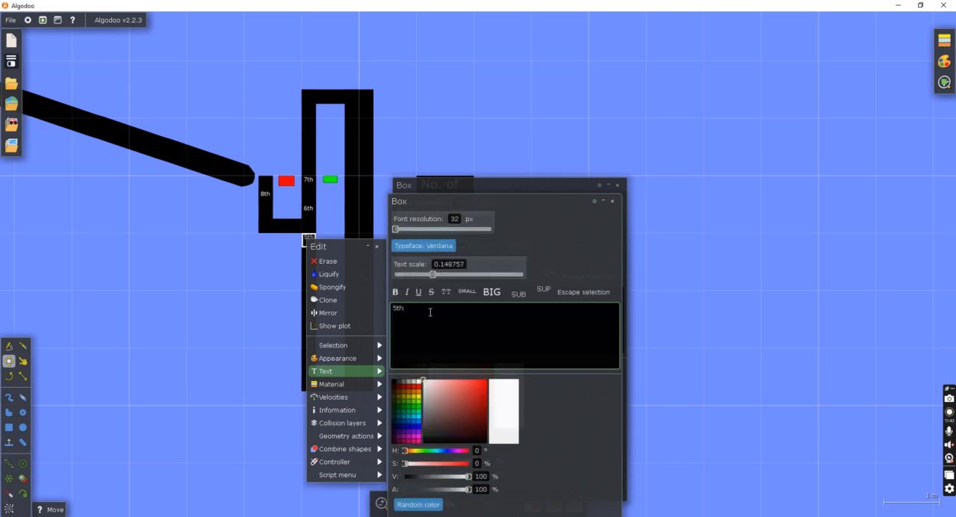
left_click(612, 202)
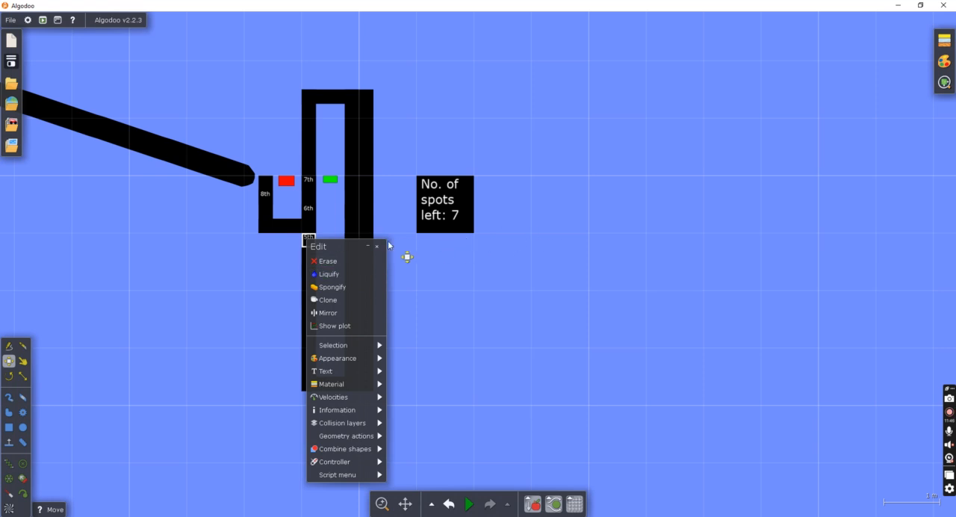
left_click(378, 247)
Label the left-wall box below "5th" with the text "4th".
right_click(312, 271)
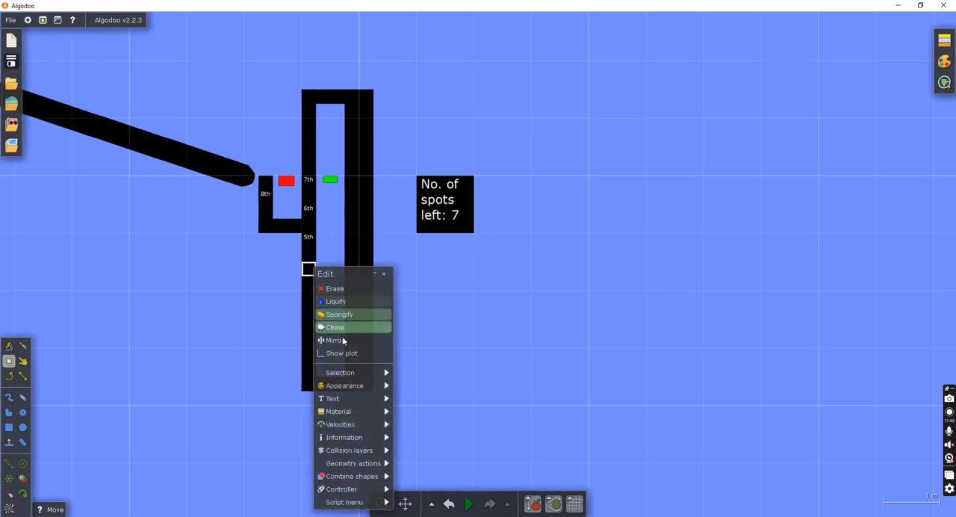
mouse_move(333, 400)
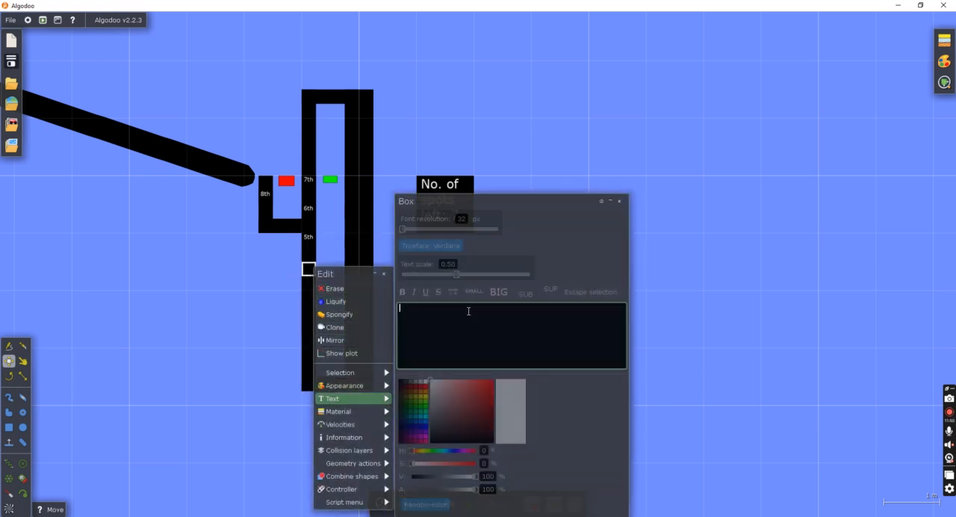
type("4th")
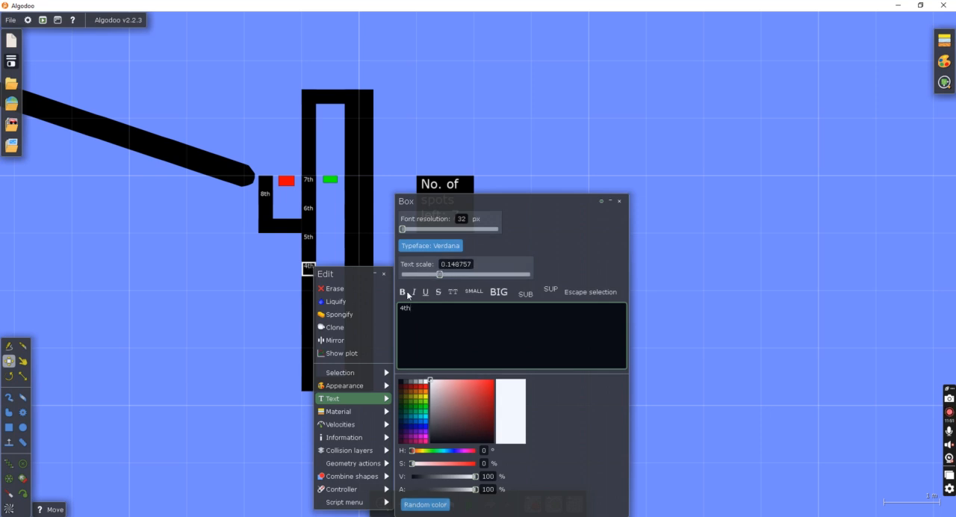
left_click(309, 297)
Label the left-wall box below "4th" with the text "3rd".
right_click(309, 297)
mouse_move(338, 407)
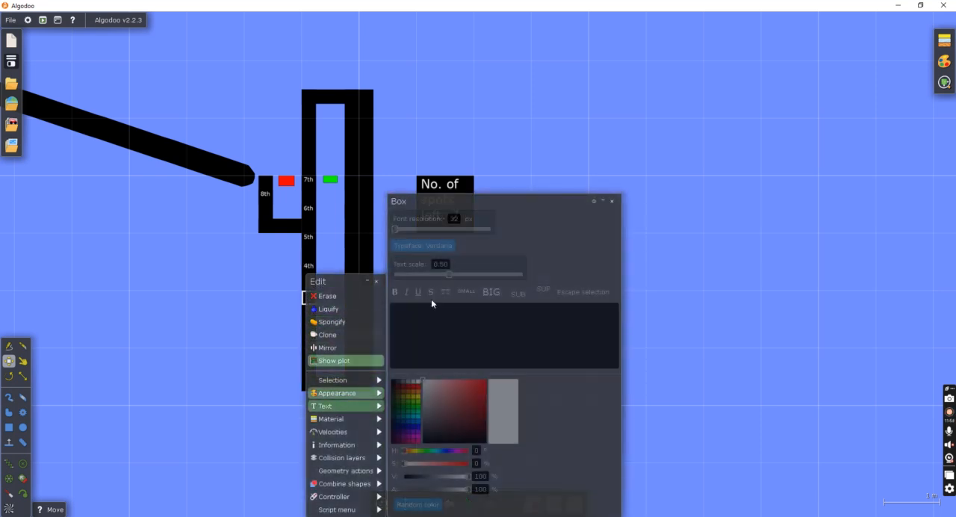
type("3th")
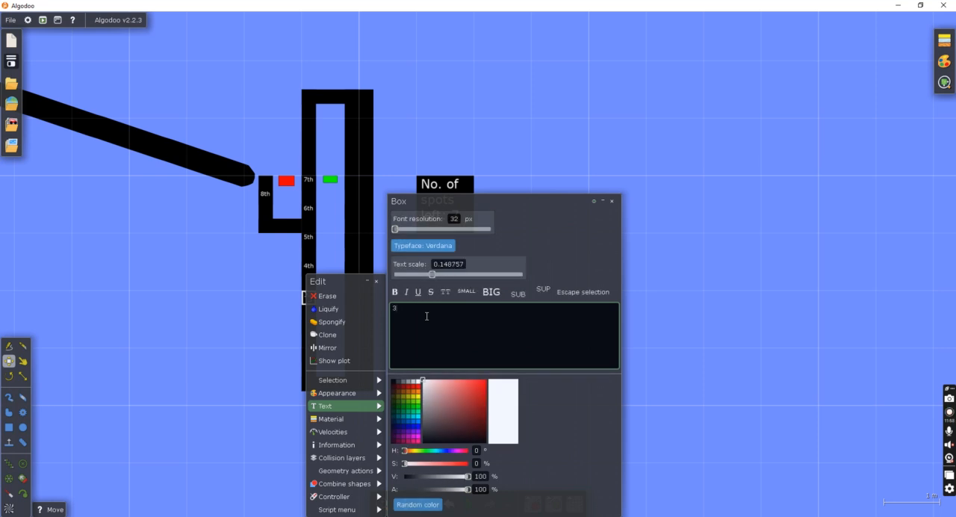
left_click(226, 302)
Label the left-wall box below "3rd" with the text "2nd".
right_click(308, 324)
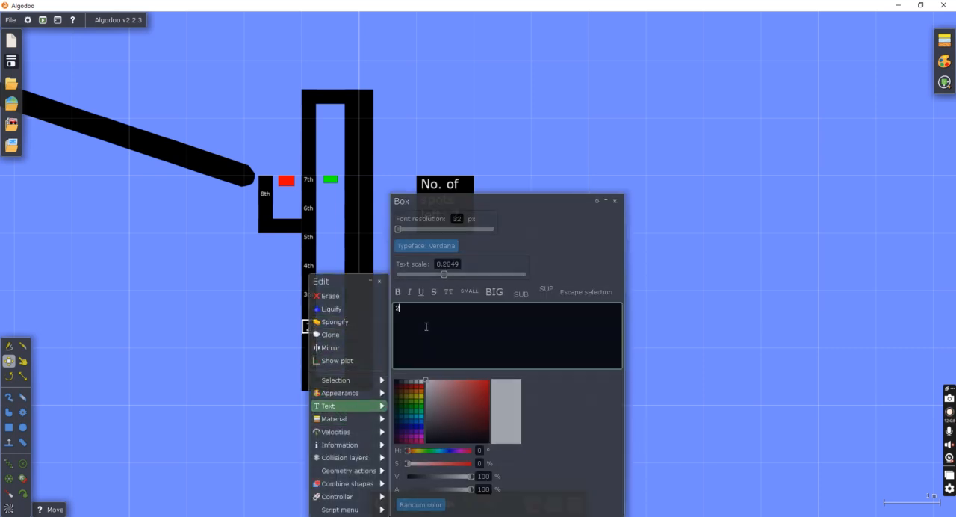
type("2nd")
key("Return")
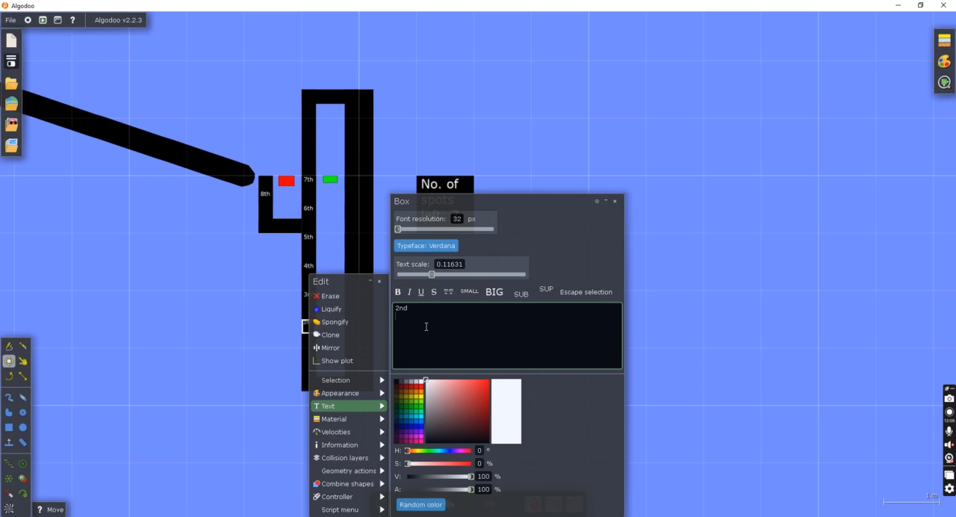
left_click(113, 297)
Label the lowest left-wall box, near the channel's floor, with the text "1st".
scroll(358, 351, "up", 3)
right_click(307, 354)
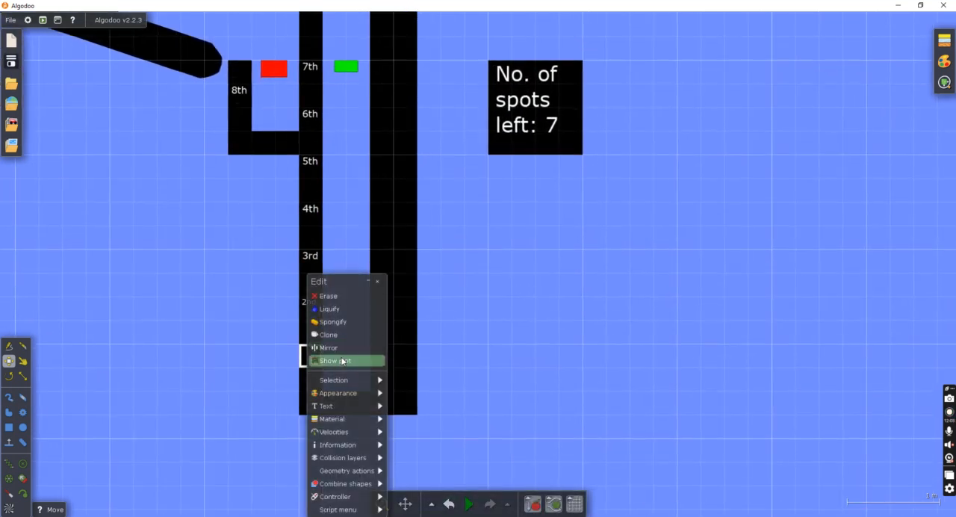
mouse_move(342, 406)
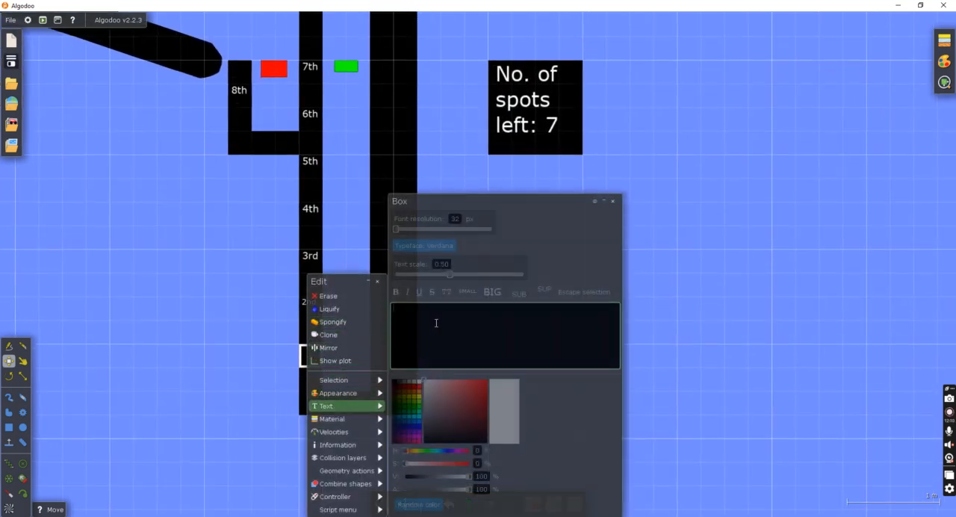
type("1st")
key("Return")
left_click(672, 142)
Set the materialName of the pocket's floor box and the seven full-width right-wall boxes to "box".
scroll(472, 149, "up", 3)
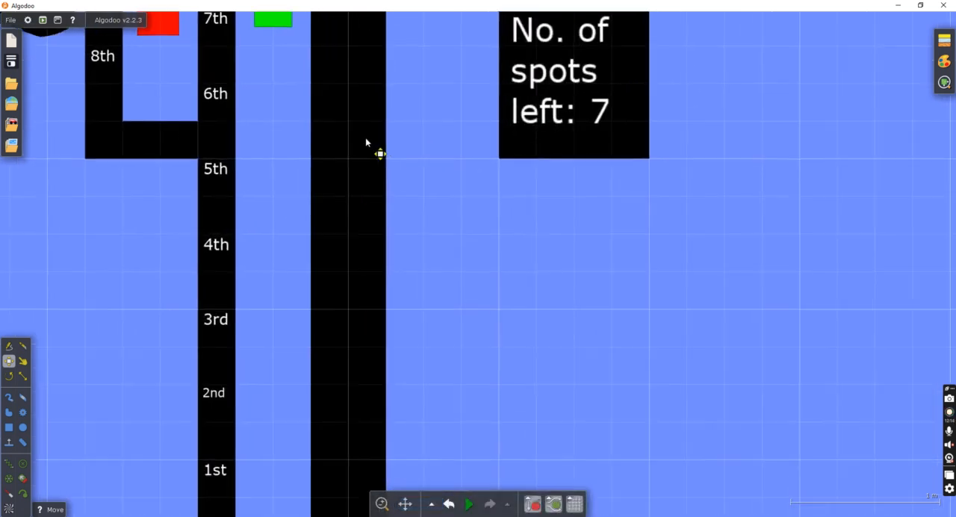
scroll(366, 141, "down", 4)
scroll(254, 140, "up", 1)
scroll(251, 138, "up", 2)
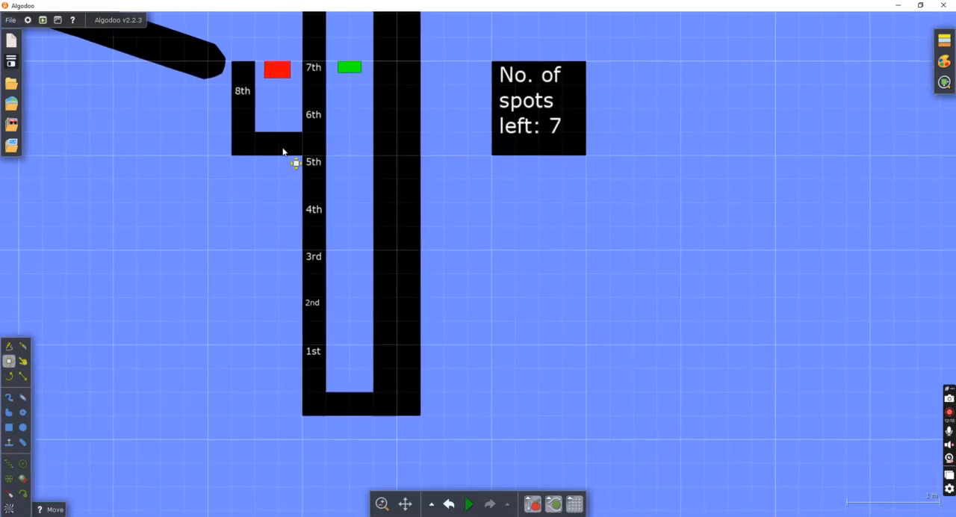
left_click(285, 147)
left_click(394, 117)
left_click(396, 168)
left_click(409, 217)
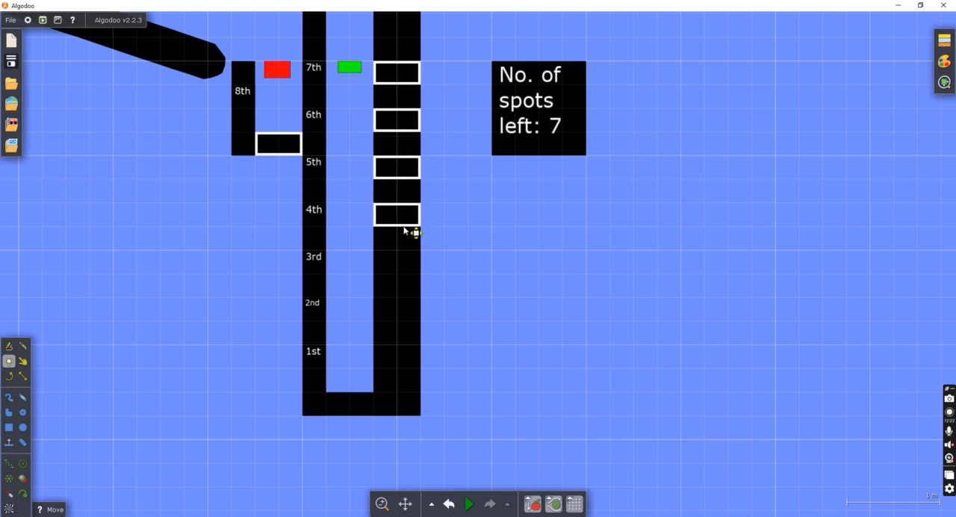
left_click(409, 270)
left_click(406, 365)
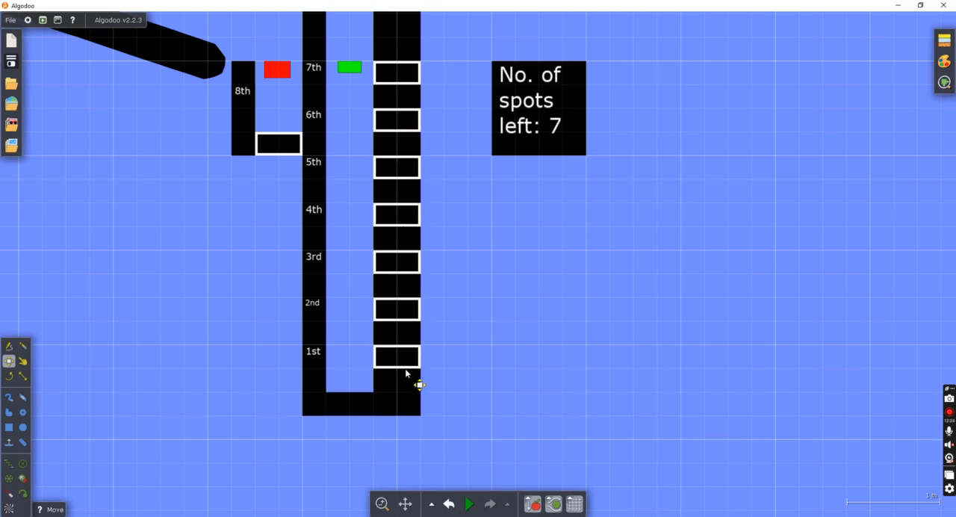
right_click(410, 274)
mouse_move(454, 378)
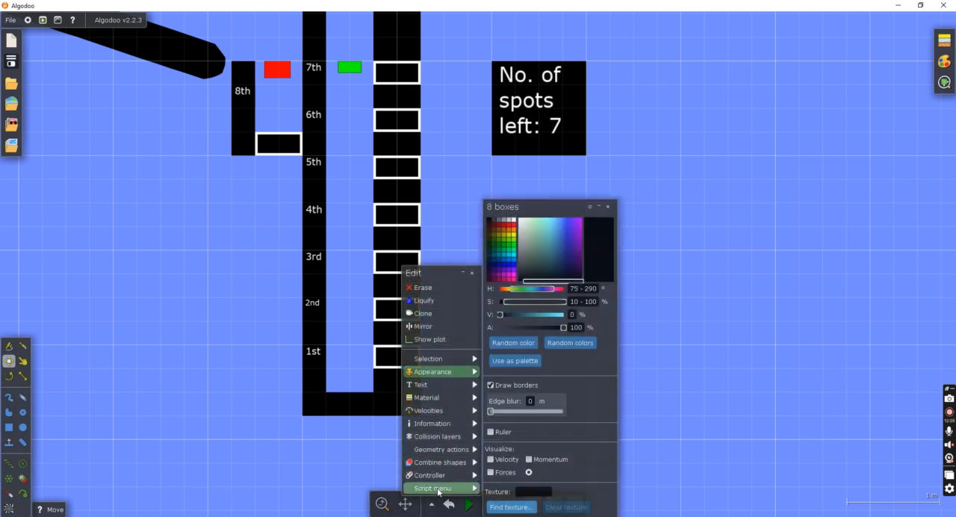
mouse_move(448, 488)
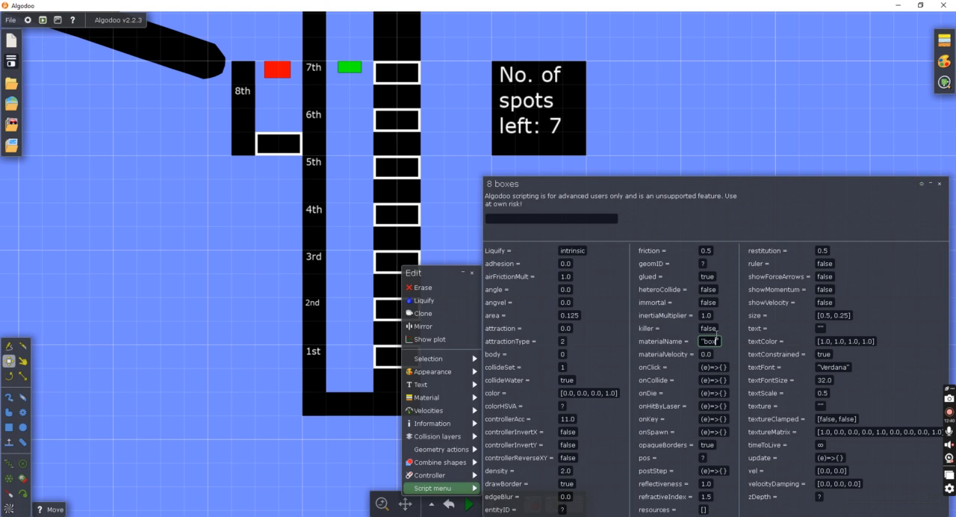
key("Return")
left_click(705, 133)
Select all eight marbles in the spinner and add the script variable _name="" to them.
scroll(668, 145, "down", 10)
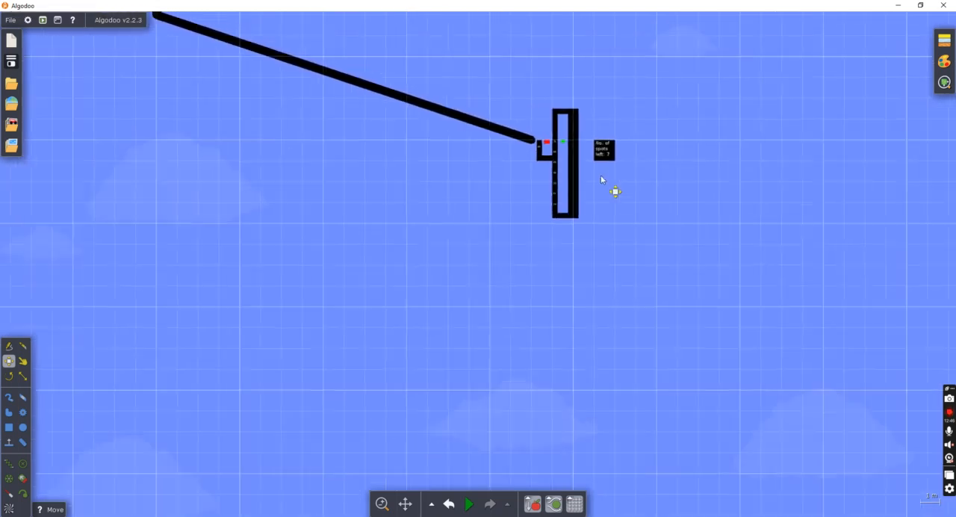
left_click_drag(262, 142, 420, 303)
scroll(484, 69, "up", 5)
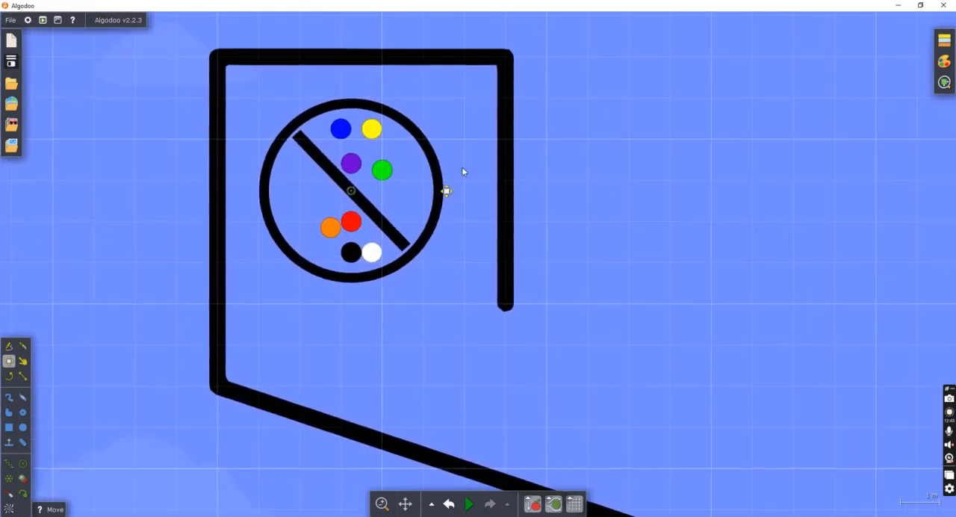
scroll(417, 169, "down", 5)
scroll(420, 174, "up", 6)
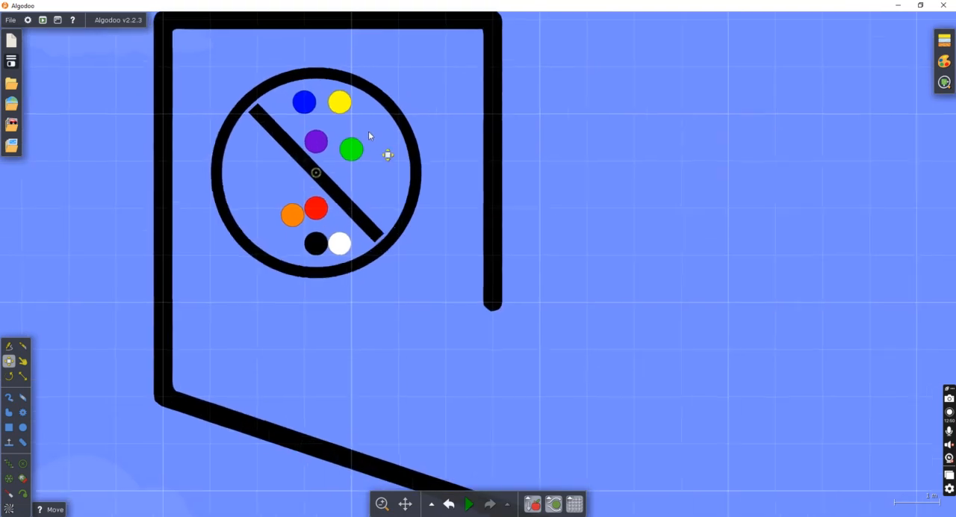
left_click(301, 101)
left_click(337, 101, "shift")
left_click(349, 150, "shift")
left_click(313, 141, "shift")
left_click(314, 209, "shift")
left_click(289, 216, "shift")
left_click(314, 246, "shift")
left_click(338, 247, "shift")
right_click(346, 252)
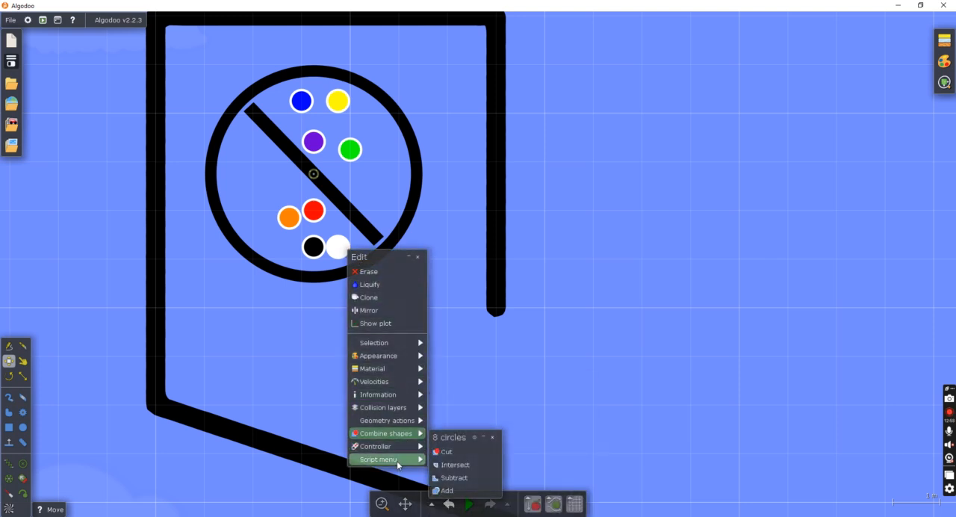
mouse_move(398, 464)
left_click(493, 116)
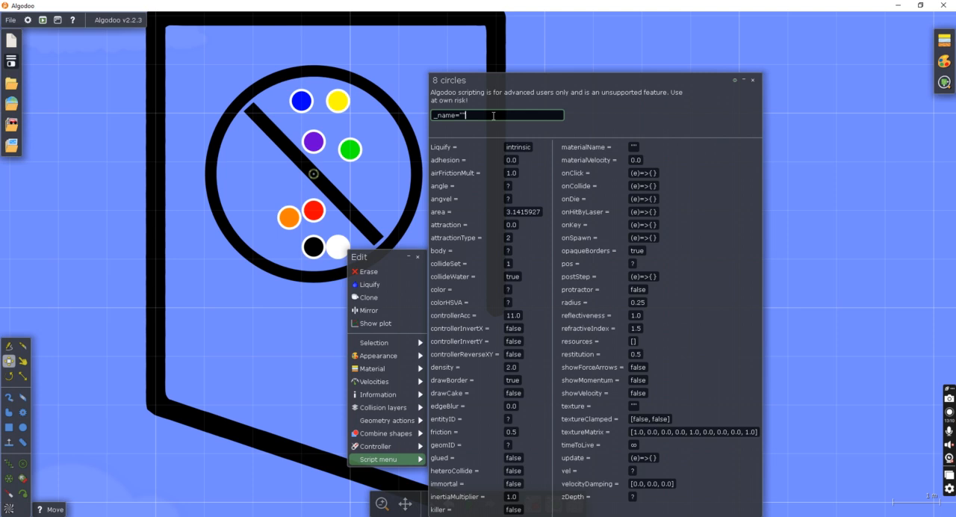
key("Return")
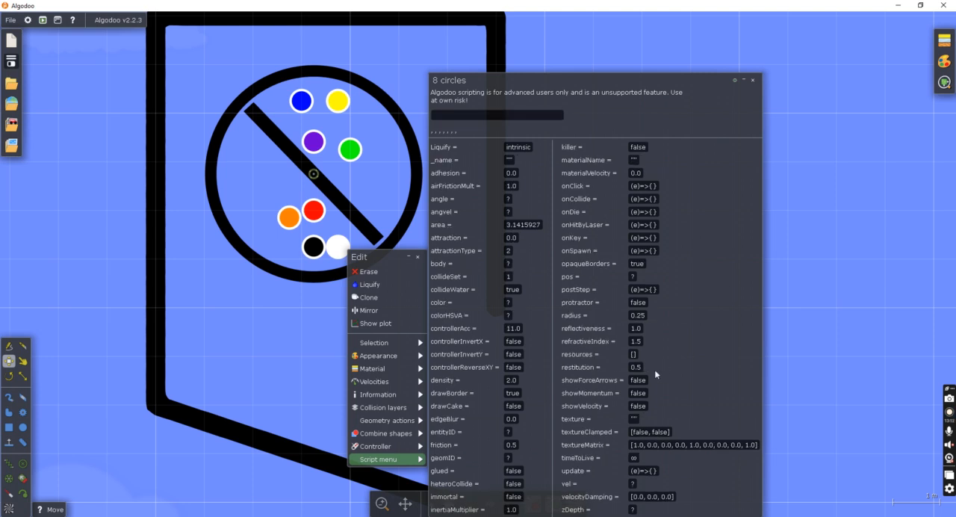
Set the onCollide script of all eight marbles to (e)=>{e.other.materialname == "box" ? {e.other.text = "" + _name} : {}}.
left_click(653, 198)
type("e.other.materialname==\"box\"?{")
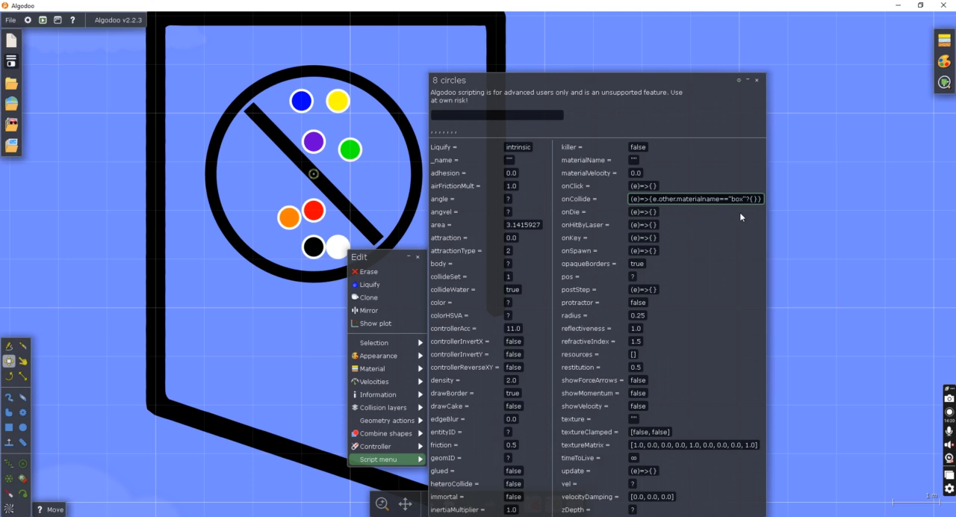
type(":{}")
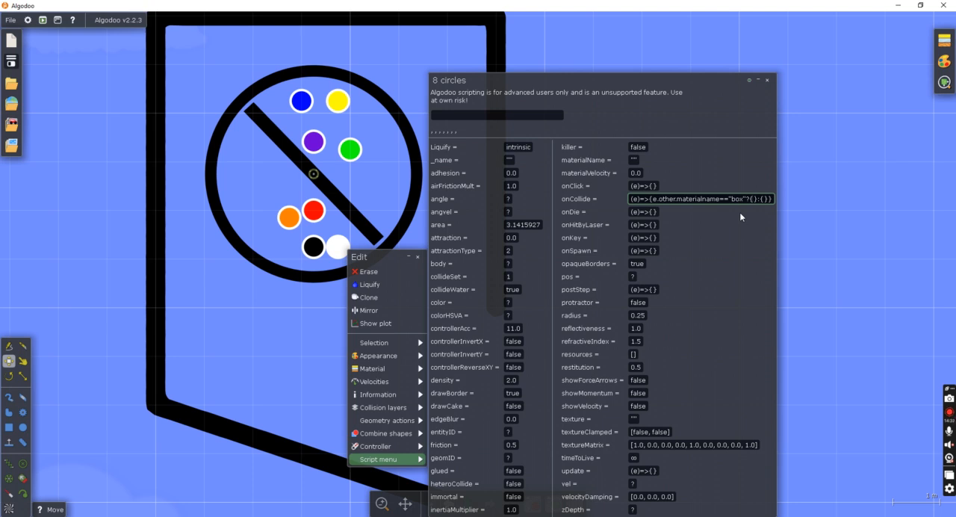
type("e.othe")
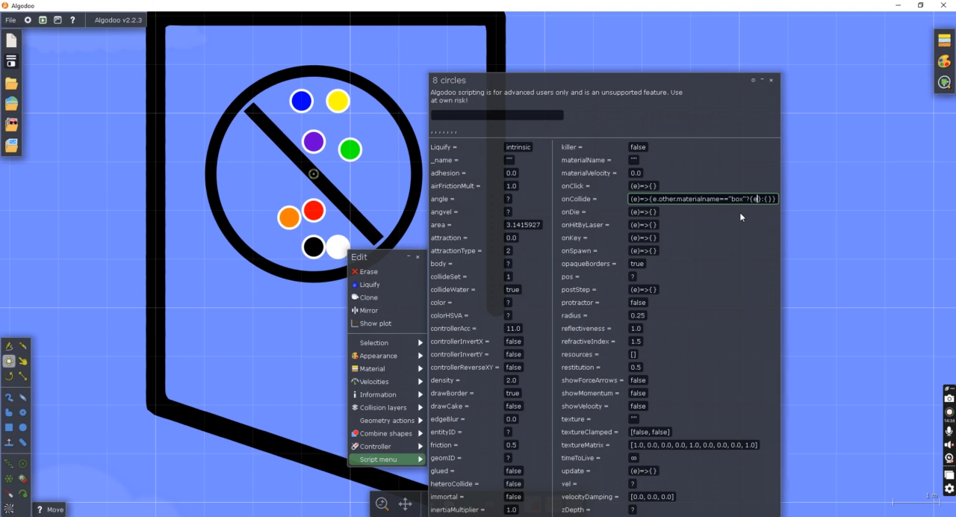
type("r.text=\"\"+")
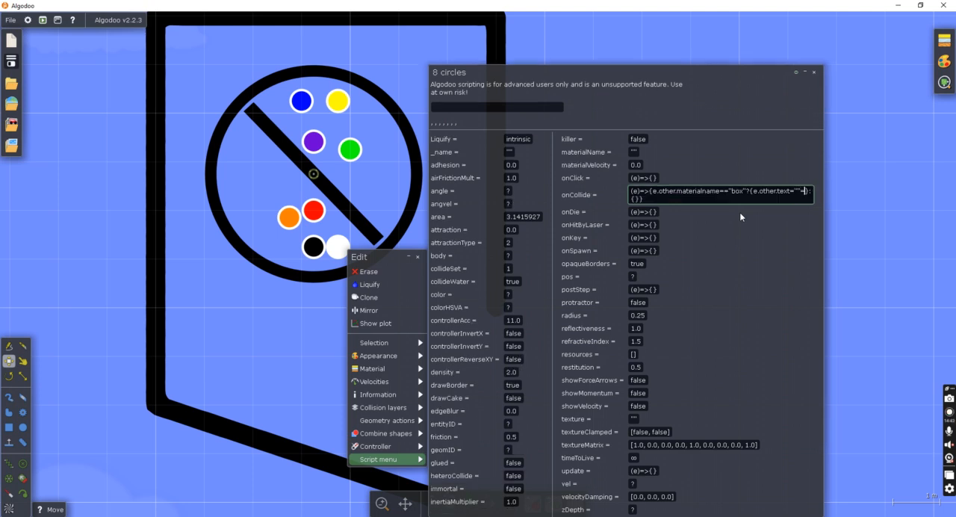
key("Left")
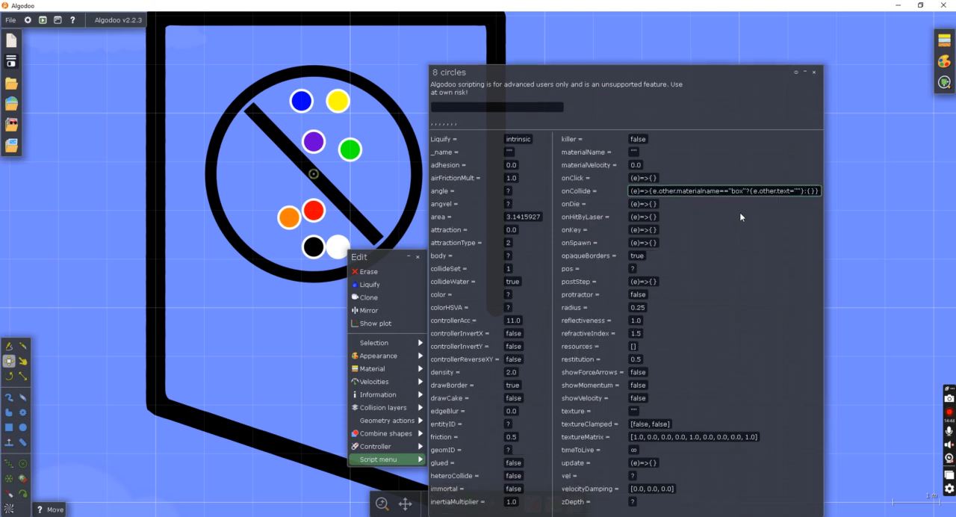
type("+ _name")
key("Return")
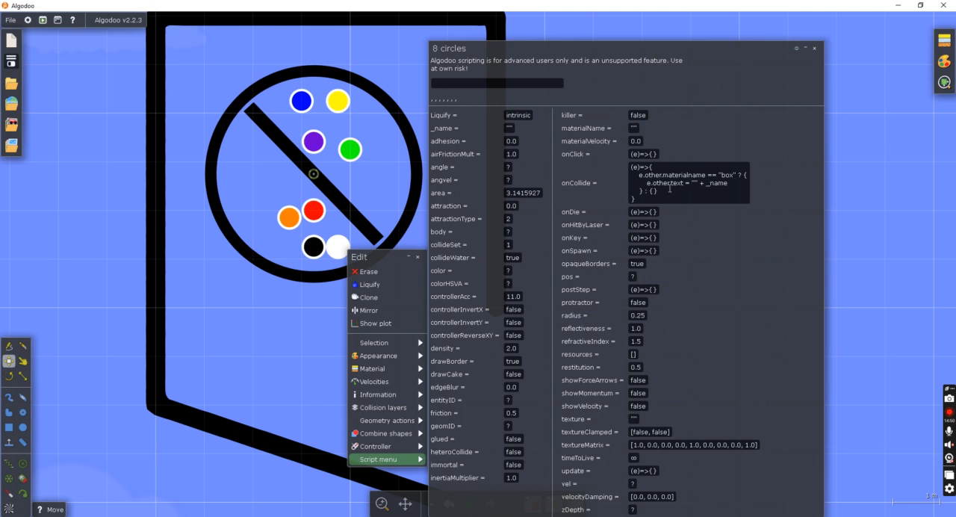
left_click(861, 177)
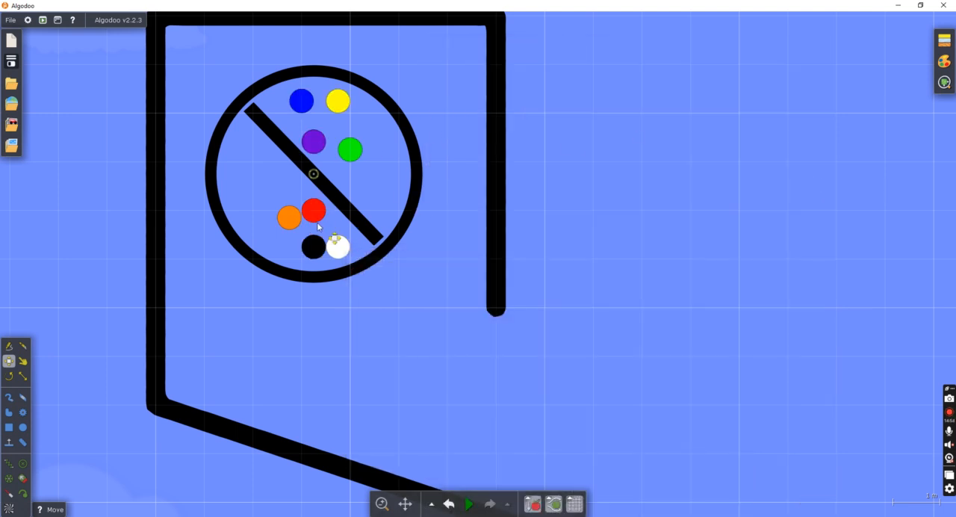
Set the orange marble's _name script variable to "Orange".
right_click(292, 215)
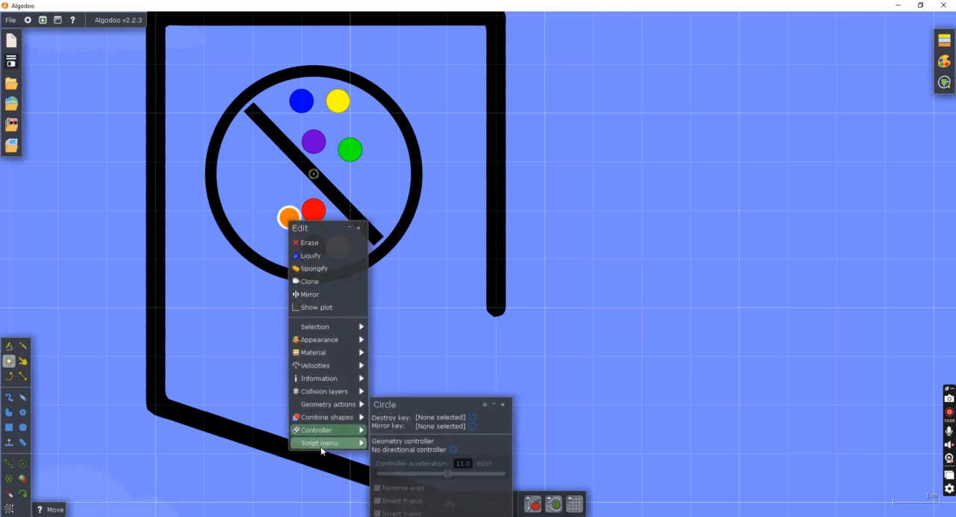
mouse_move(323, 450)
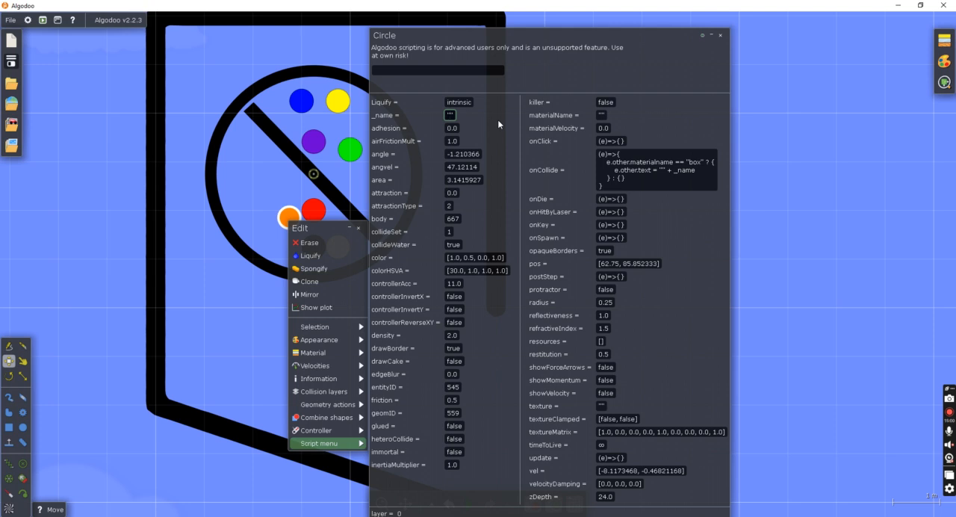
type("Onange\"")
key("Return")
left_click(211, 266)
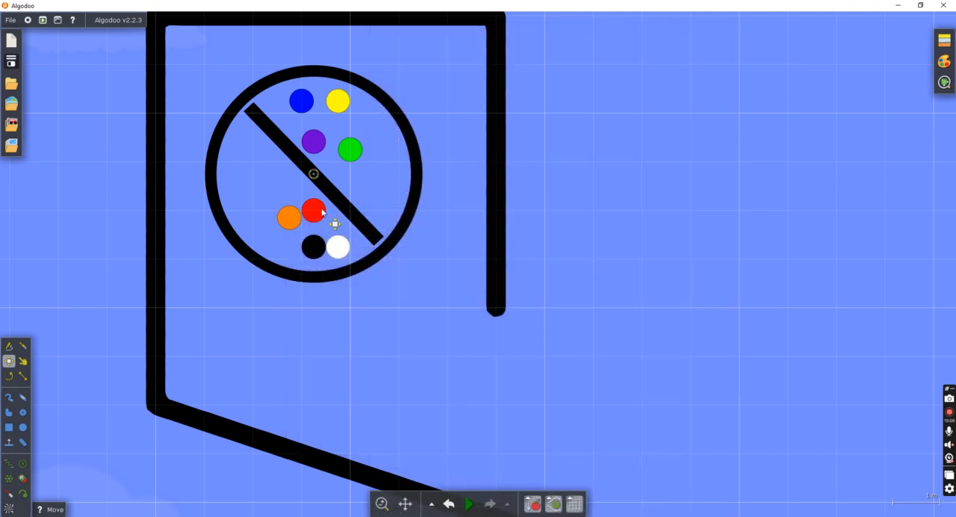
Set the red marble's _name script variable to "Red".
right_click(319, 212)
left_click(382, 432)
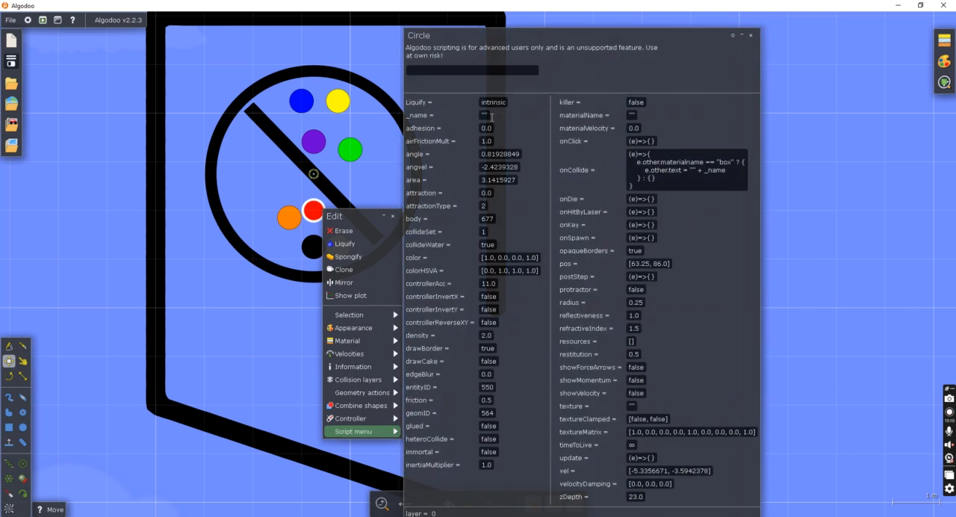
left_click(485, 114)
type("Red")
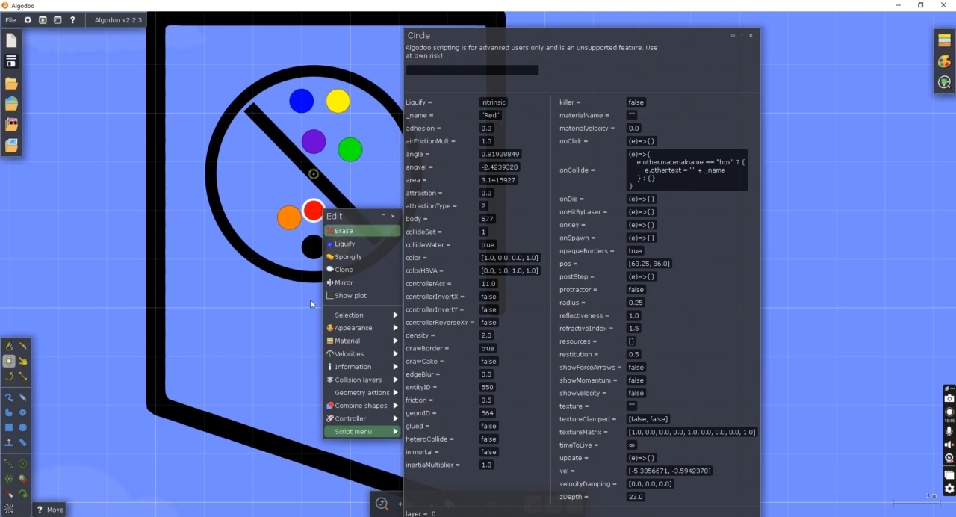
left_click(301, 335)
Set the black marble's _name script variable to "Black".
right_click(317, 252)
left_click(344, 474)
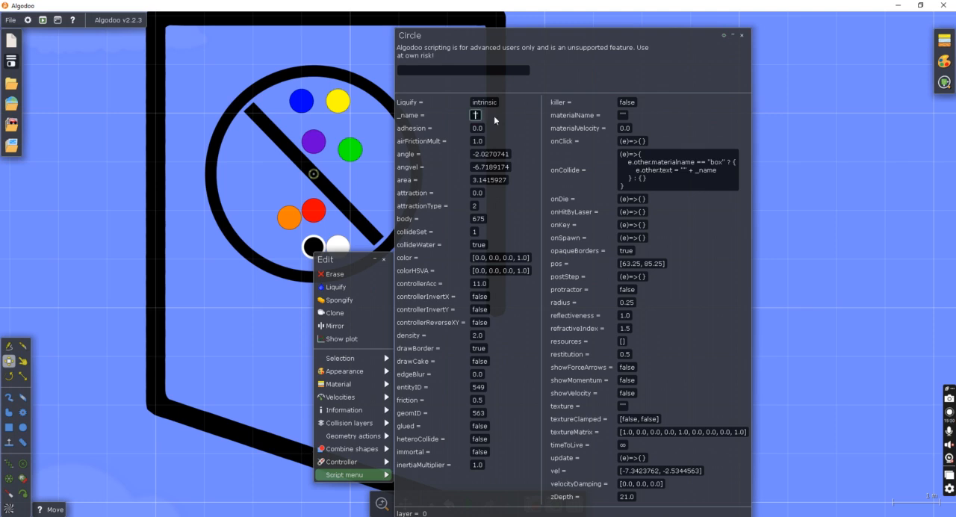
left_click(493, 115)
type("Black")
left_click(273, 302)
Set the white marble's _name script variable to "White".
right_click(340, 241)
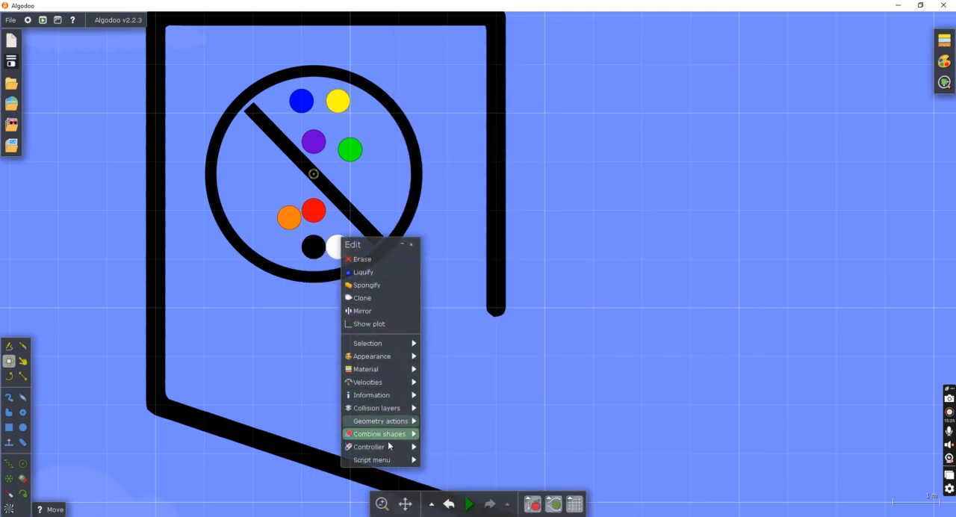
left_click(372, 458)
left_click(502, 114)
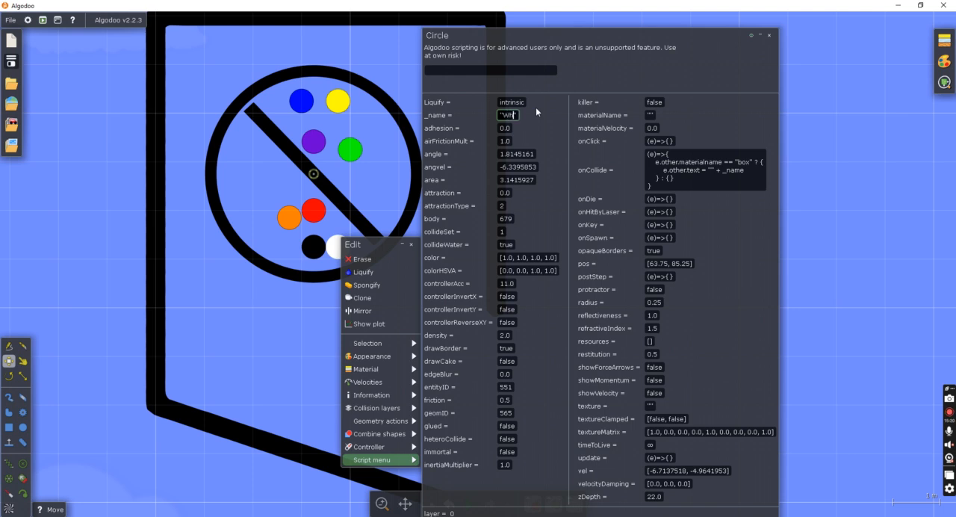
key("Return")
left_click(275, 299)
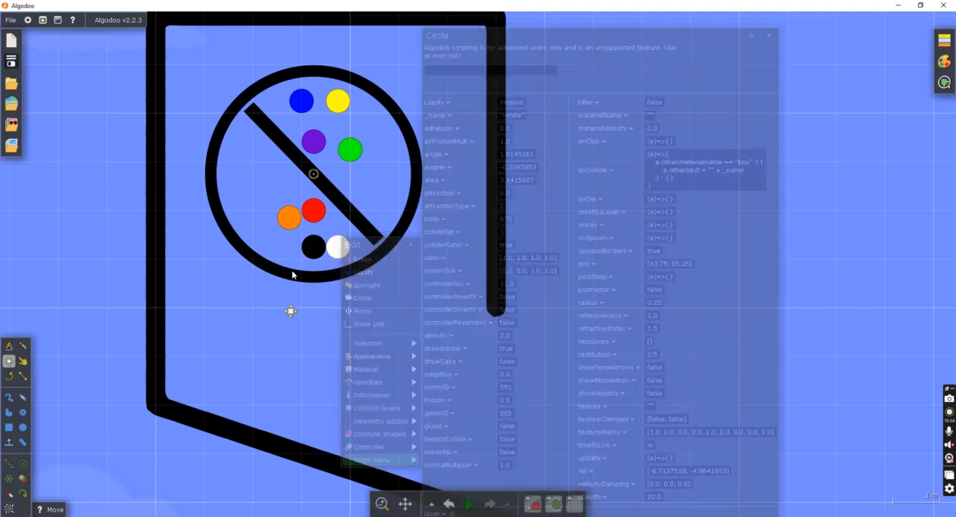
Set the green marble's _name script variable to "Green".
right_click(356, 148)
left_click(393, 365)
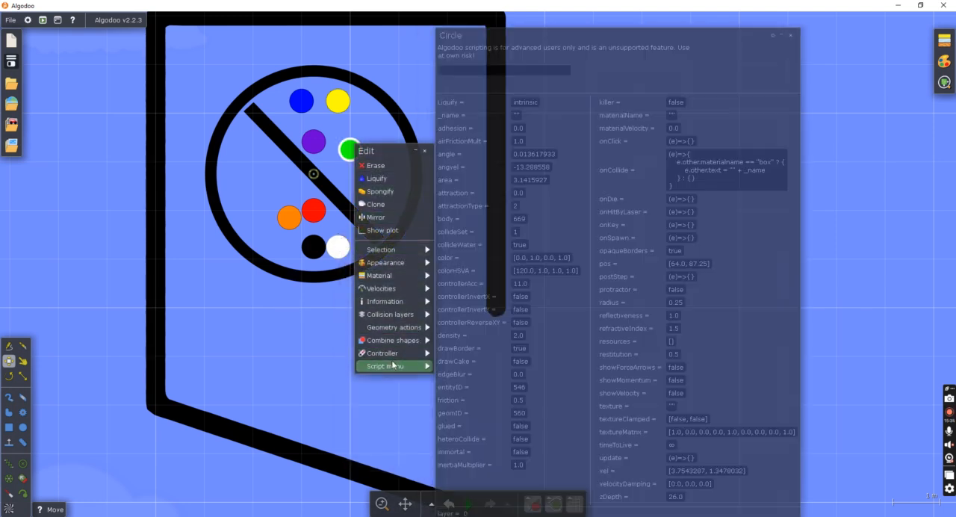
type("Green")
key("Return")
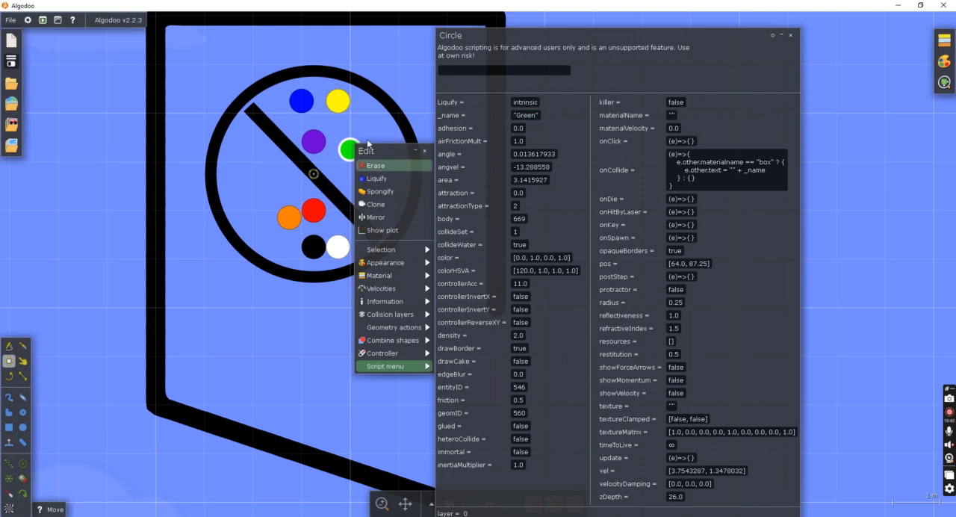
Set the purple marble's _name script variable to "Purple" and close its script and edit windows.
right_click(320, 146)
left_click(352, 366)
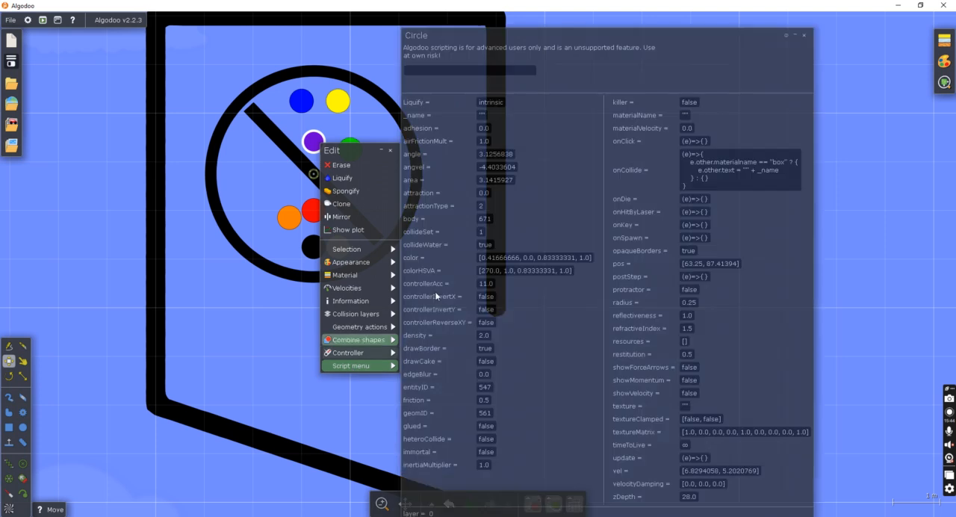
left_click(483, 114)
type("Purple")
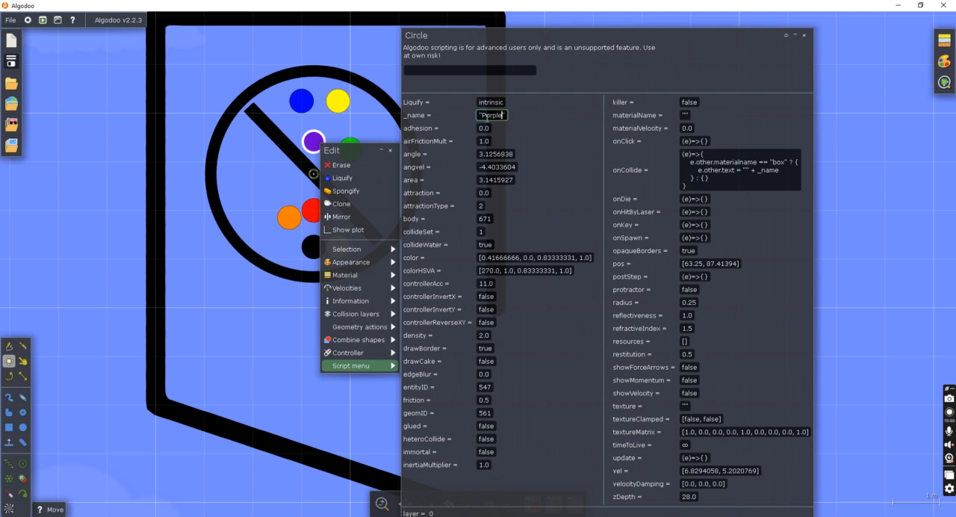
key("Return")
left_click(804, 36)
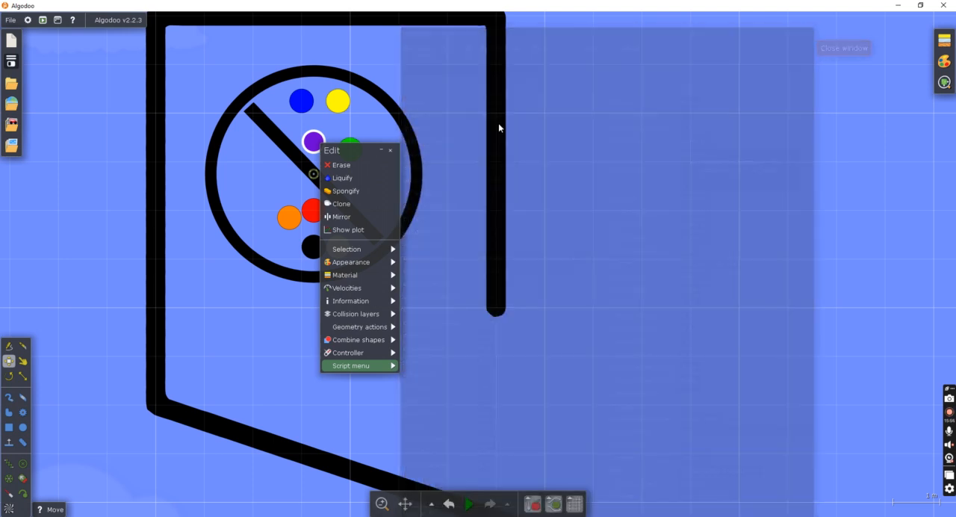
left_click(389, 150)
Set the yellow marble's _name script variable to "Yellow".
right_click(340, 108)
mouse_move(394, 327)
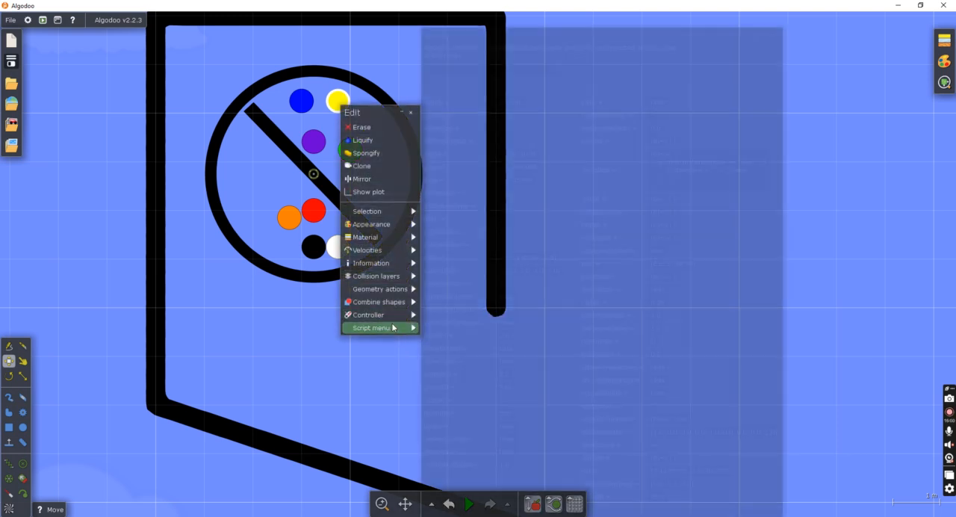
left_click(502, 115)
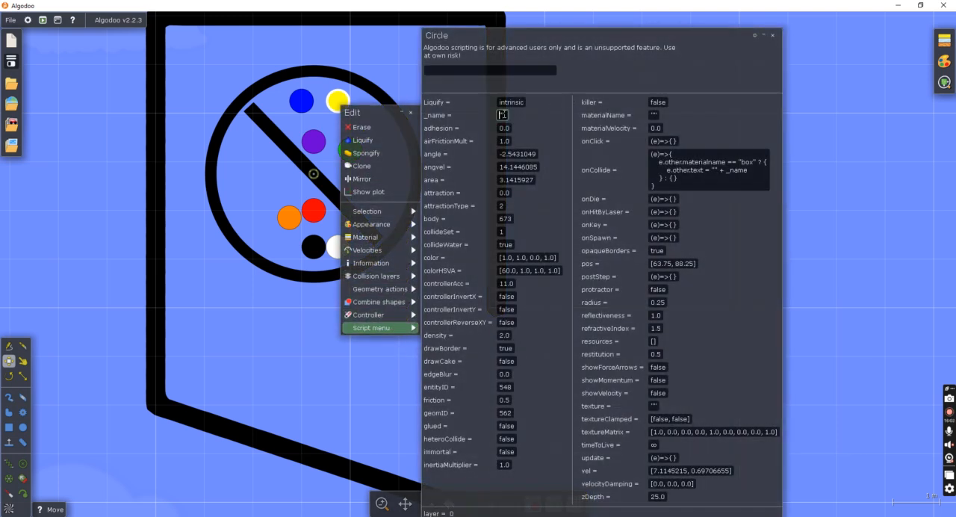
type("\"ball")
type("ow")
key("Return")
left_click(280, 92)
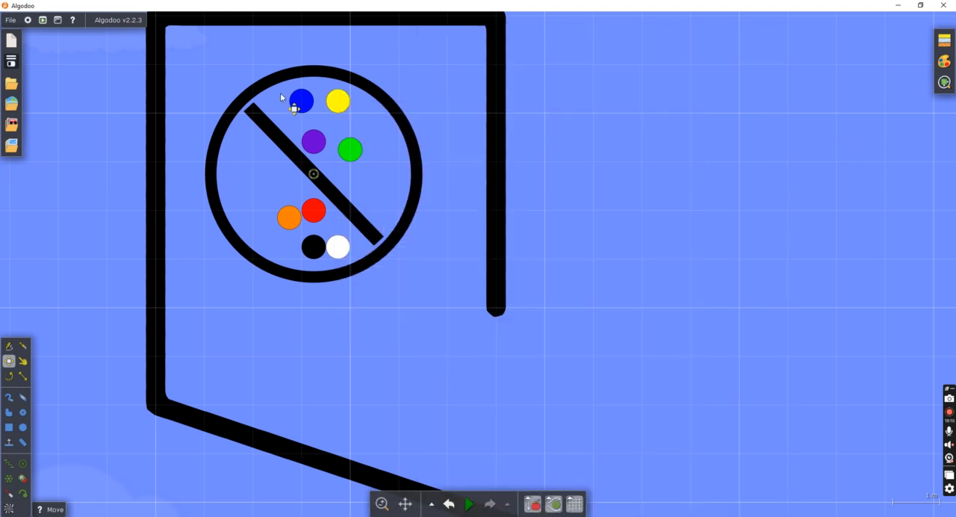
Set the blue marble's _name script variable to "Blue".
right_click(300, 100)
mouse_move(340, 320)
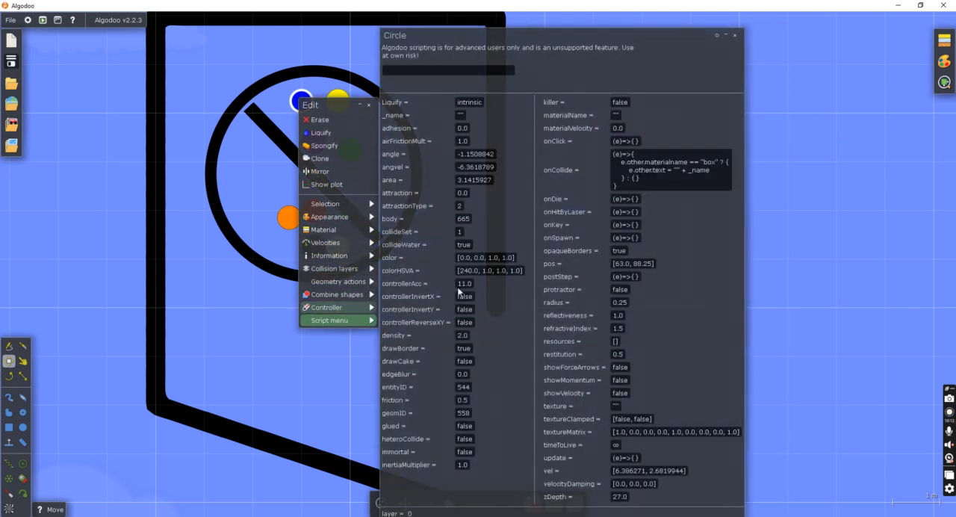
left_click(461, 114)
type("\"Blue\"")
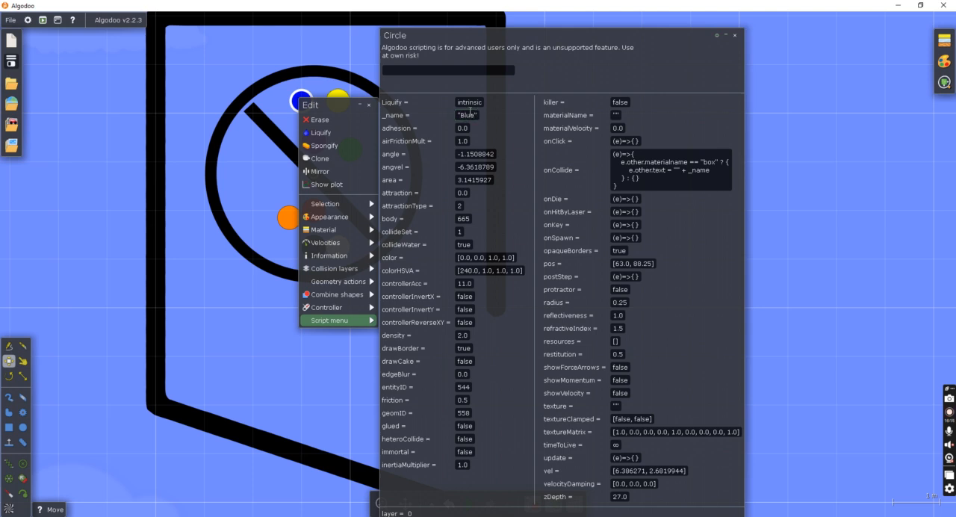
left_click(853, 194)
Run the simulation, follow the marbles down the ramp into the channel, and check the text on the box beside each position label.
scroll(821, 213, "down", 3)
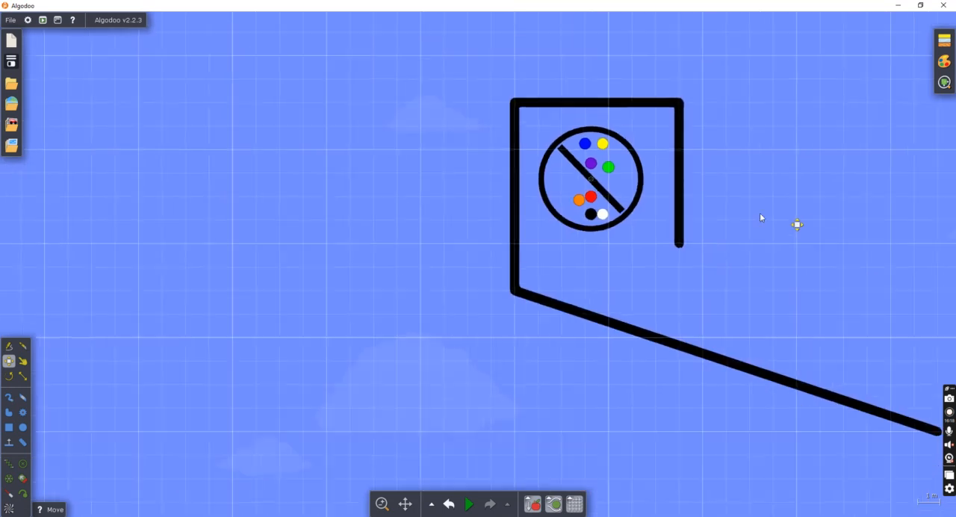
left_click_drag(820, 216, 693, 209)
key("space")
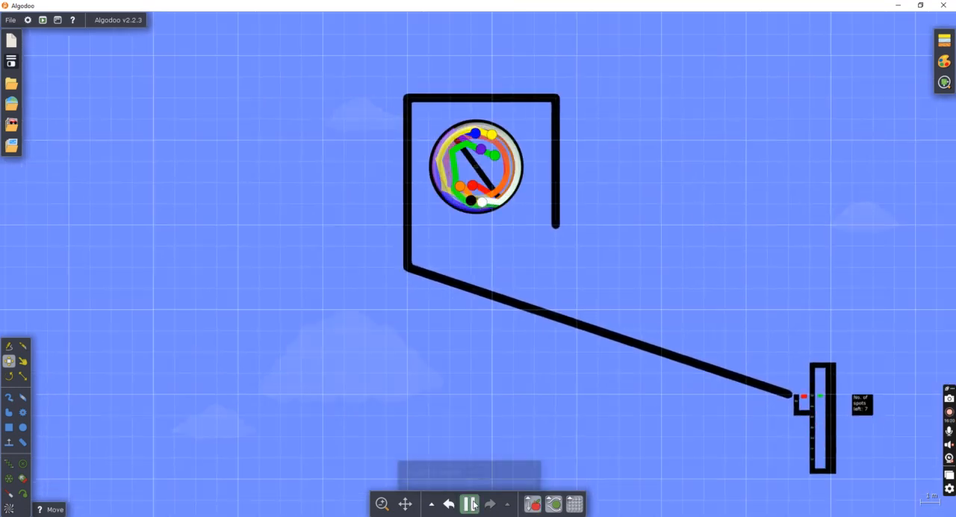
left_click_drag(777, 212, 572, 197)
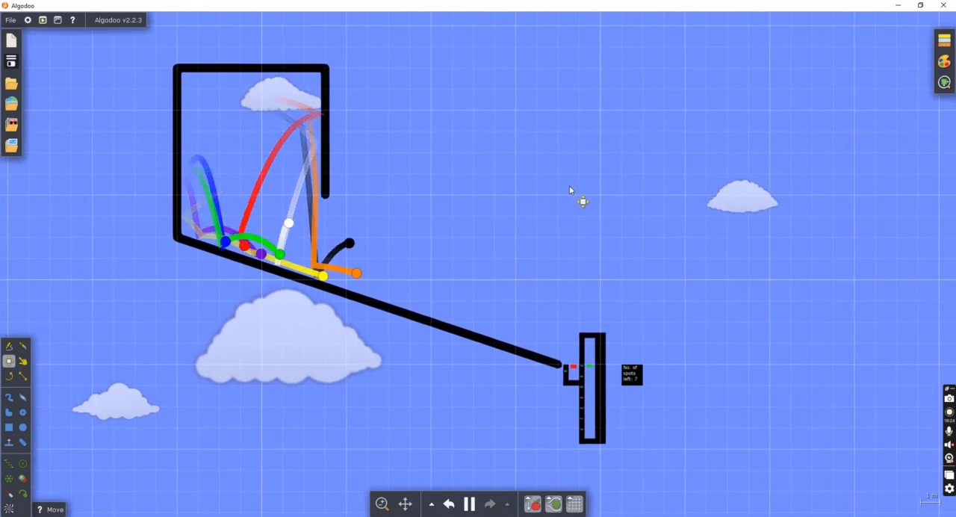
scroll(663, 291, "up", 3)
left_click_drag(680, 319, 621, 241)
scroll(535, 340, "up", 3)
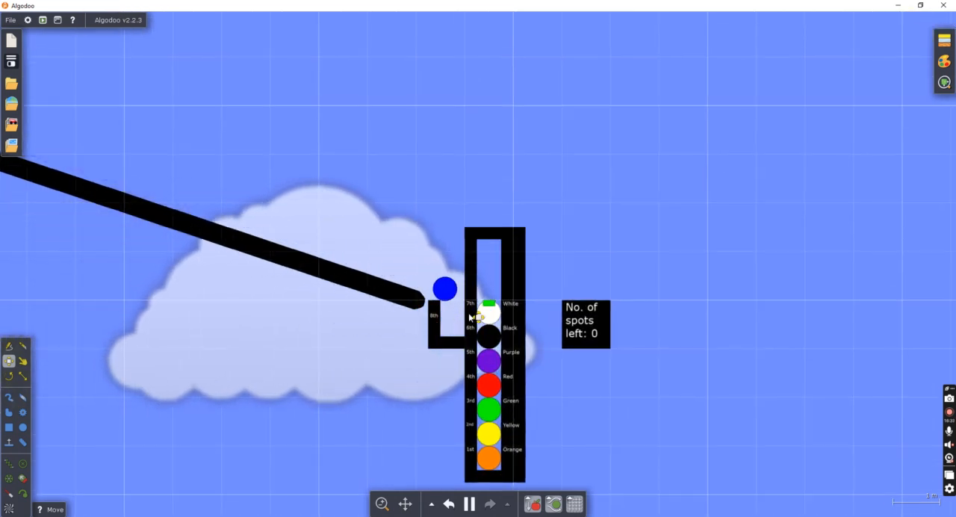
scroll(473, 371, "up", 2)
scroll(474, 375, "up", 2)
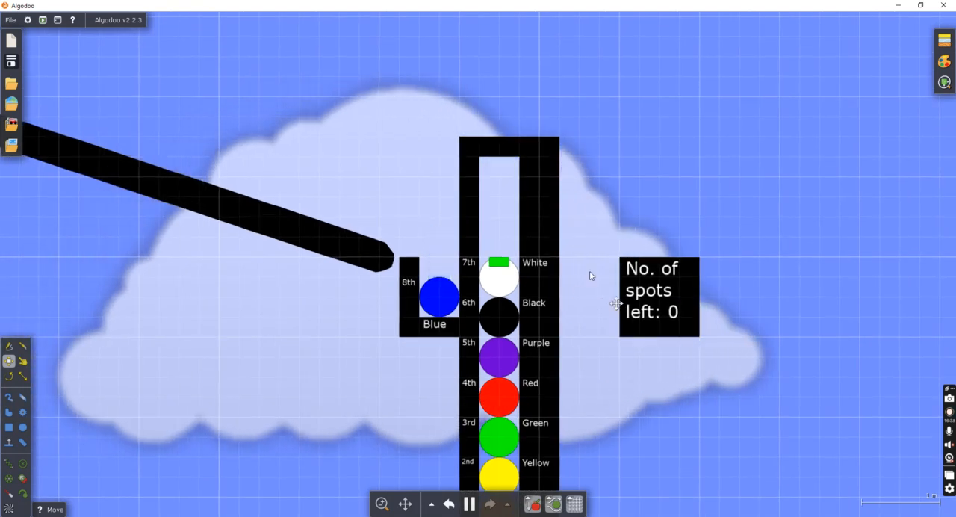
left_click_drag(559, 338, 429, 251)
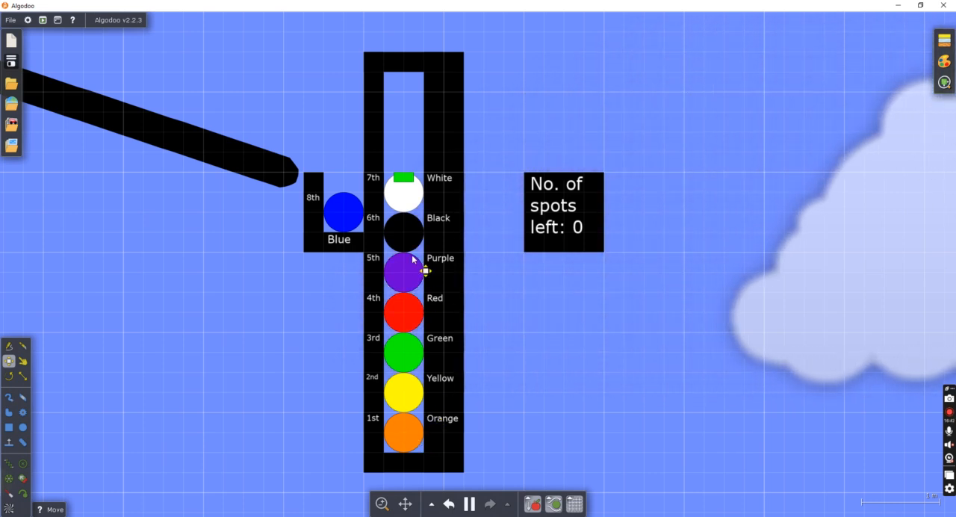
scroll(459, 183, "down", 5)
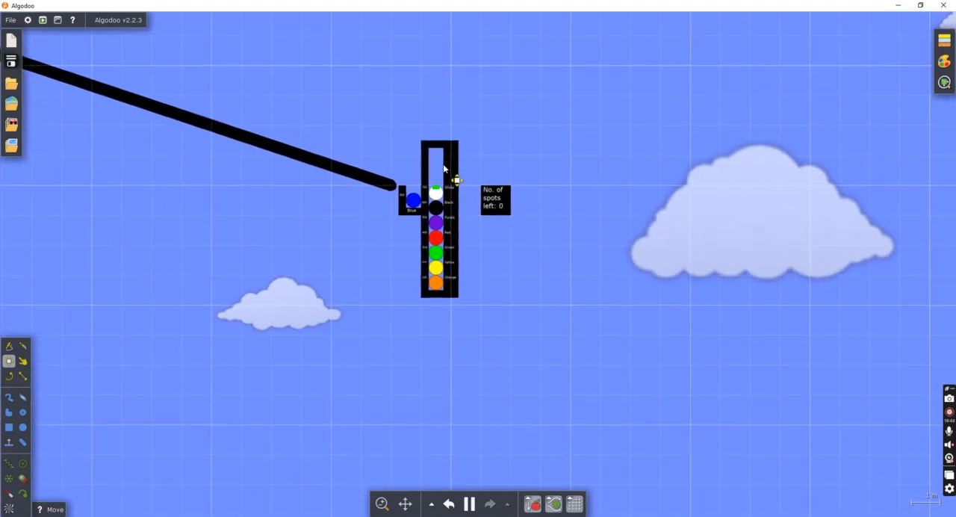
scroll(492, 151, "down", 1)
left_click_drag(523, 179, 553, 322)
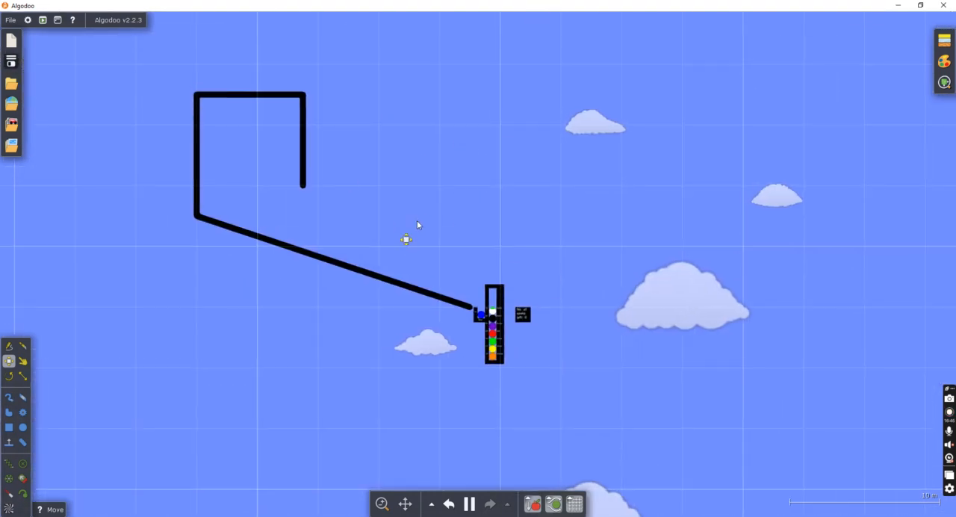
Erase the long black ramp track that feeds the elimination channel.
scroll(543, 367, "up", 2)
scroll(543, 368, "up", 4)
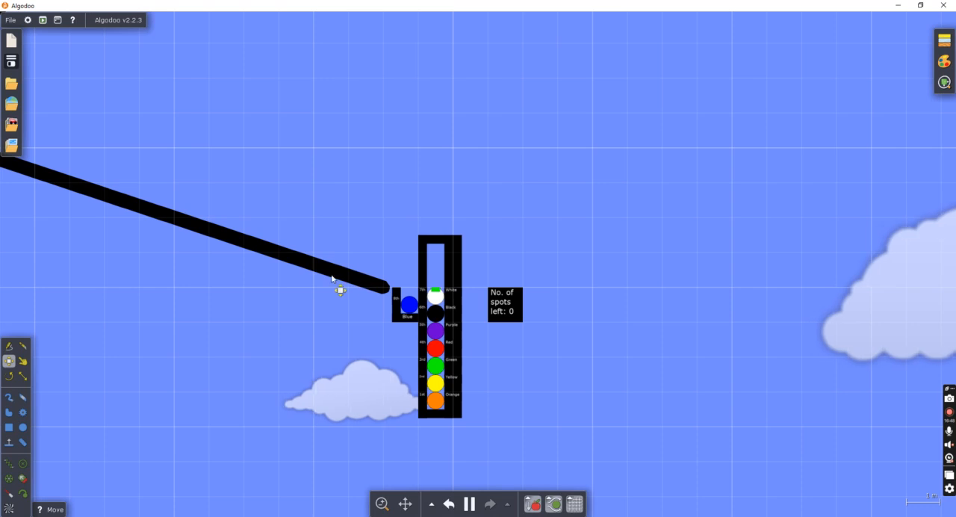
left_click(344, 280)
scroll(320, 274, "down", 2)
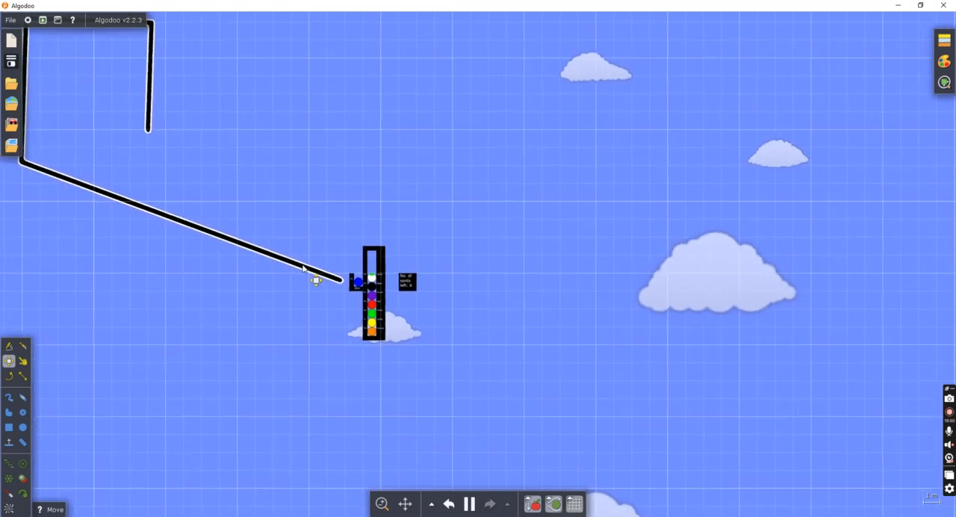
right_click(327, 271)
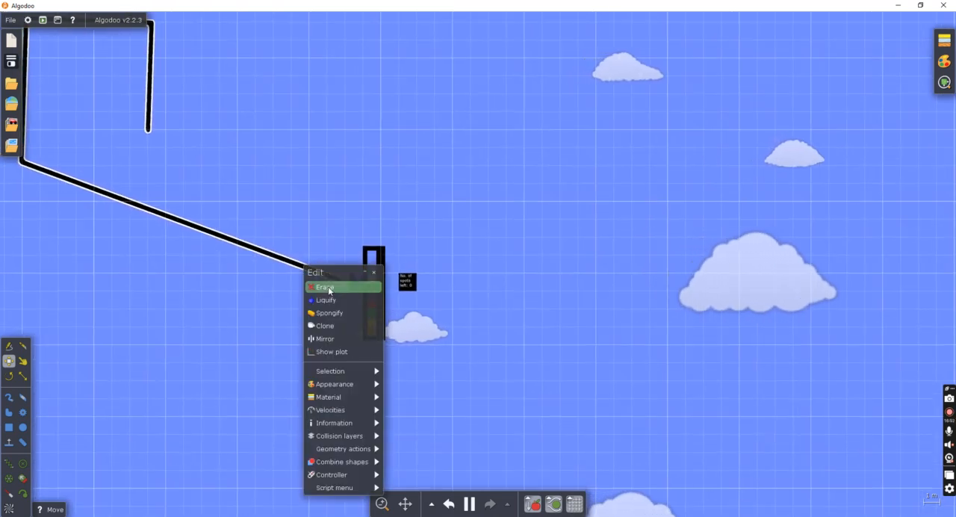
left_click(329, 288)
Move the "No. of spots left" box against the outer wall of the channel, level with the 7th position.
scroll(332, 287, "up", 4)
left_click_drag(514, 273, 486, 281)
scroll(486, 281, "up", 2)
scroll(433, 273, "up", 4)
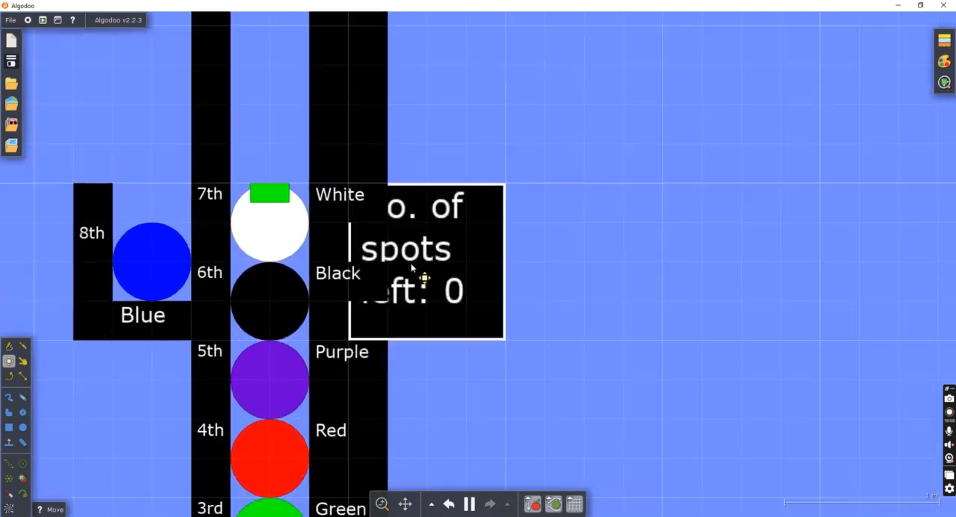
scroll(627, 183, "down", 5)
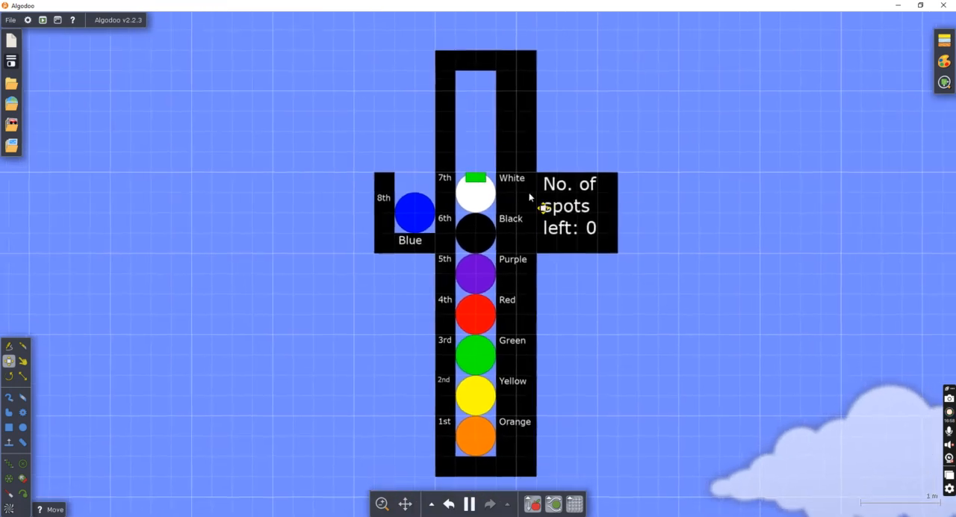
Erase the blue, white, black and purple marbles from the 8th to 5th places of the elimination channel.
right_click(484, 203)
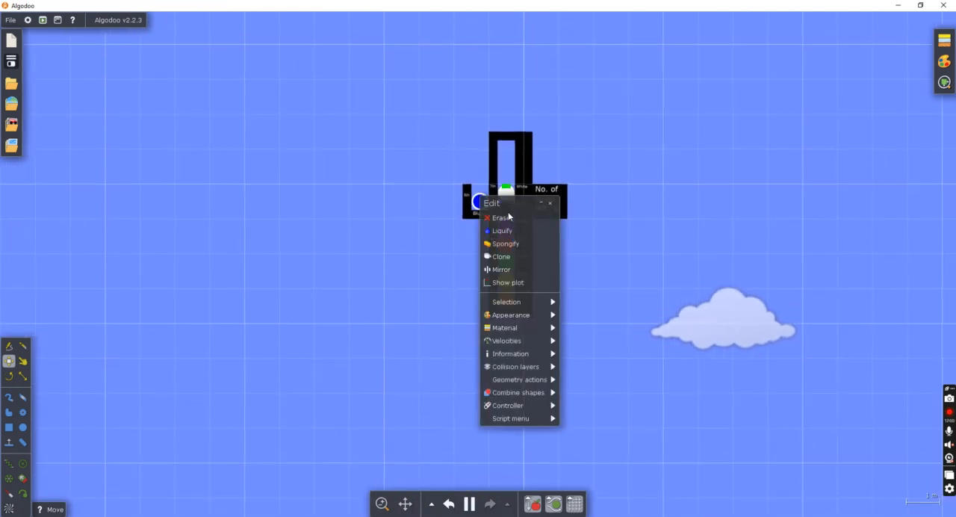
left_click(508, 215)
right_click(506, 201)
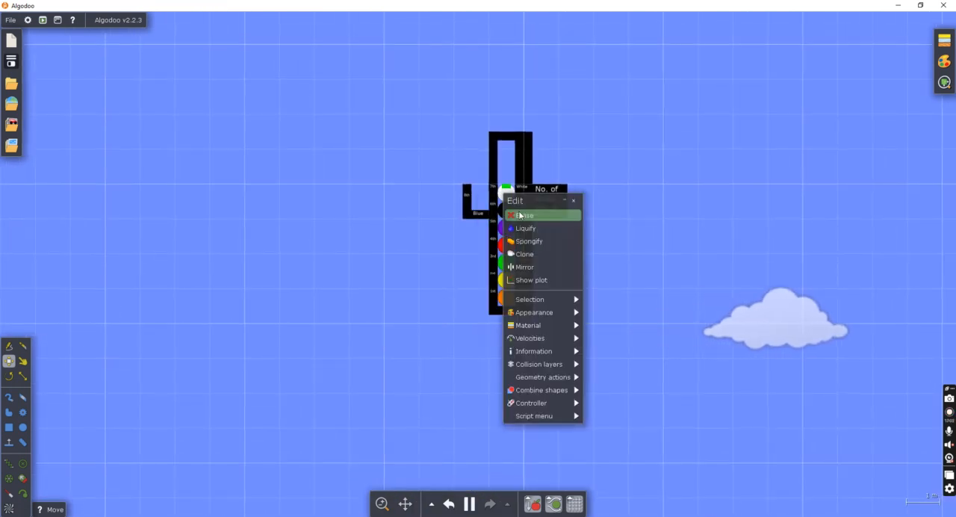
left_click(520, 215)
right_click(519, 225)
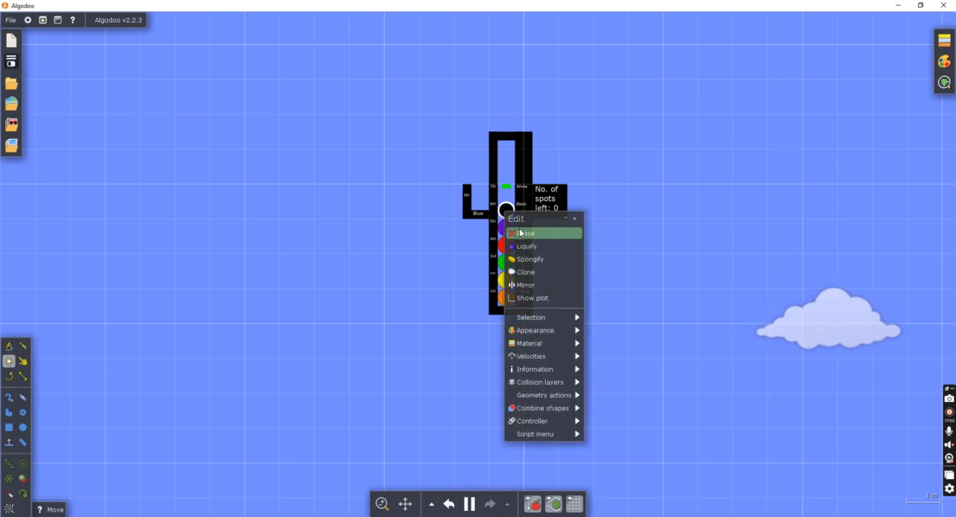
left_click(523, 234)
right_click(522, 241)
left_click(526, 250)
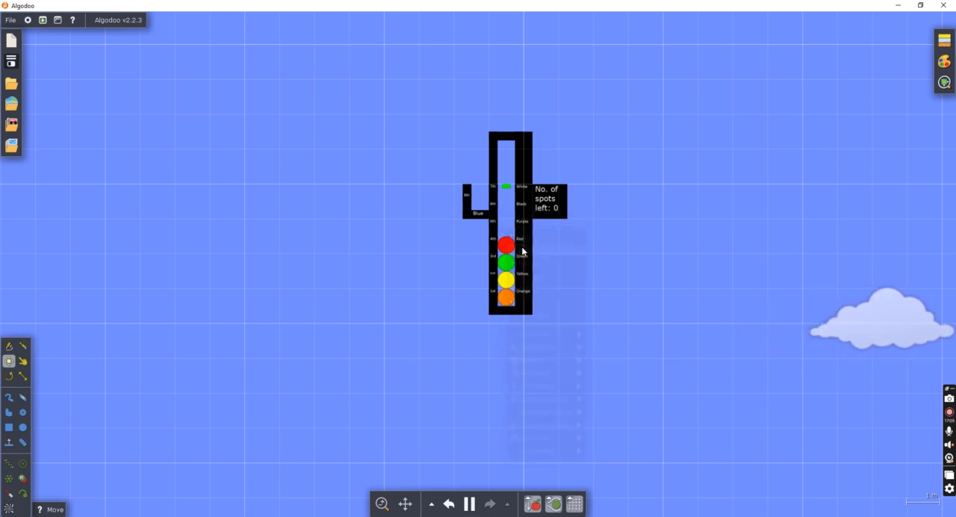
Erase the red, green and yellow marbles from the lower part of the channel.
right_click(521, 261)
left_click(522, 270)
right_click(505, 260)
left_click(518, 278)
right_click(514, 286)
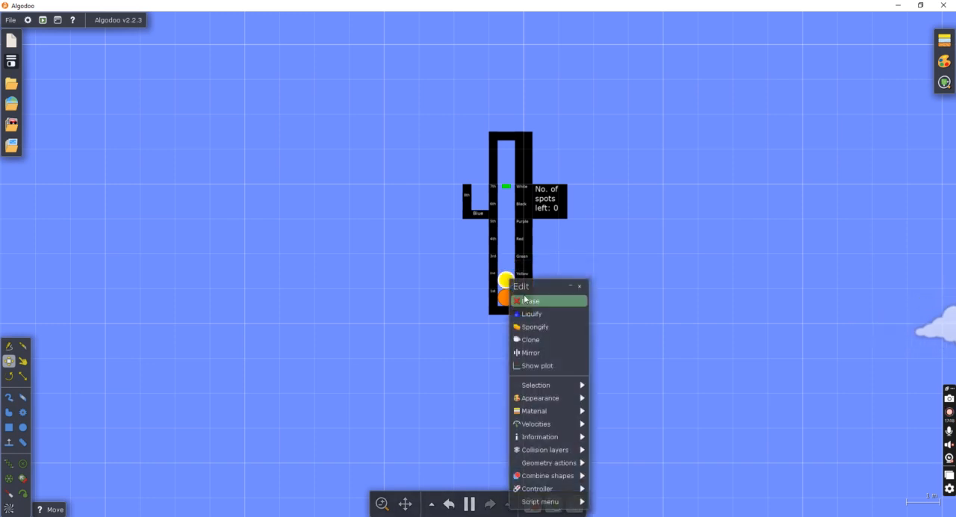
left_click(524, 299)
Pull the orange marble out of the channel, pause the simulation, and move the marble to the open area beside the channel.
mouse_move(507, 297)
left_mouse_down()
mouse_move(341, 252)
mouse_move(332, 265)
left_mouse_up()
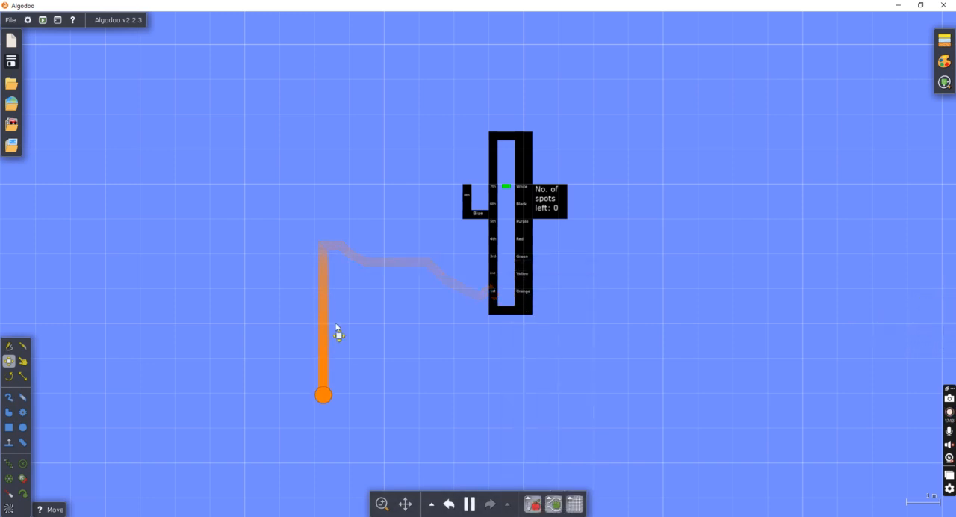
left_click(469, 504)
scroll(463, 448, "down", 4)
left_click_drag(396, 374, 363, 230)
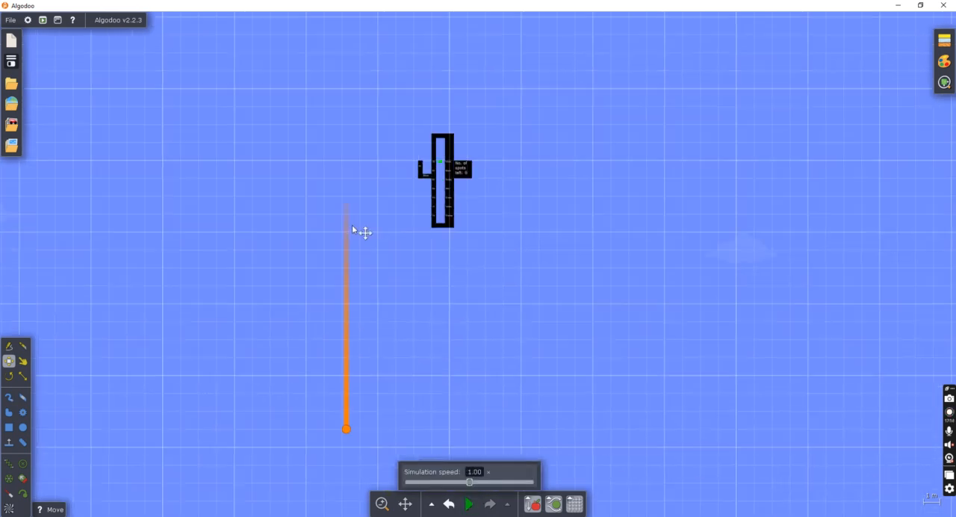
left_click_drag(367, 454, 355, 181)
scroll(356, 183, "up", 4)
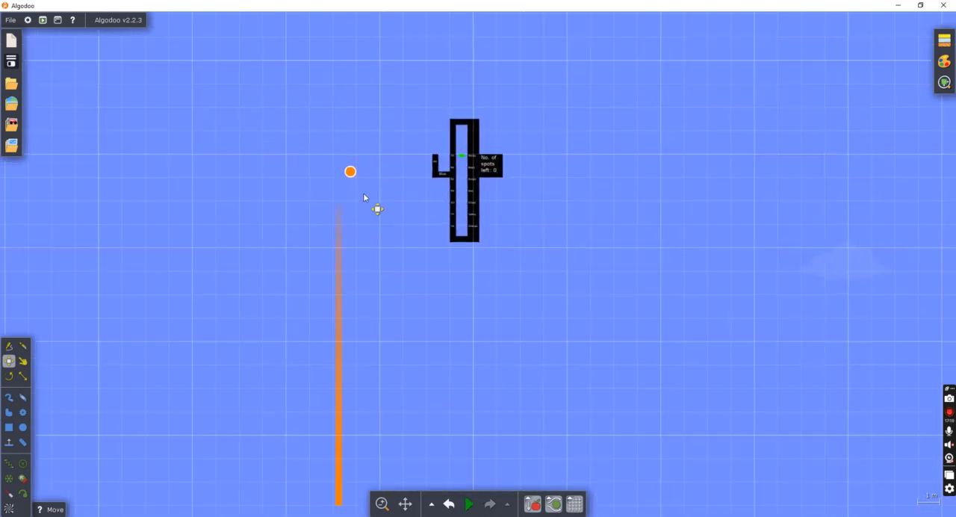
Glue the orange marble to the background and run the simulation briefly to test it.
right_click(355, 170)
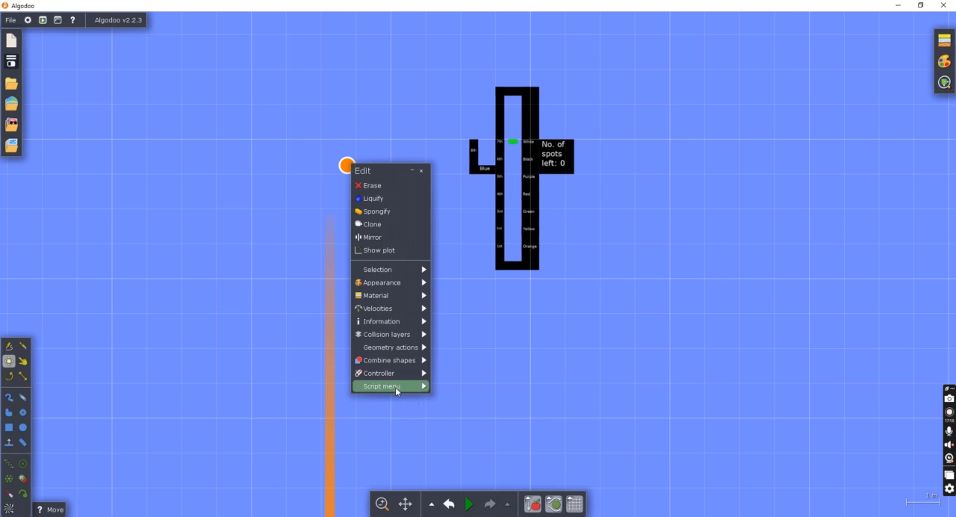
mouse_move(410, 347)
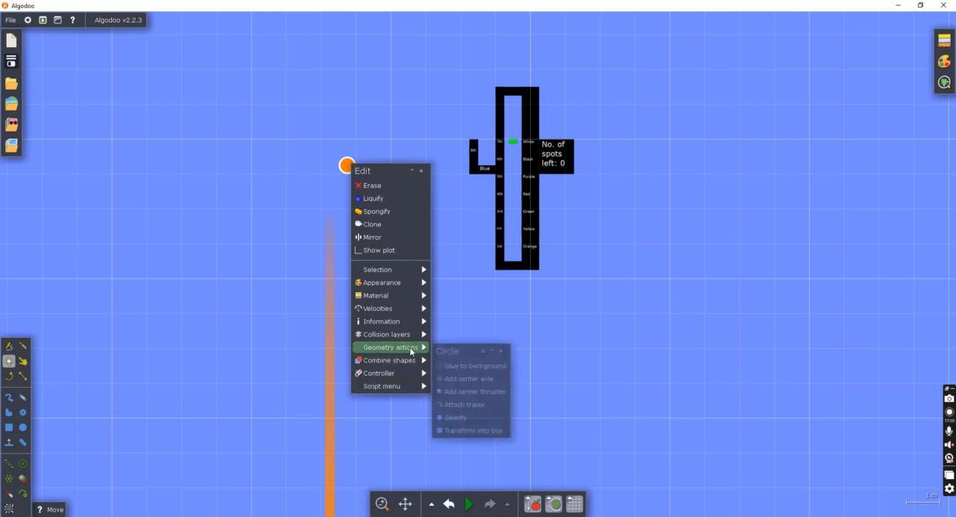
left_click(454, 365)
scroll(406, 174, "up", 3)
left_click(470, 504)
left_click(470, 504)
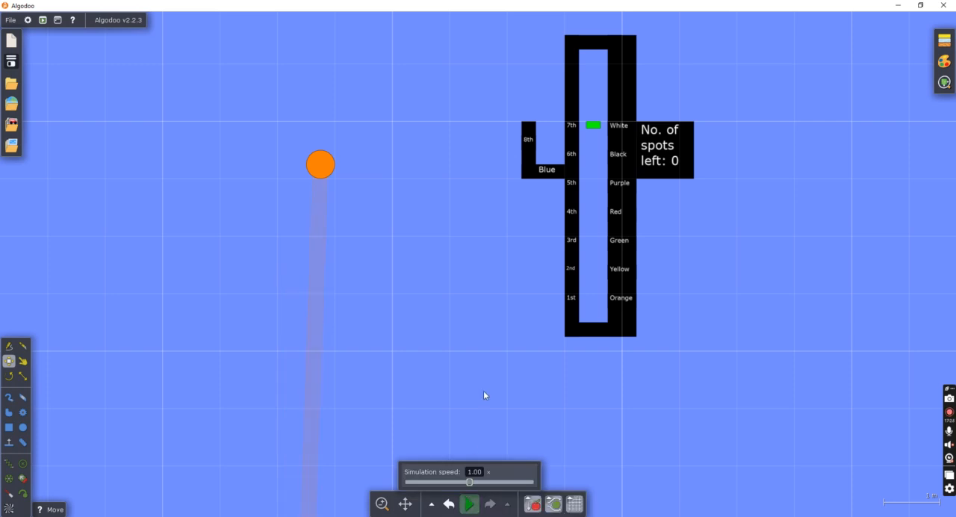
Place the orange marble on top of the elimination channel's upper wall.
scroll(491, 341, "down", 3)
scroll(719, 352, "up", 3)
left_click_drag(214, 196, 444, 72)
scroll(508, 93, "up", 3)
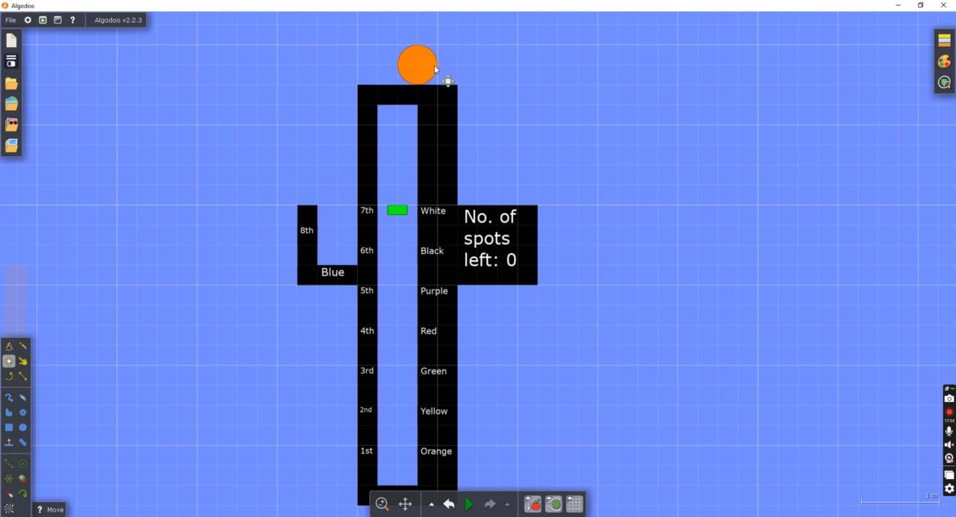
scroll(512, 92, "down", 5)
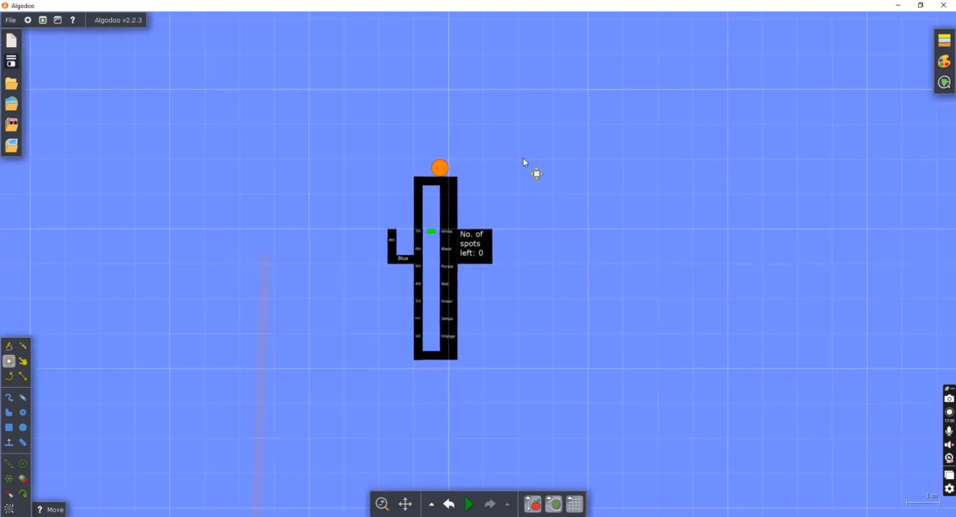
Look through the saved components in the phunlets folder down to the marble sets, and close the Components library.
left_click(11, 124)
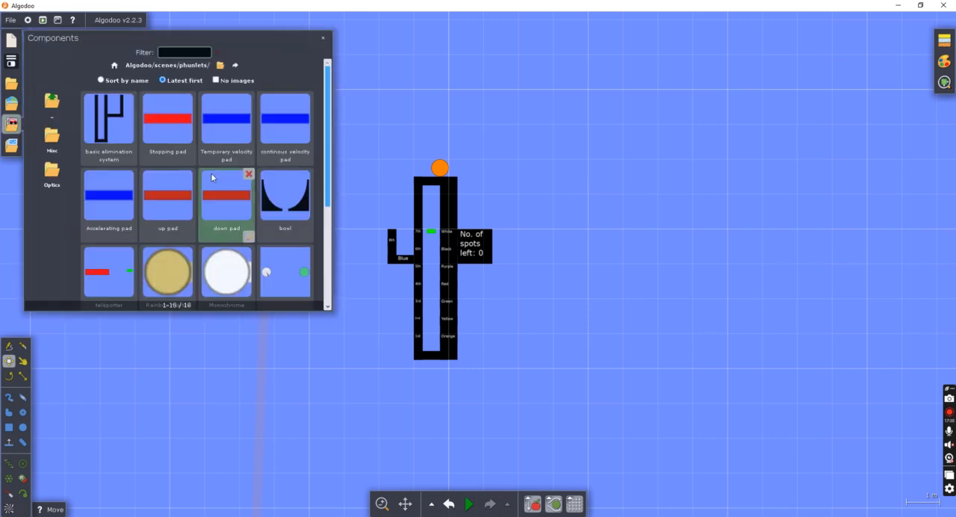
scroll(116, 130, "down", 5)
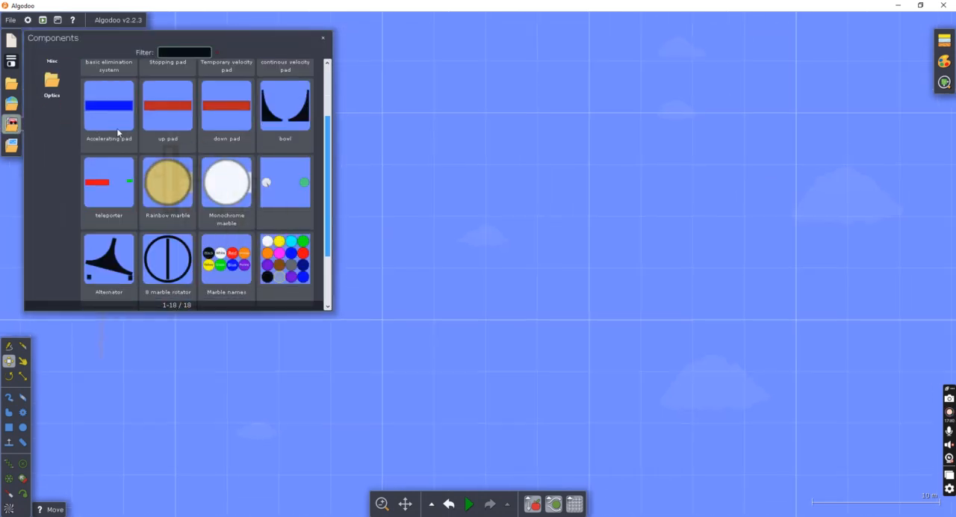
scroll(731, 215, "up", 5)
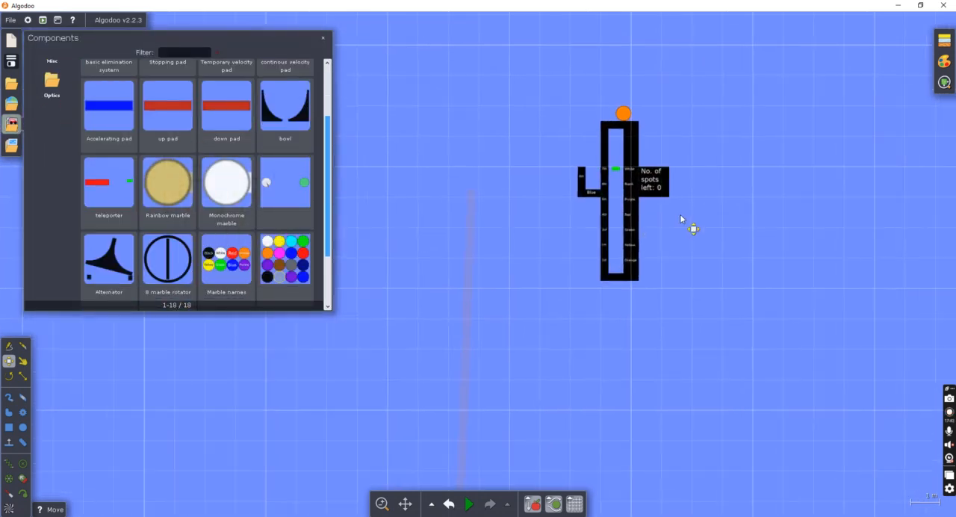
scroll(66, 263, "down", 3)
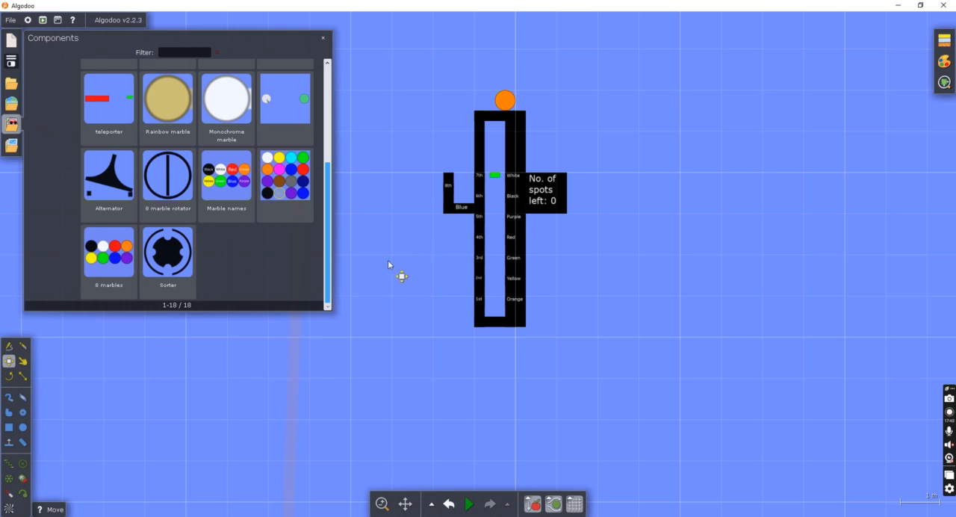
scroll(522, 105, "up", 1)
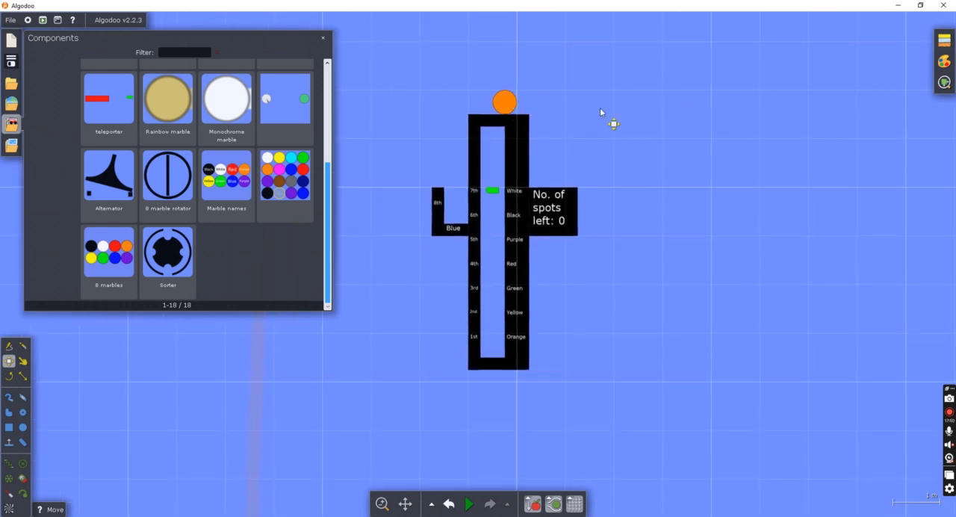
left_click(323, 38)
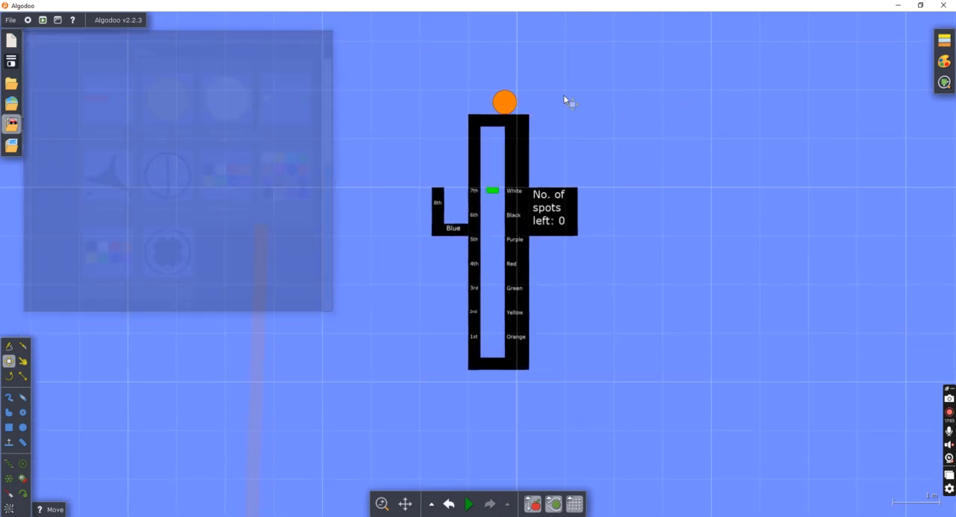
Try selecting the whole elimination channel and orange marble with the Components library open, clear the selection, and close the library.
left_click(11, 124)
scroll(390, 86, "down", 3)
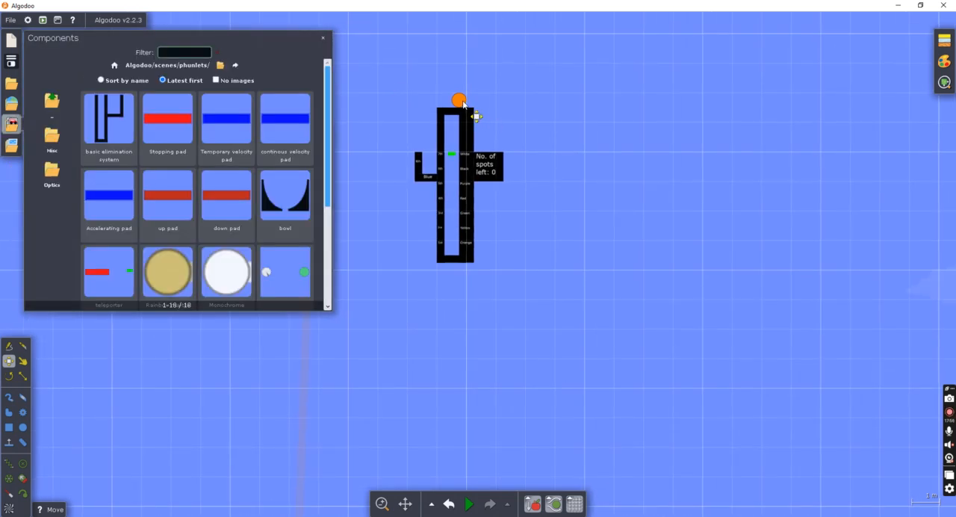
left_click_drag(379, 93, 579, 306)
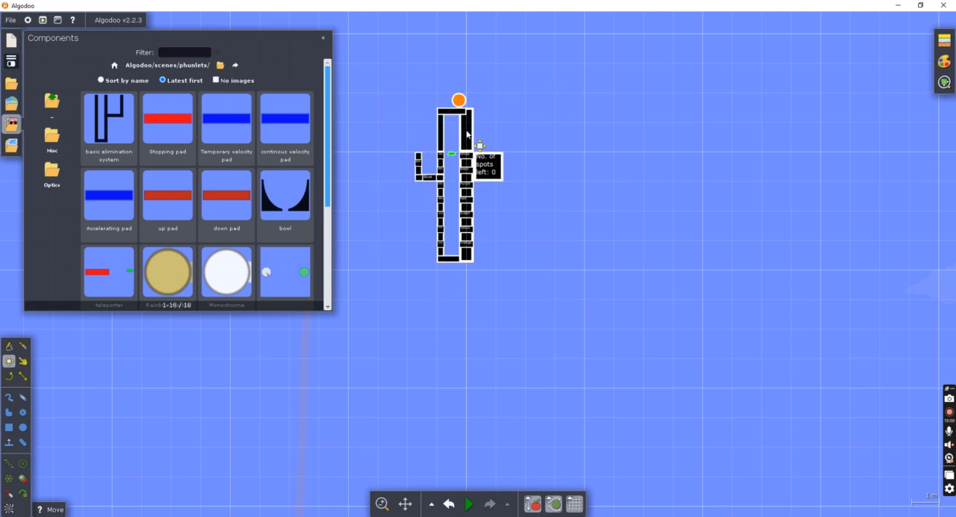
left_click(520, 140)
scroll(525, 160, "up", 4)
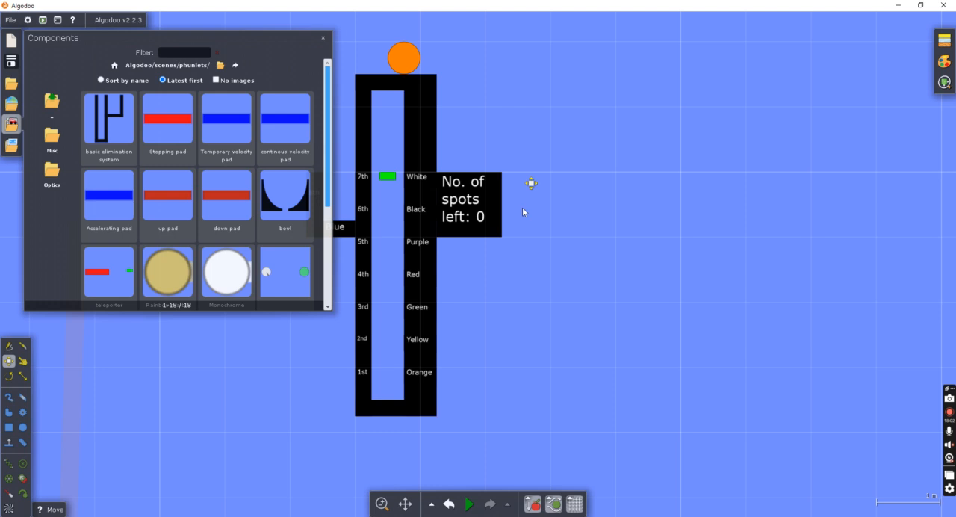
scroll(486, 357, "down", 4)
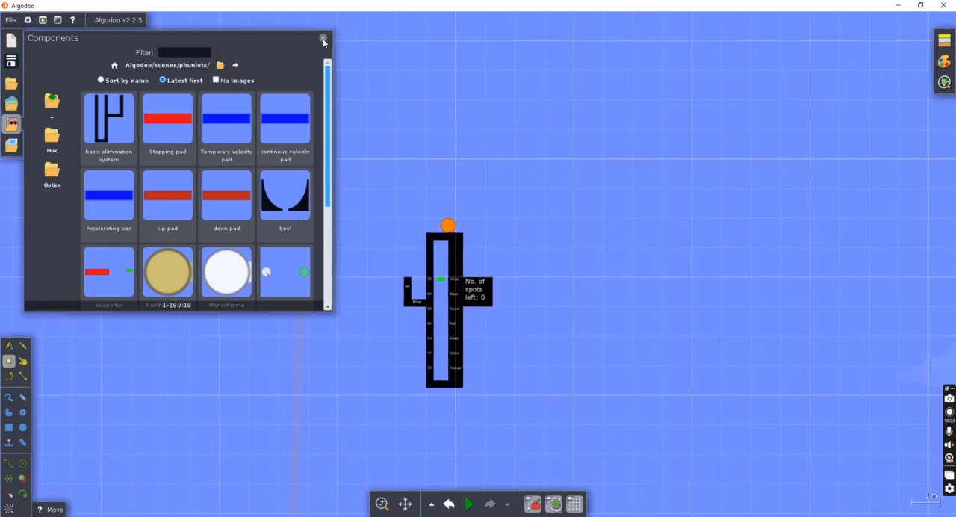
left_click(322, 38)
Undo the recent edits and the test run until the marbles are back in the rotator above the ramp.
left_click(452, 513)
left_click(452, 514)
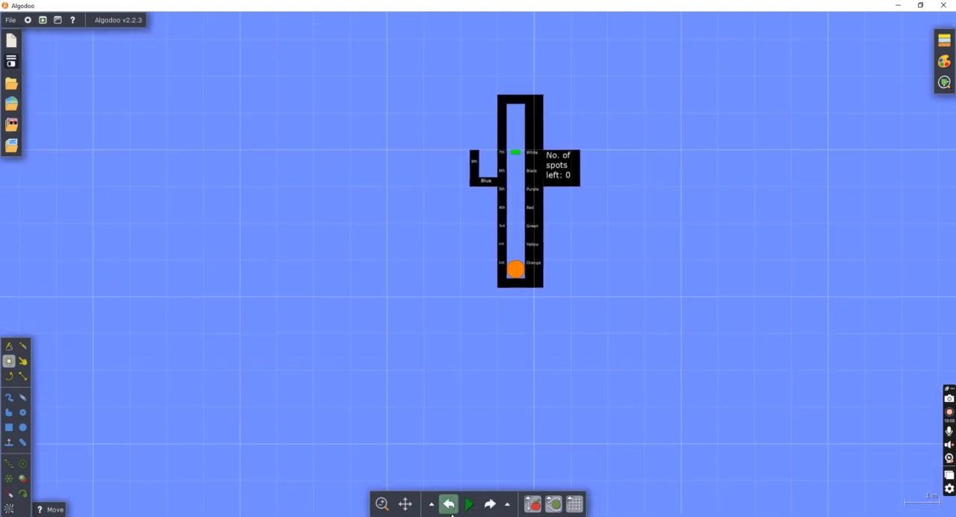
left_click(452, 513)
left_click(451, 513)
left_click(451, 514)
left_click(451, 514)
left_click(451, 514)
left_click(451, 514)
left_click(449, 513)
left_click(449, 513)
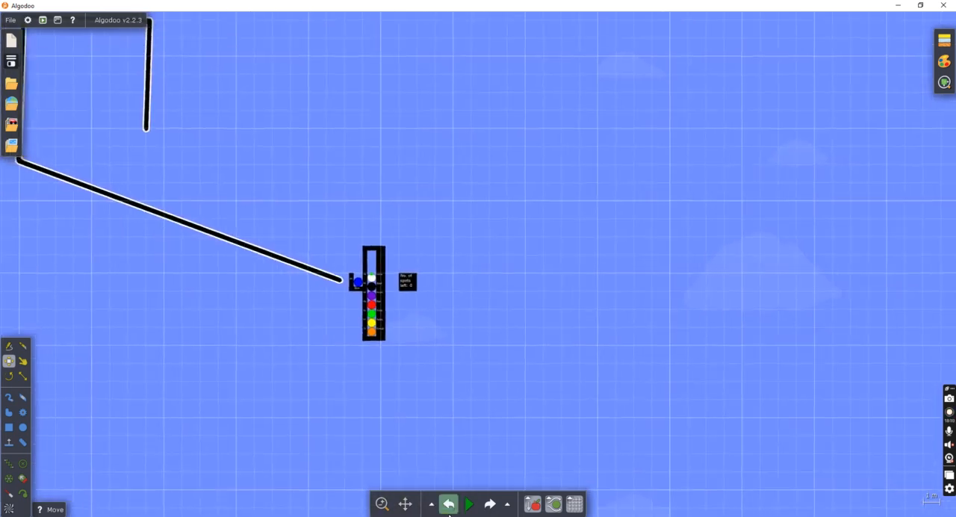
left_click(449, 514)
left_click(449, 514)
left_click(449, 513)
left_click(448, 514)
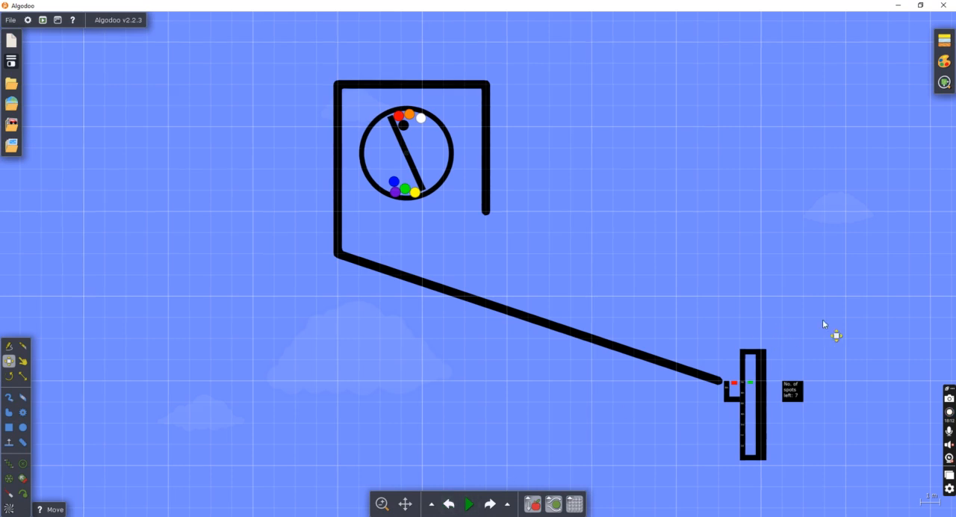
Attach the "No. of spots left" box flush to the channel's outer wall, with its upper edge level with the 7th label.
left_click_drag(823, 324, 591, 249)
scroll(529, 366, "up", 3)
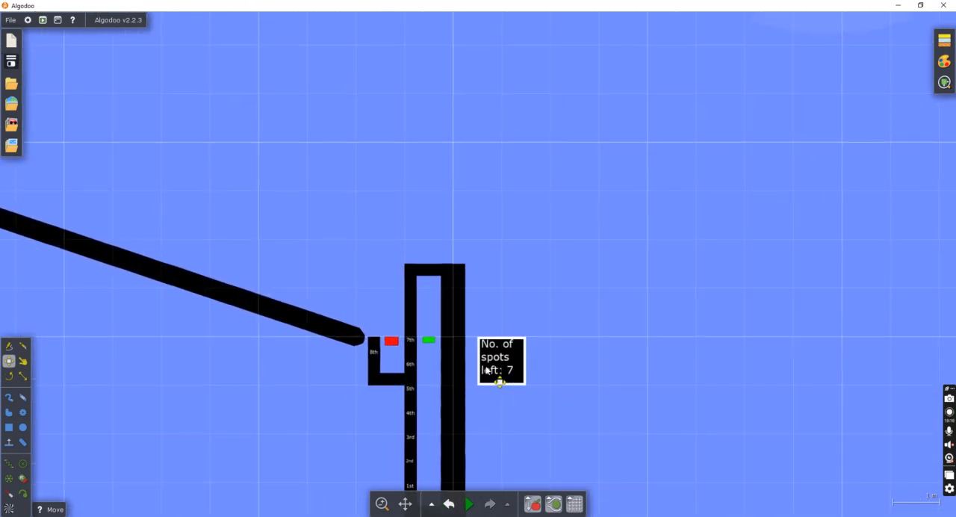
scroll(485, 371, "up", 5)
scroll(650, 224, "down", 10)
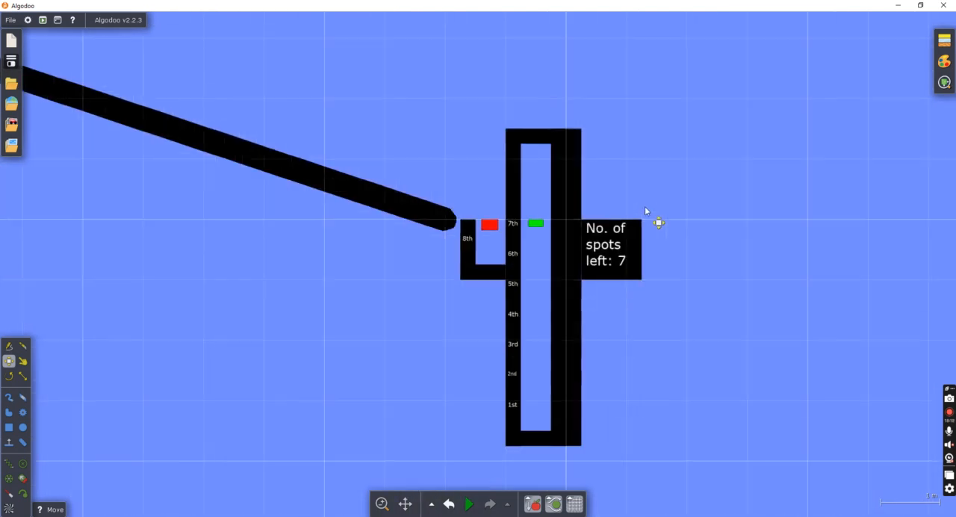
Select the complete elimination channel, including the 8th-place pocket, the red and green pads and the "No. of spots left" box.
left_click_drag(672, 368, 673, 389)
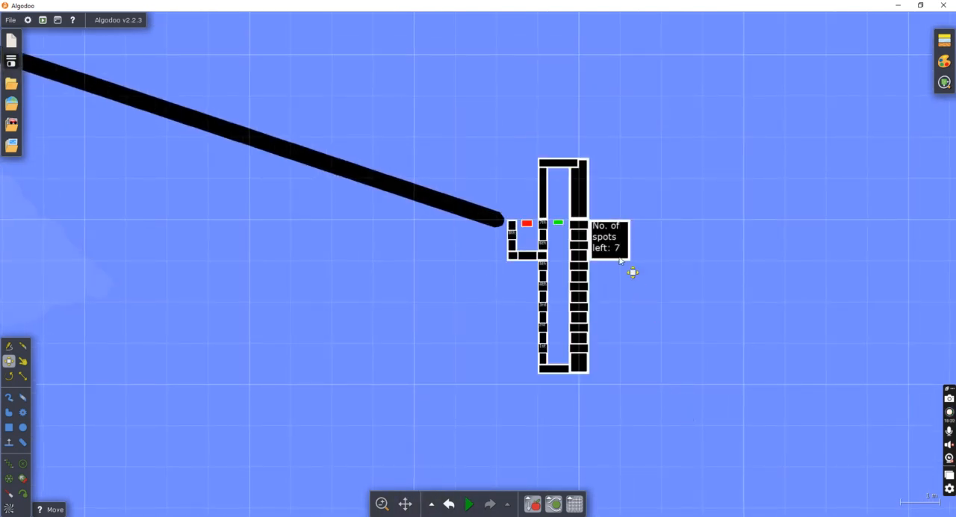
scroll(10, 129, "down", 1)
scroll(67, 127, "down", 2)
left_click_drag(132, 55, 322, 265)
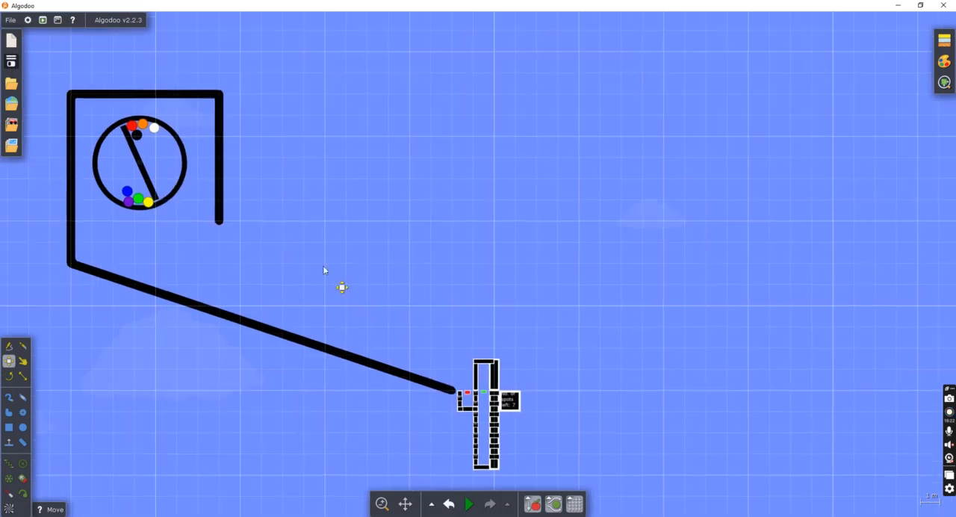
Move the white marble out of the rotator to just above the elimination channel's top wall.
left_click_drag(154, 127, 489, 348)
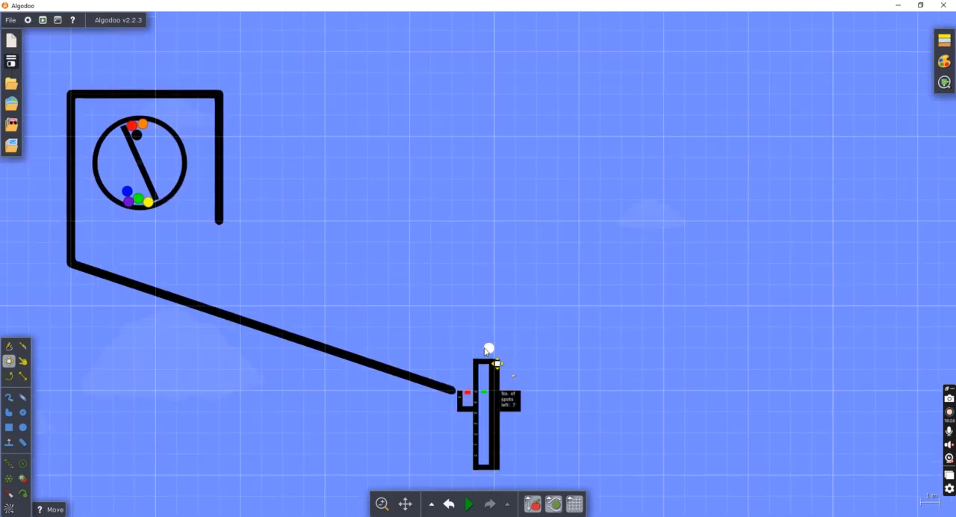
scroll(506, 345, "up", 2)
scroll(507, 345, "down", 3)
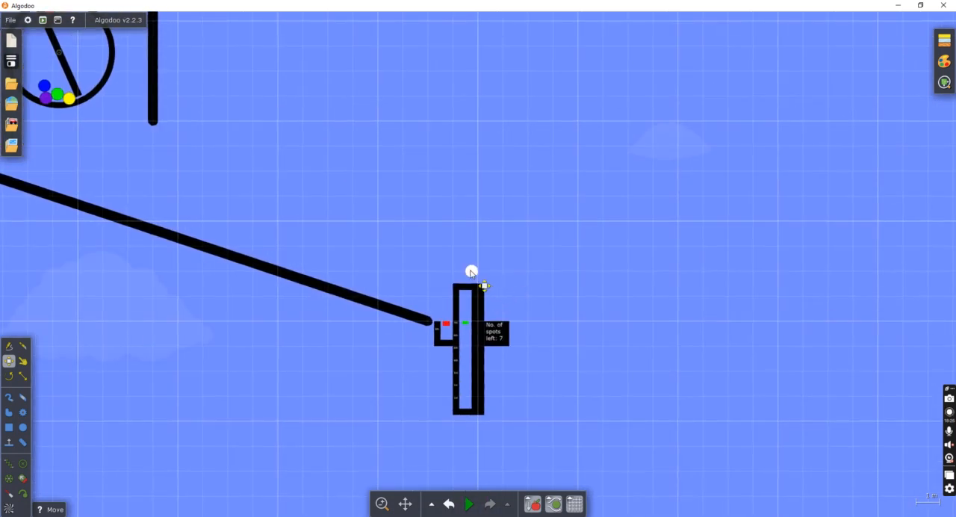
right_click(482, 284)
mouse_move(523, 454)
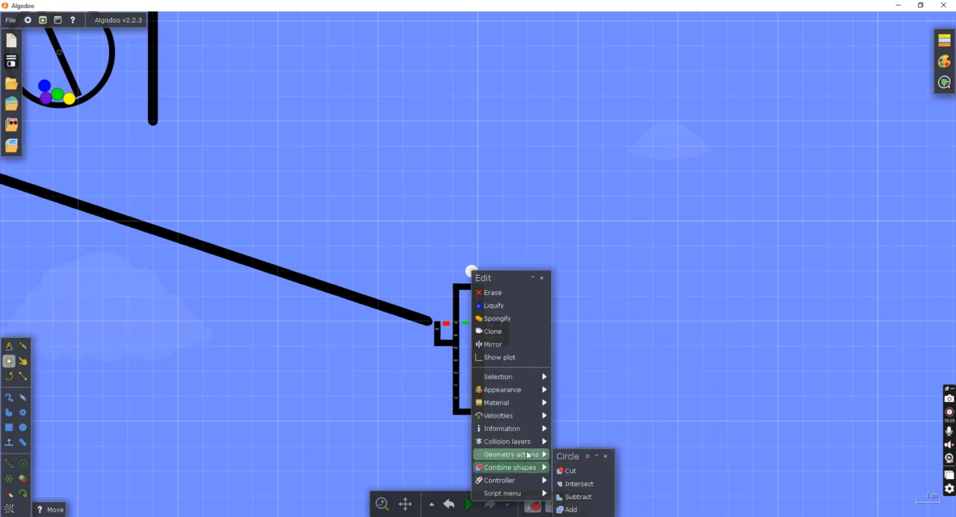
left_click(600, 446)
Select the complete elimination channel together with the white marble and store the selection in the Components library.
left_click_drag(428, 267, 552, 468)
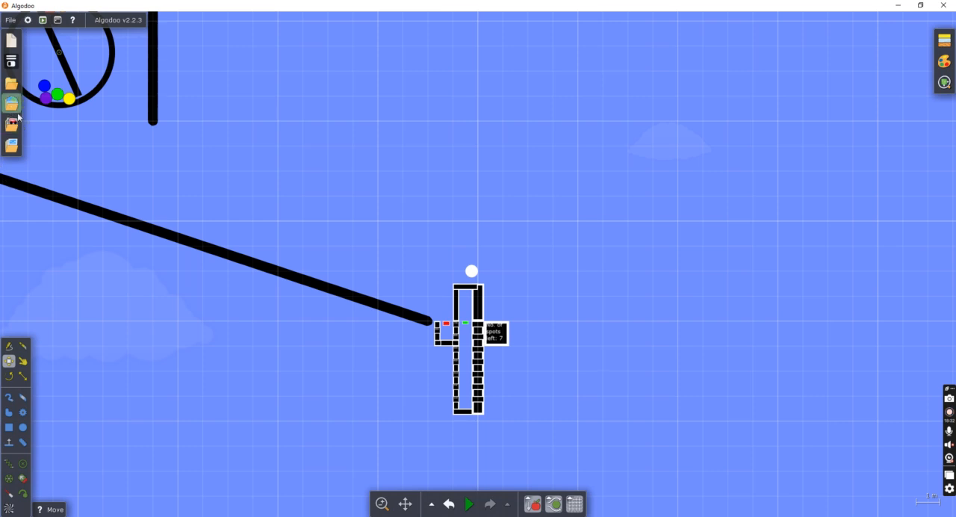
left_click(387, 181)
left_click_drag(359, 173, 552, 418)
left_click_drag(405, 198, 639, 484)
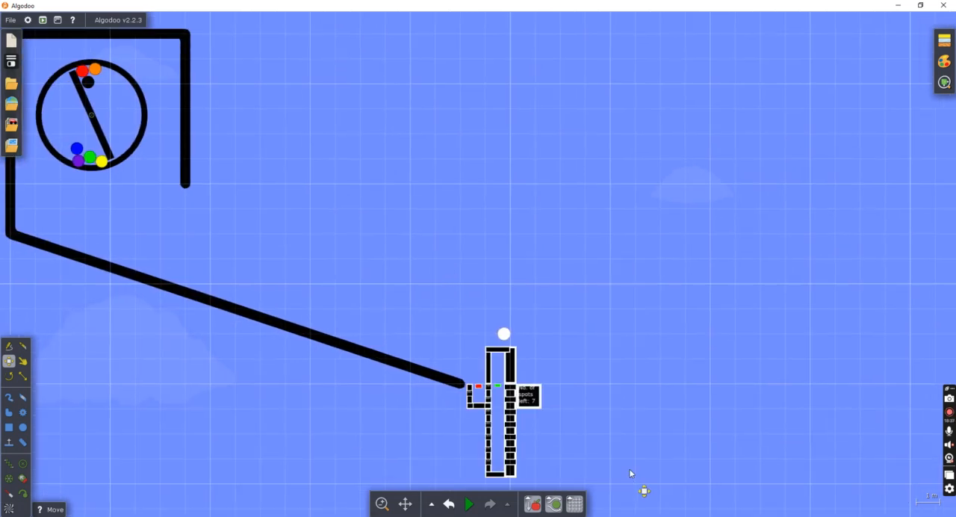
left_click(11, 124)
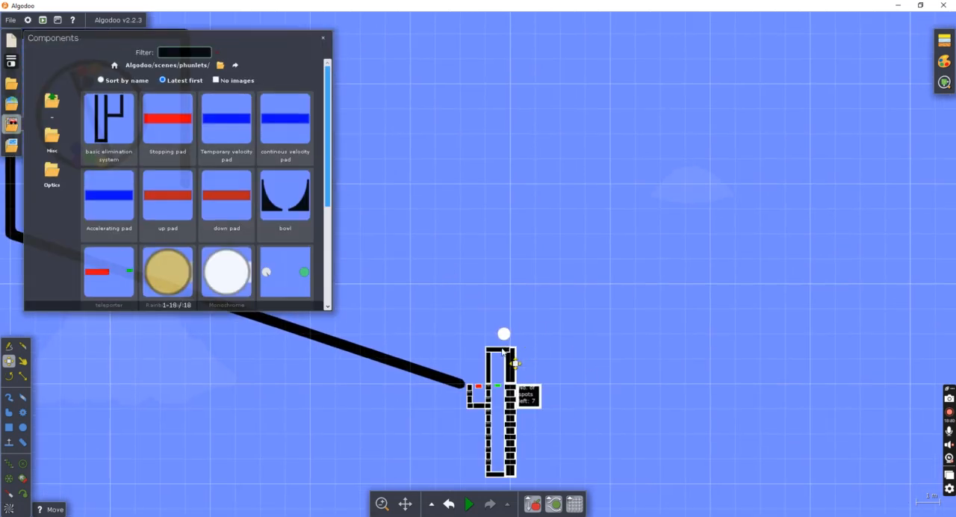
left_click_drag(147, 158, 124, 147)
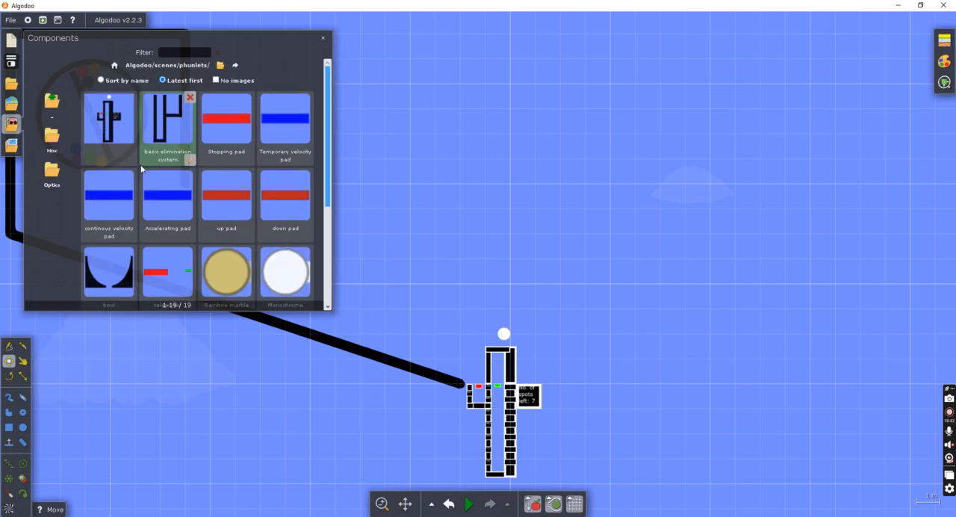
Name the newly stored component "advanced elimination system" and close the Components library.
left_click(132, 160)
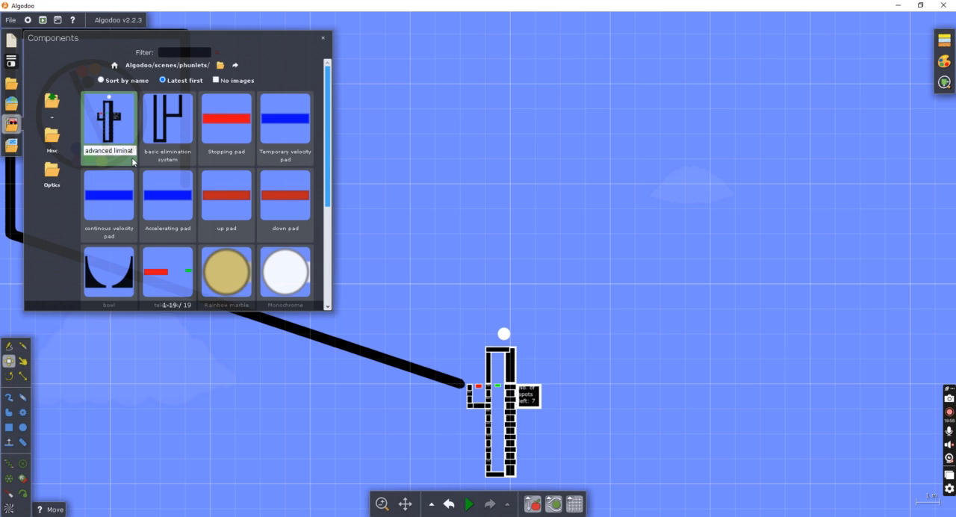
type("tion system")
key("Return")
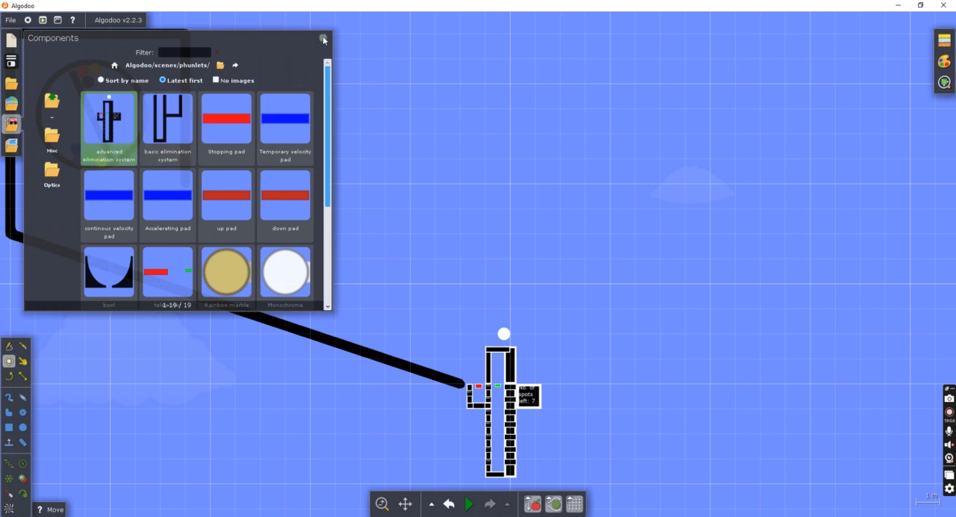
left_click(323, 38)
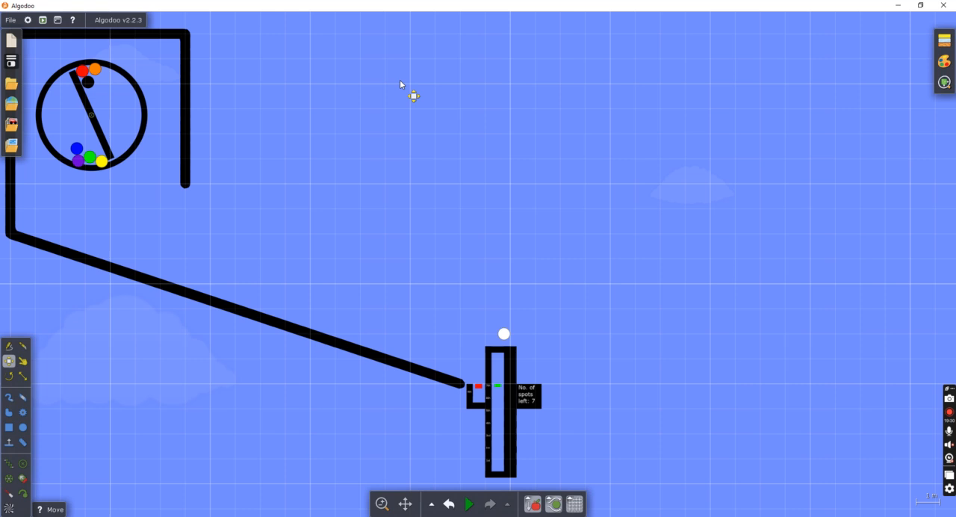
left_click_drag(346, 92, 566, 207)
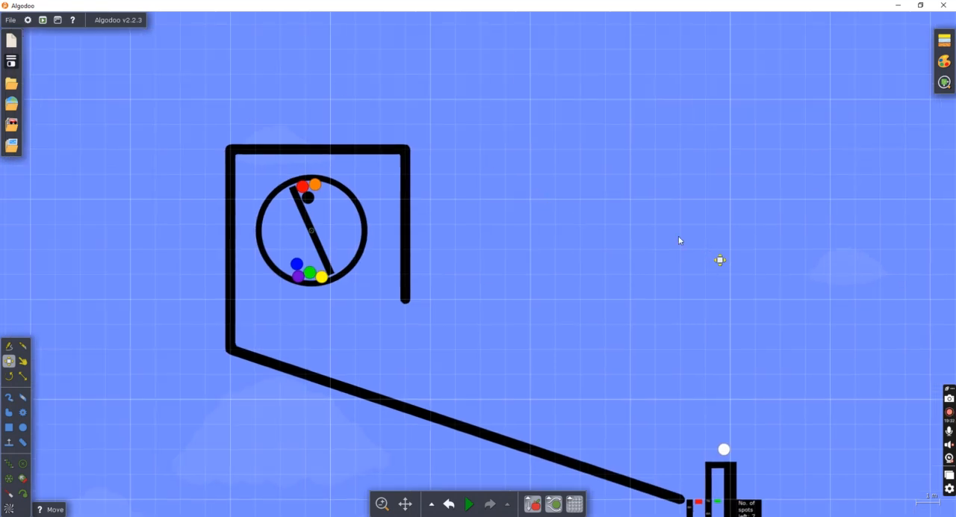
left_click_drag(678, 239, 403, 147)
scroll(478, 224, "down", 3)
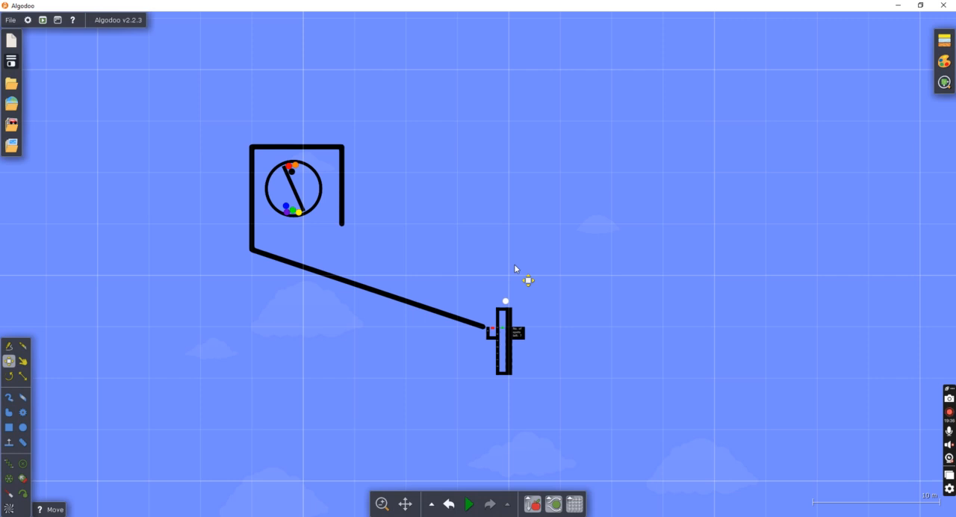
scroll(754, 433, "up", 8)
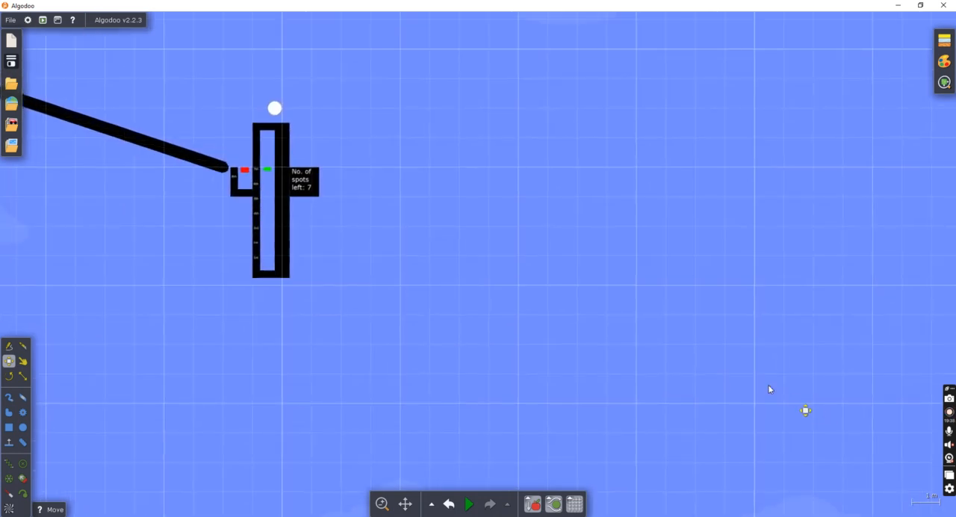
left_click_drag(769, 389, 834, 432)
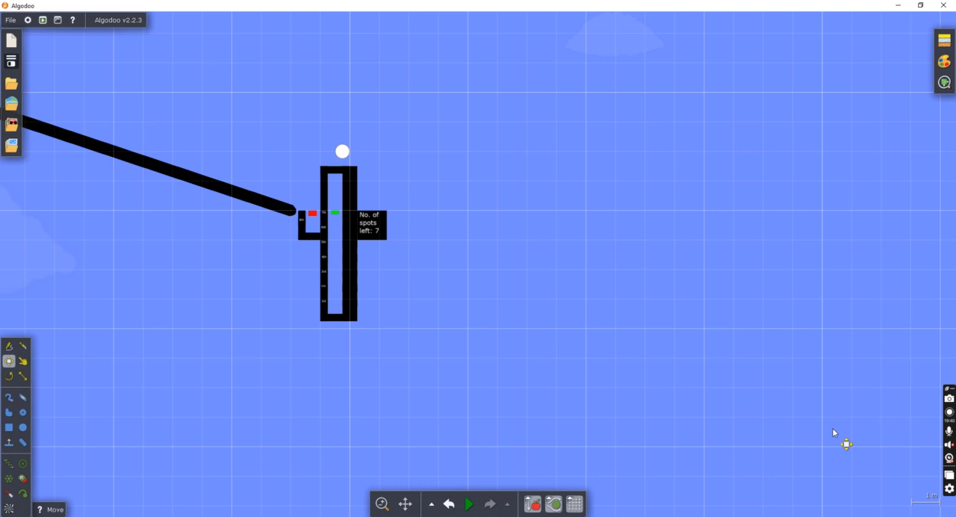